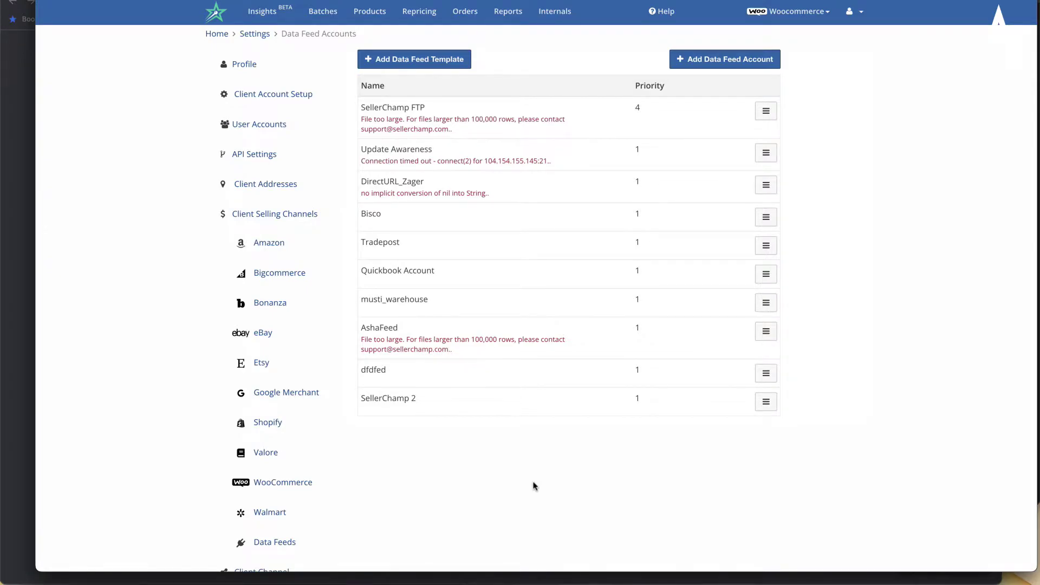
- Go to Settings > Client Selling Channels > Data Feeds to list the data feed accounts
{"action": "left_click", "coordinate": [851, 12]}
{"action": "left_click", "coordinate": [848, 48]}
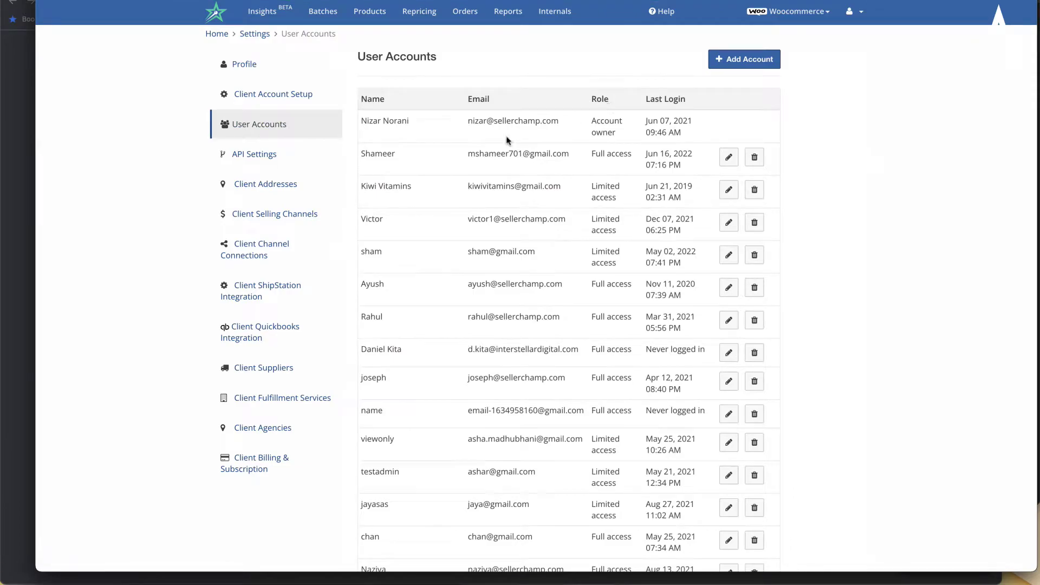
{"action": "left_click", "coordinate": [301, 212]}
{"action": "scroll", "coordinate": [300, 212], "scroll_direction": "down", "scroll_amount": 3}
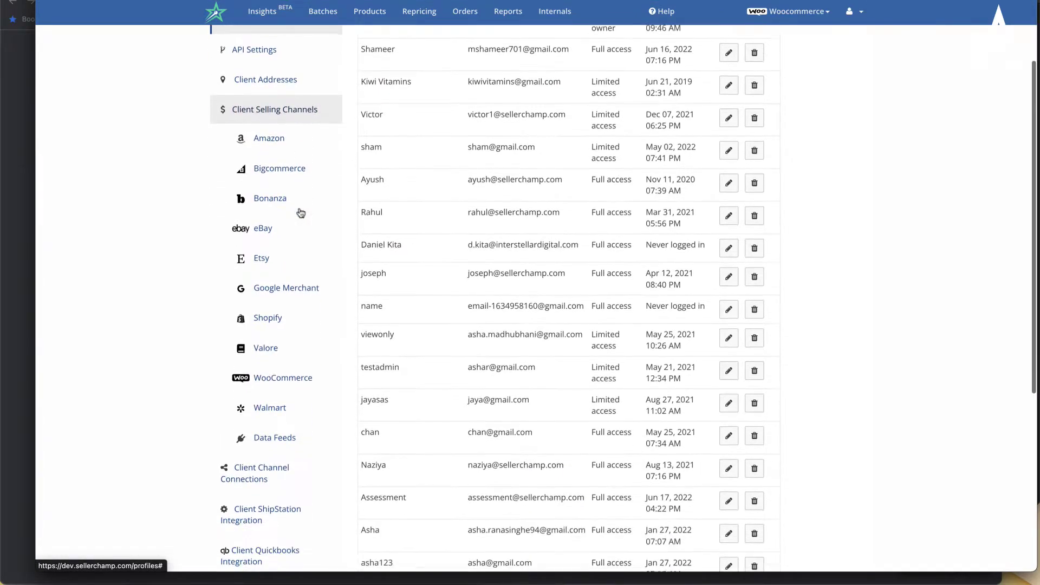
{"action": "left_click", "coordinate": [272, 570]}
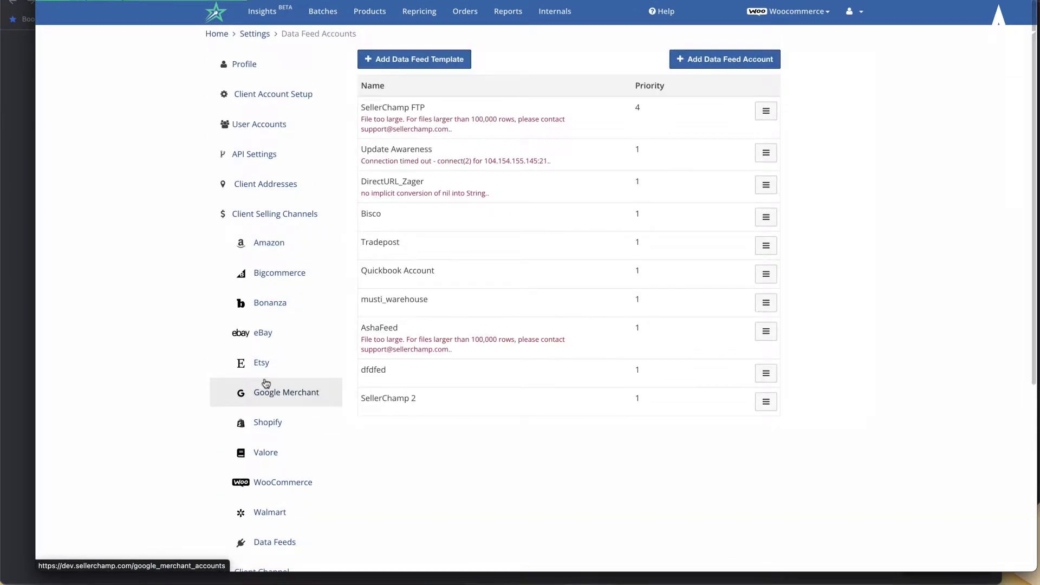
- Start a new data feed account and name it CWR
{"action": "left_click", "coordinate": [734, 63]}
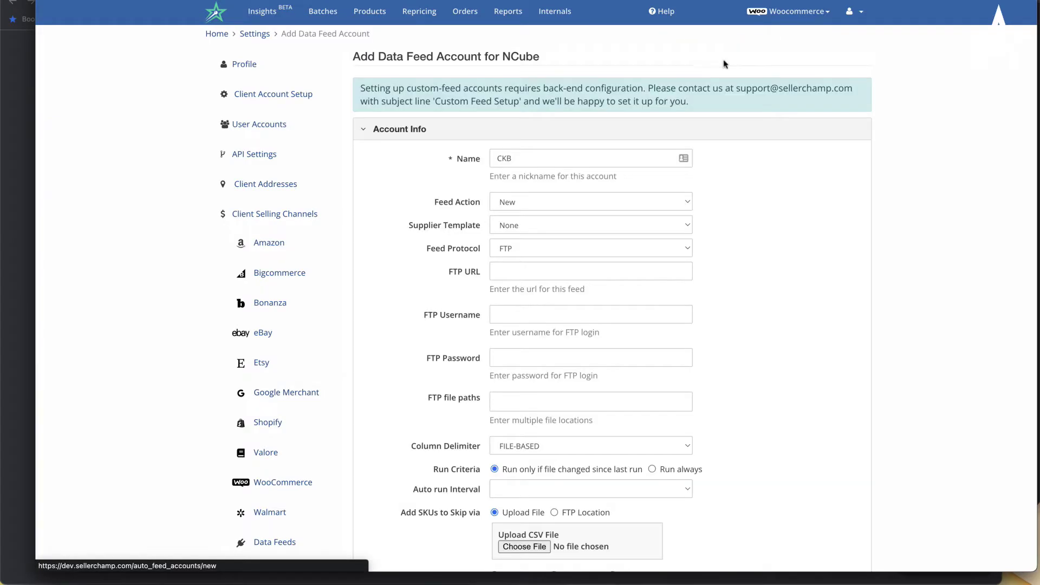
{"action": "scroll", "coordinate": [670, 264], "scroll_direction": "down", "scroll_amount": 1}
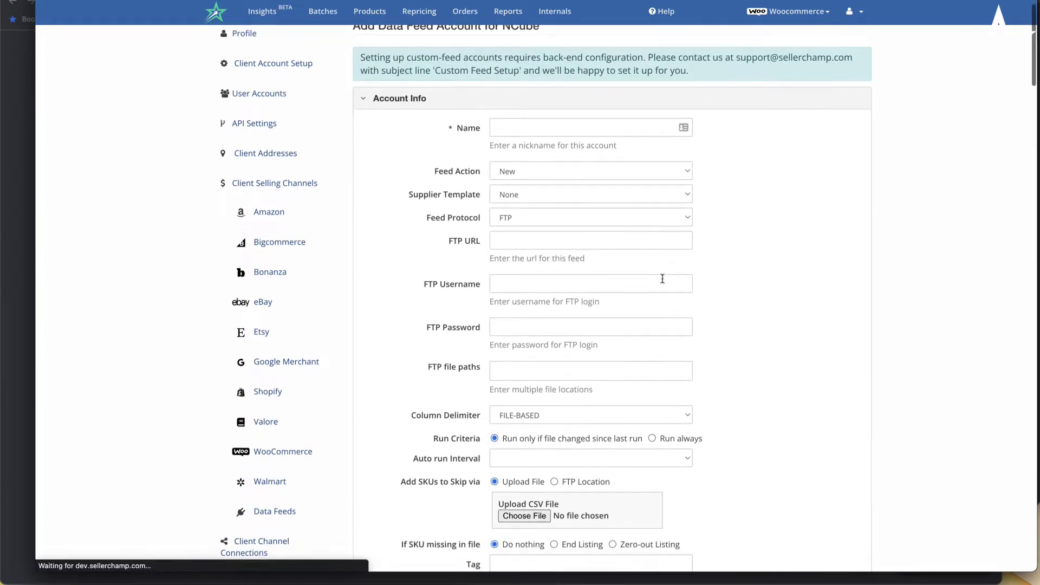
{"action": "left_click", "coordinate": [576, 132]}
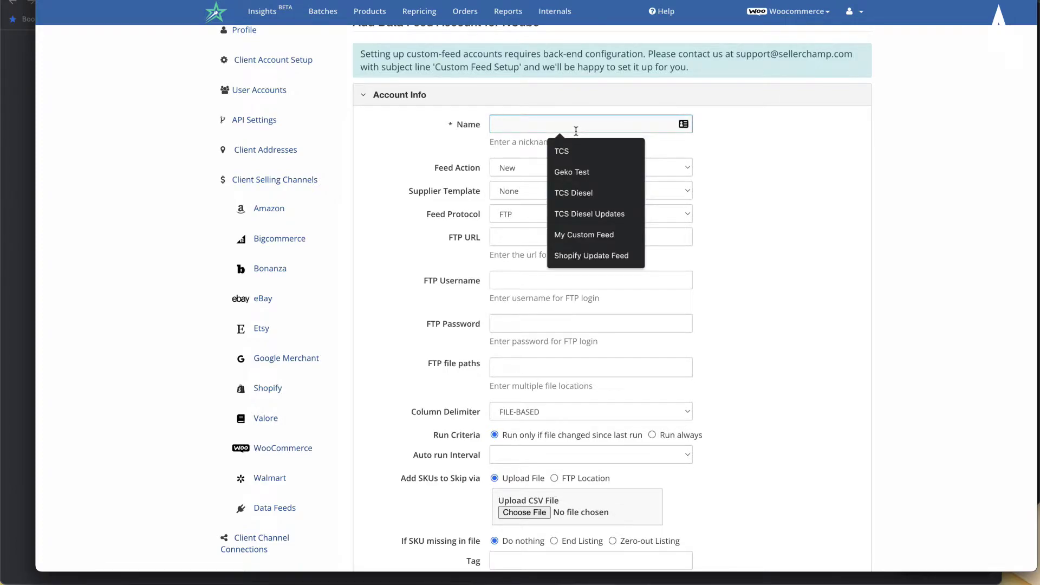
{"action": "type", "text": "CWR"}
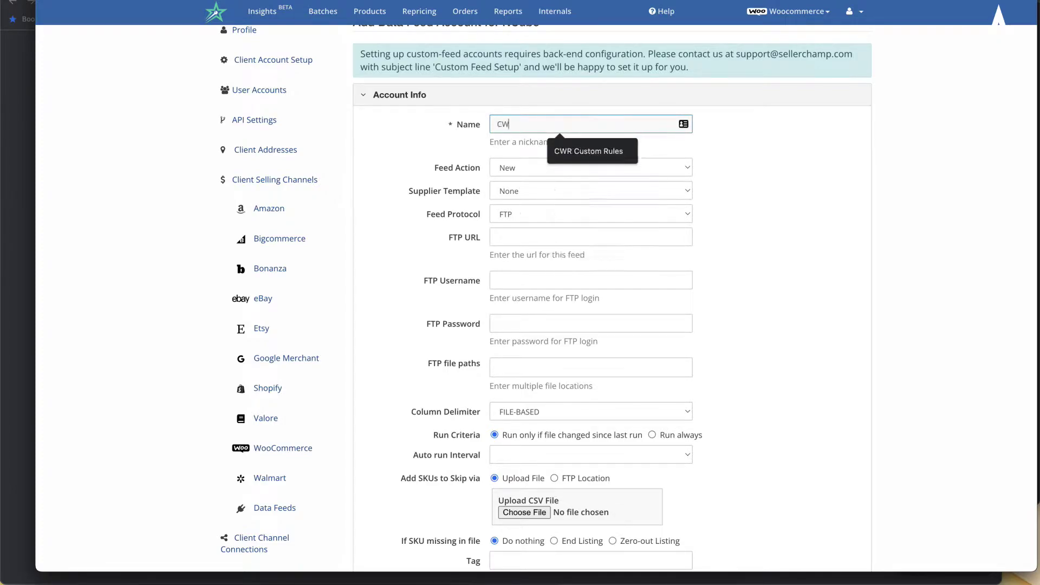
{"action": "left_click", "coordinate": [740, 212]}
- Keep the Feed Action set to New after reviewing the options
{"action": "scroll", "coordinate": [713, 210], "scroll_direction": "down", "scroll_amount": 2}
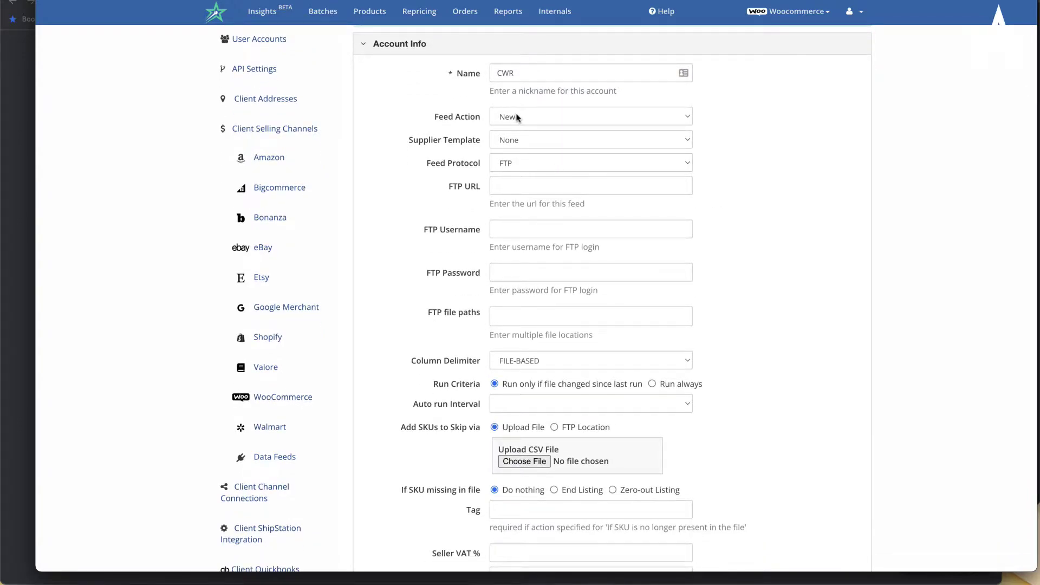
{"action": "left_click", "coordinate": [518, 118]}
{"action": "left_click", "coordinate": [536, 117]}
{"action": "left_click", "coordinate": [535, 117]}
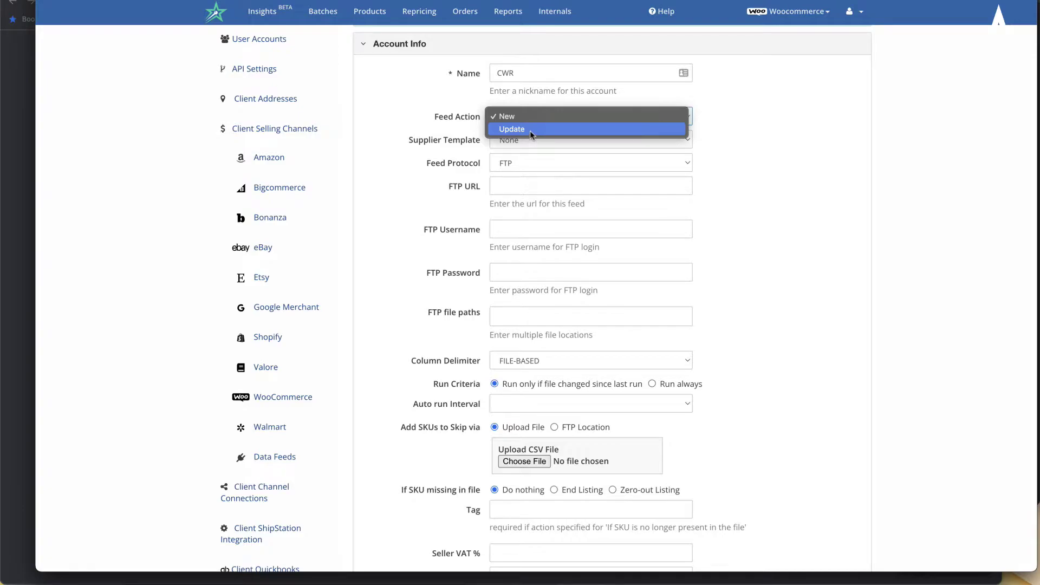
{"action": "left_click", "coordinate": [510, 117]}
- Choose CWR as the supplier template
{"action": "left_click", "coordinate": [506, 140]}
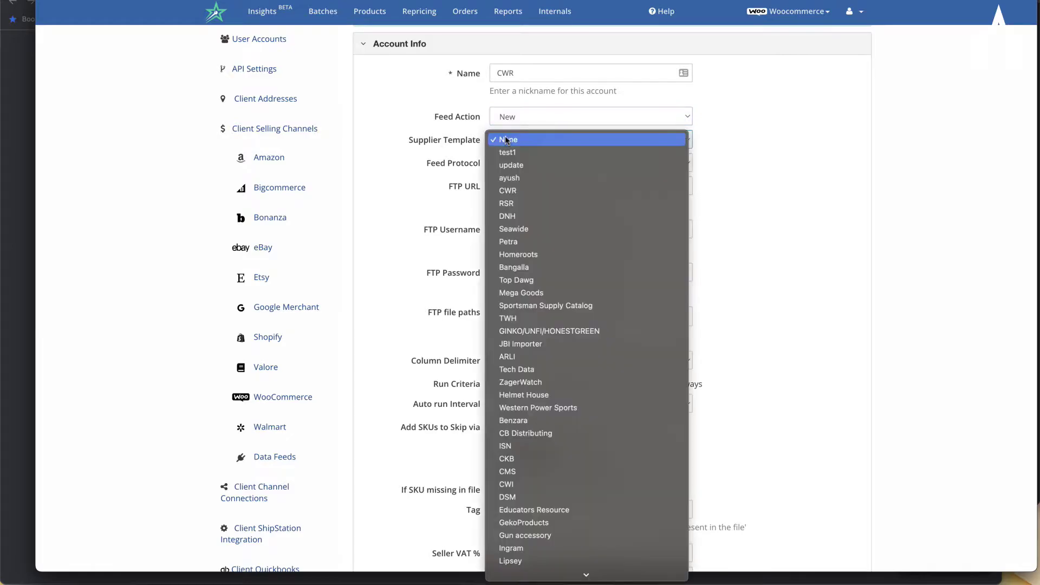
{"action": "scroll", "coordinate": [505, 292], "scroll_direction": "down", "scroll_amount": 5}
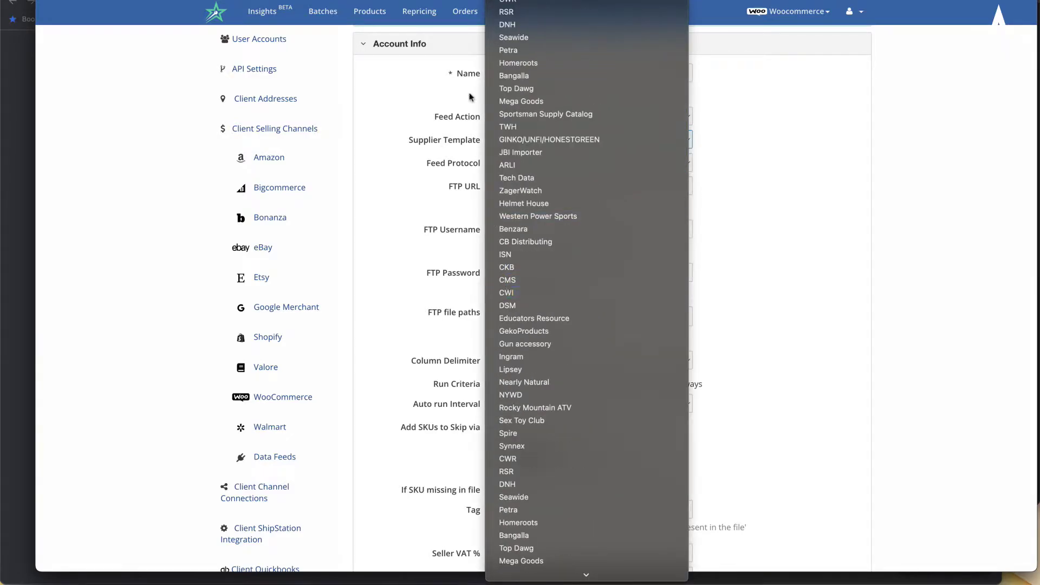
{"action": "left_click", "coordinate": [477, 174]}
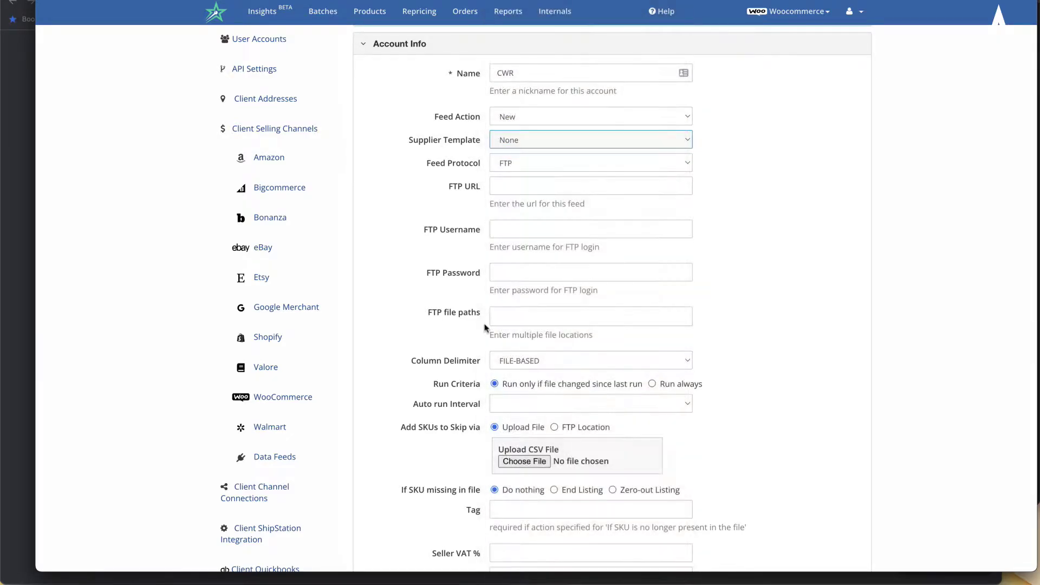
{"action": "scroll", "coordinate": [488, 331], "scroll_direction": "down", "scroll_amount": 4}
{"action": "scroll", "coordinate": [485, 327], "scroll_direction": "up", "scroll_amount": 3}
{"action": "scroll", "coordinate": [485, 328], "scroll_direction": "down", "scroll_amount": 5}
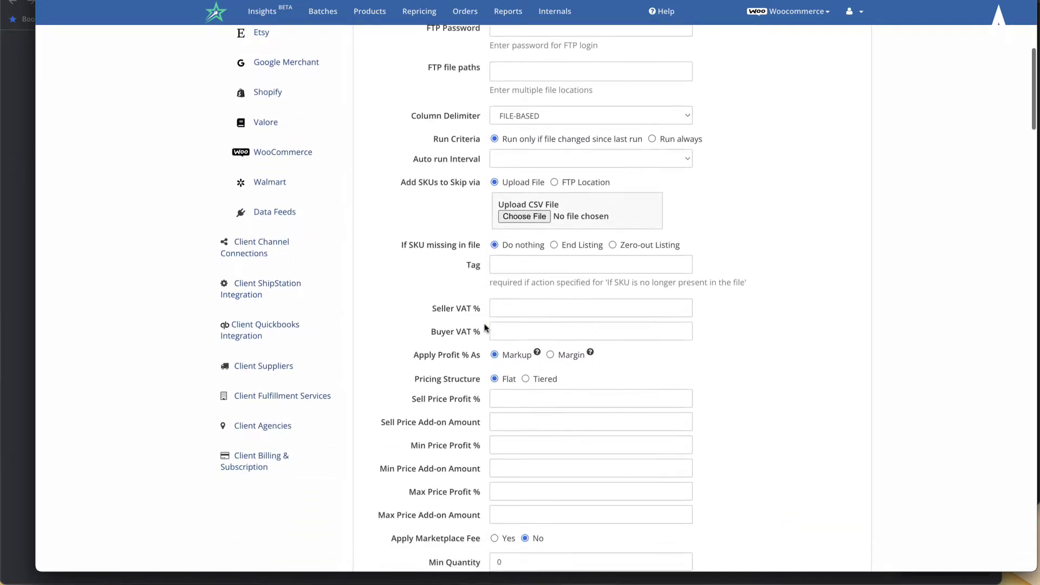
{"action": "scroll", "coordinate": [487, 328], "scroll_direction": "up", "scroll_amount": 7}
{"action": "scroll", "coordinate": [504, 304], "scroll_direction": "up", "scroll_amount": 2}
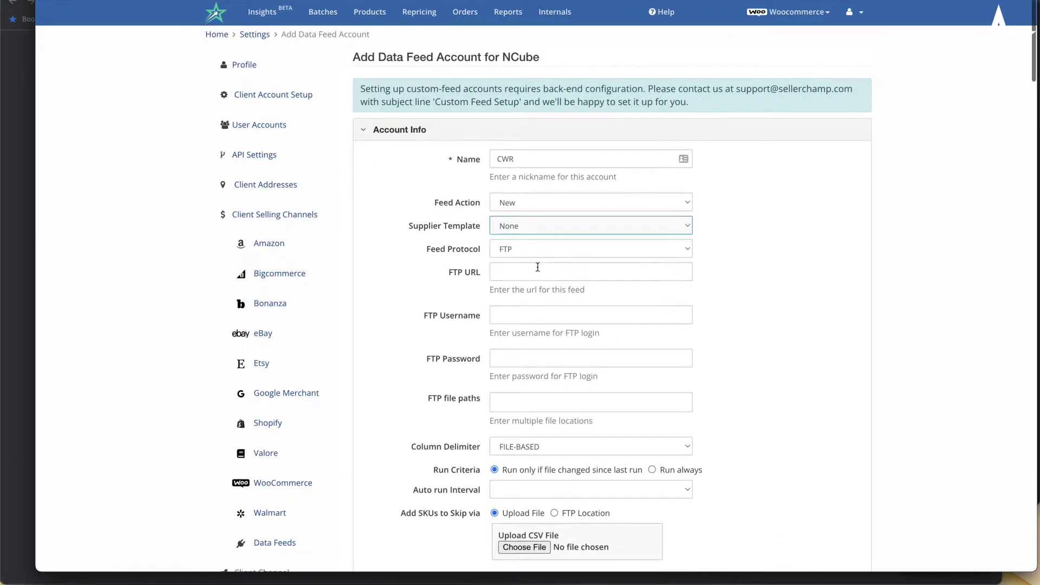
{"action": "left_click", "coordinate": [536, 226]}
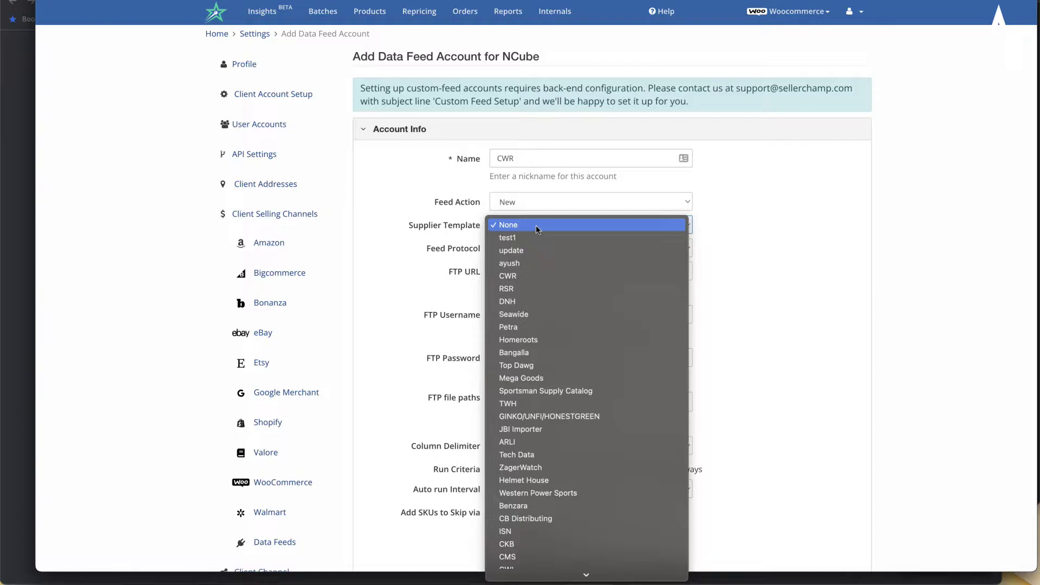
{"action": "scroll", "coordinate": [549, 349], "scroll_direction": "down", "scroll_amount": 5}
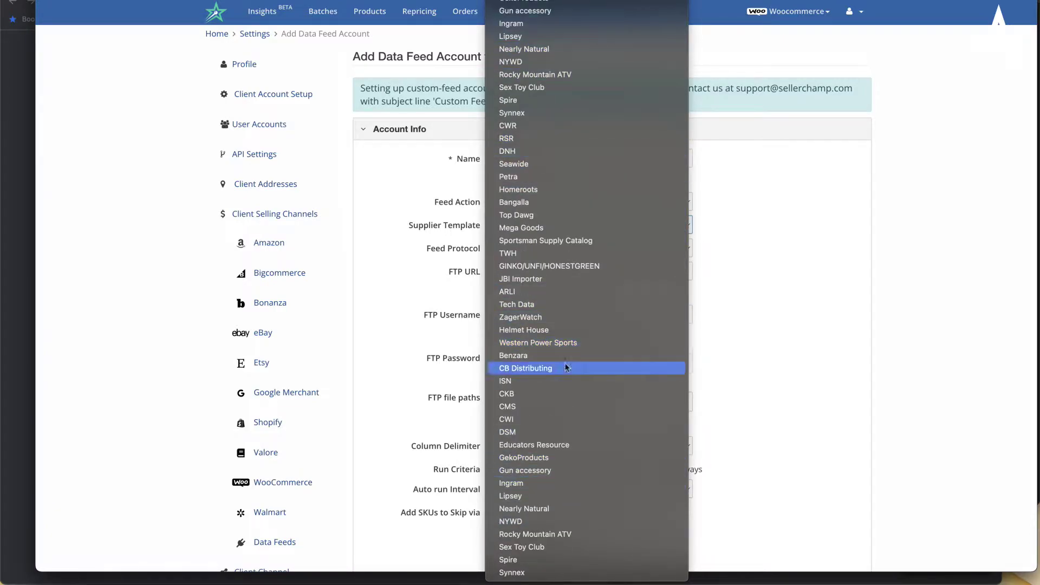
{"action": "scroll", "coordinate": [560, 133], "scroll_direction": "down", "scroll_amount": 4}
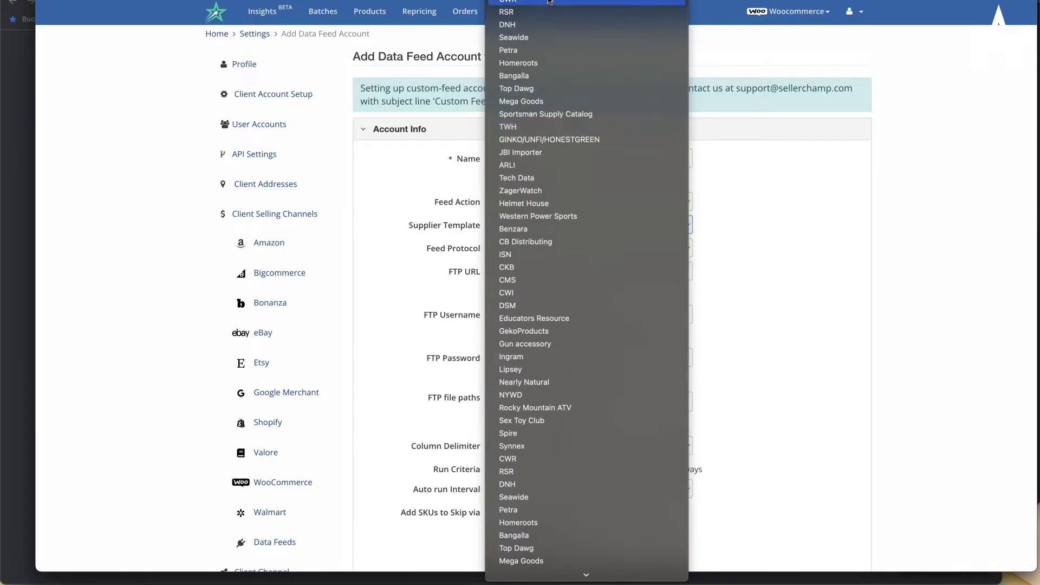
{"action": "left_click", "coordinate": [549, 2]}
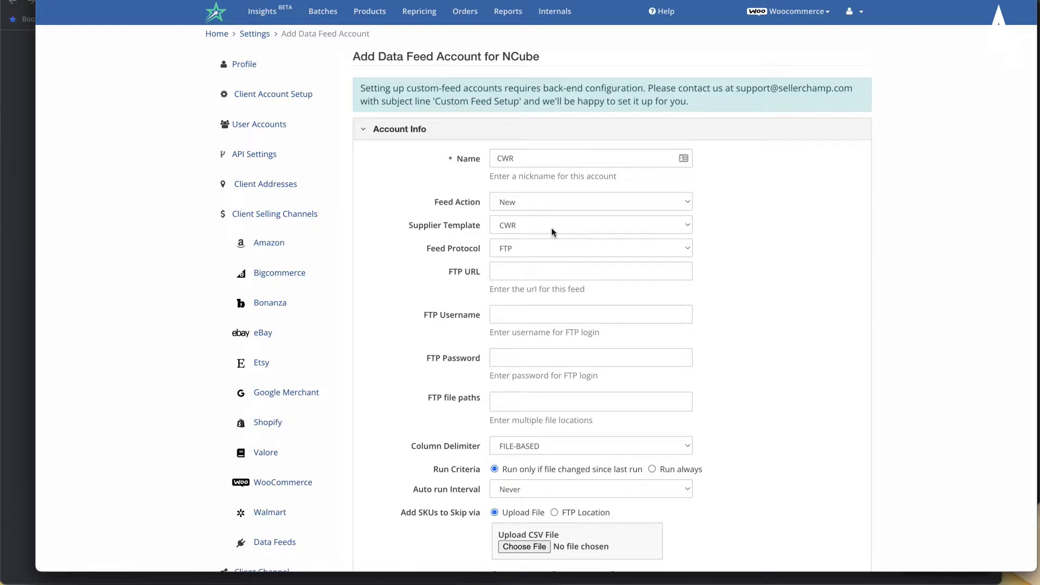
- Enter ftp.cwr.com as the FTP server address
{"action": "scroll", "coordinate": [450, 351], "scroll_direction": "down", "scroll_amount": 3}
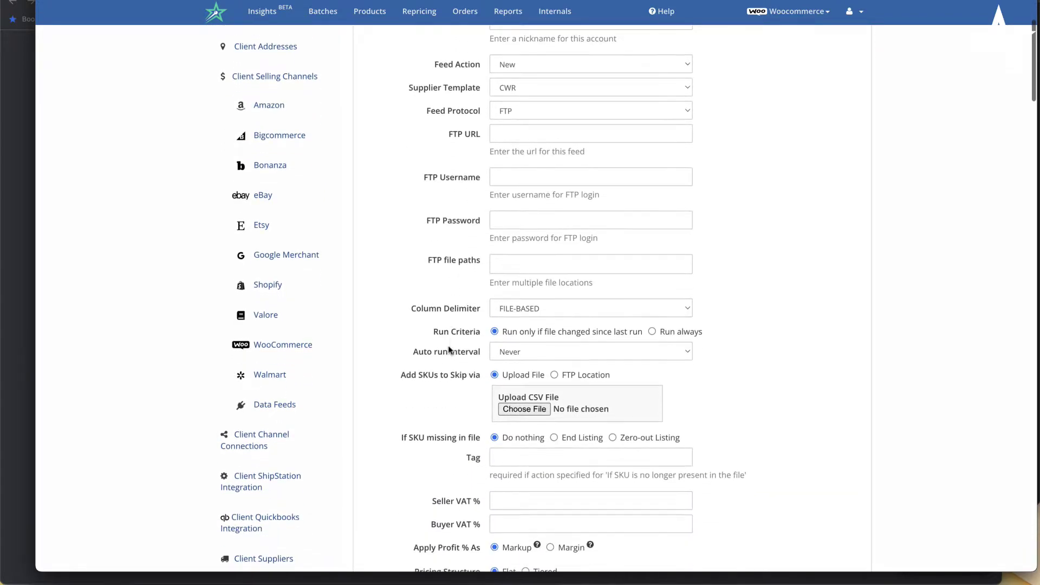
{"action": "left_click", "coordinate": [526, 133]}
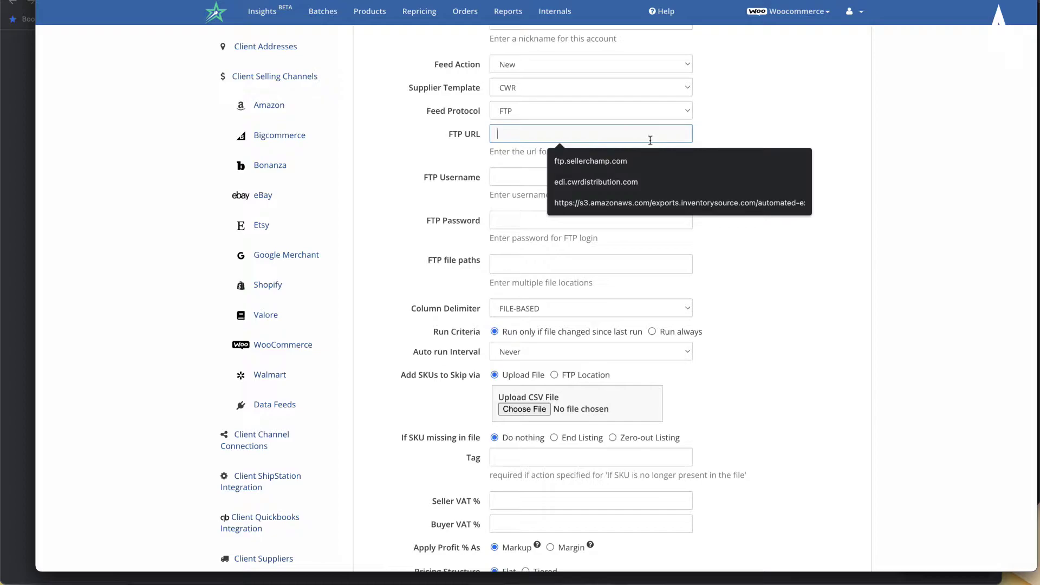
{"action": "type", "text": "ftp.se"}
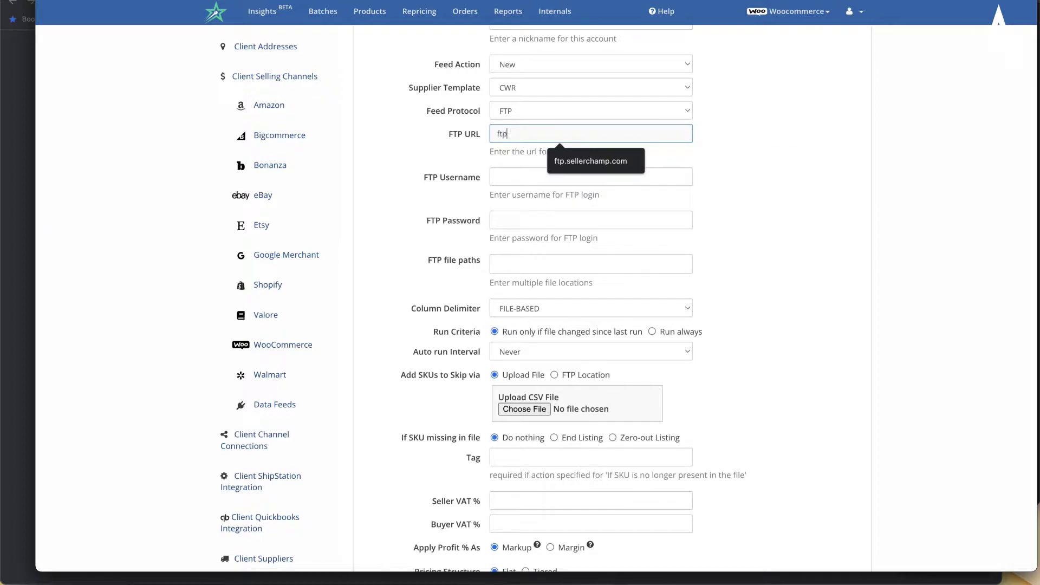
{"action": "key", "text": "BackSpace"}
{"action": "type", "text": "cwr.com"}
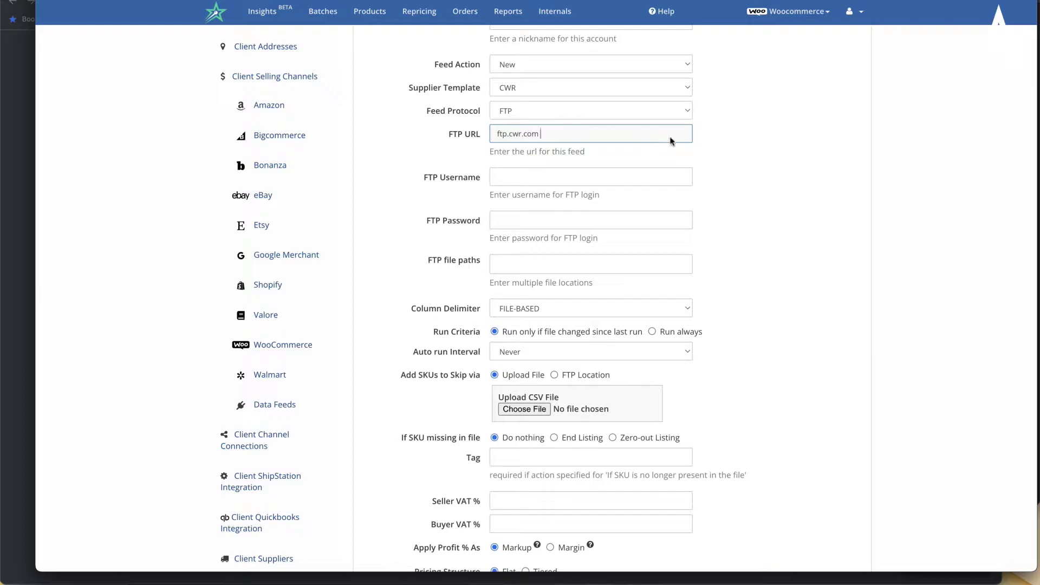
- Fill in the FTP login username and password
{"action": "left_click", "coordinate": [632, 178]}
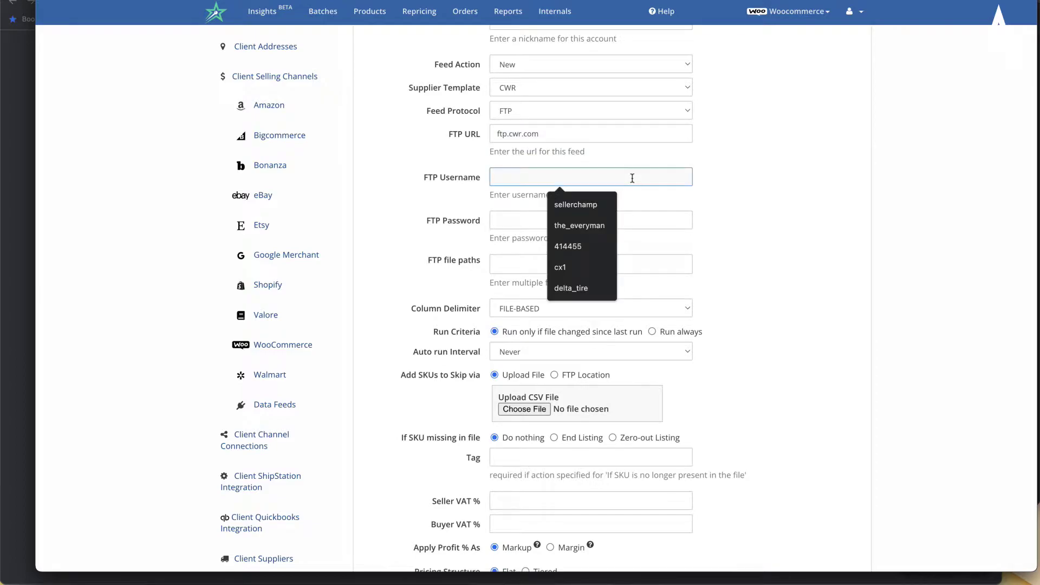
{"action": "left_click", "coordinate": [629, 227]}
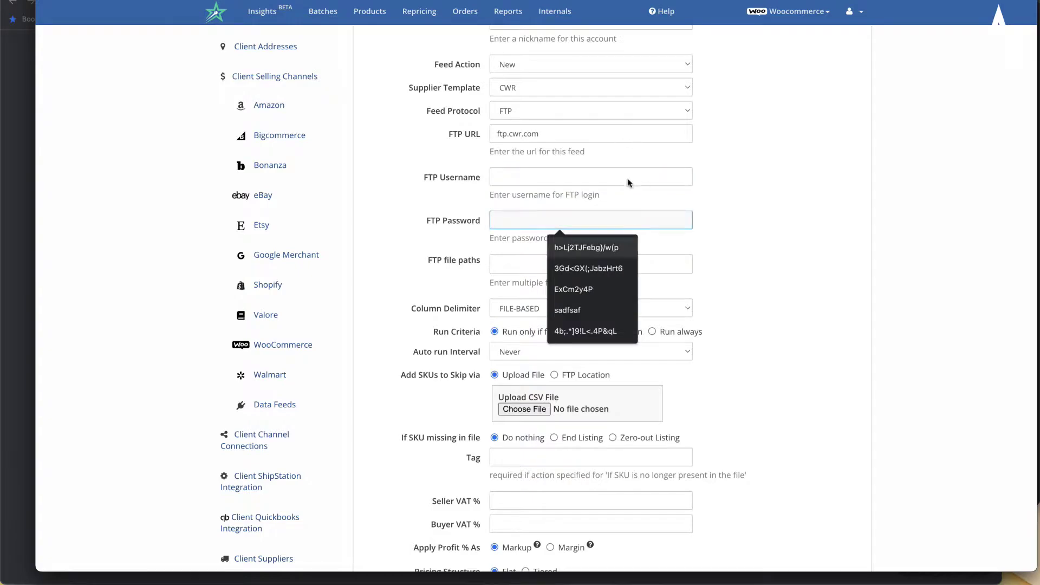
{"action": "left_click", "coordinate": [792, 170]}
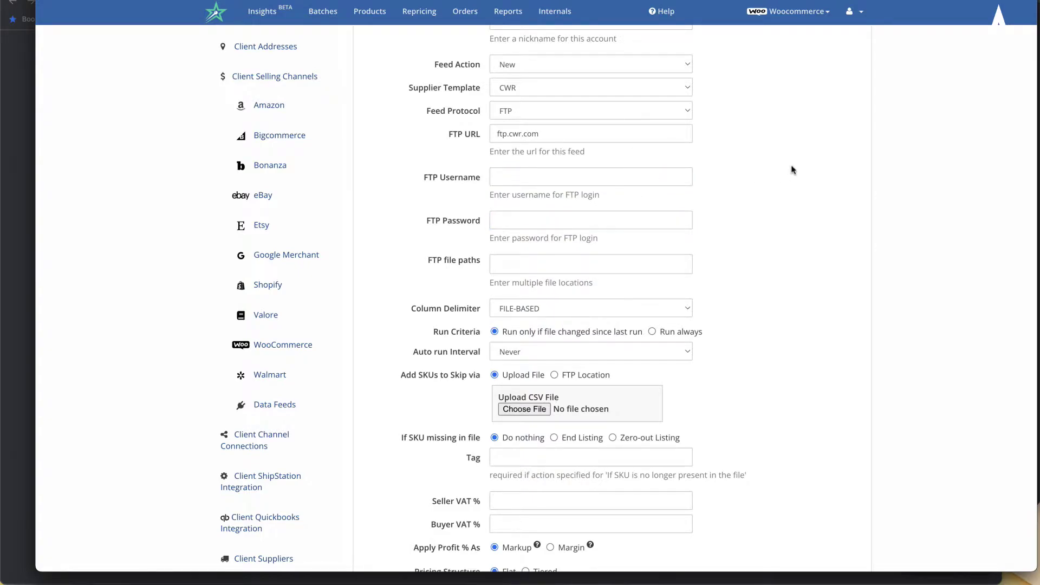
{"action": "scroll", "coordinate": [486, 320], "scroll_direction": "down", "scroll_amount": 3}
{"action": "left_click", "coordinate": [562, 183]}
{"action": "type", "text": "/"}
{"action": "left_click", "coordinate": [536, 102]}
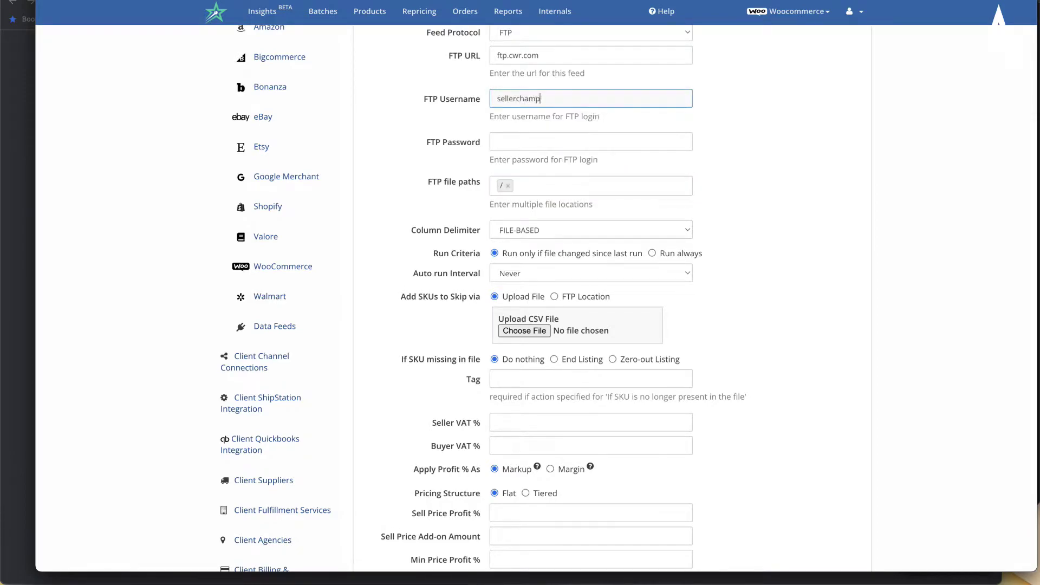
{"action": "key", "text": "Tab"}
{"action": "key", "text": "BackSpace"}
{"action": "key", "text": "BackSpace"}
{"action": "key", "text": "BackSpace"}
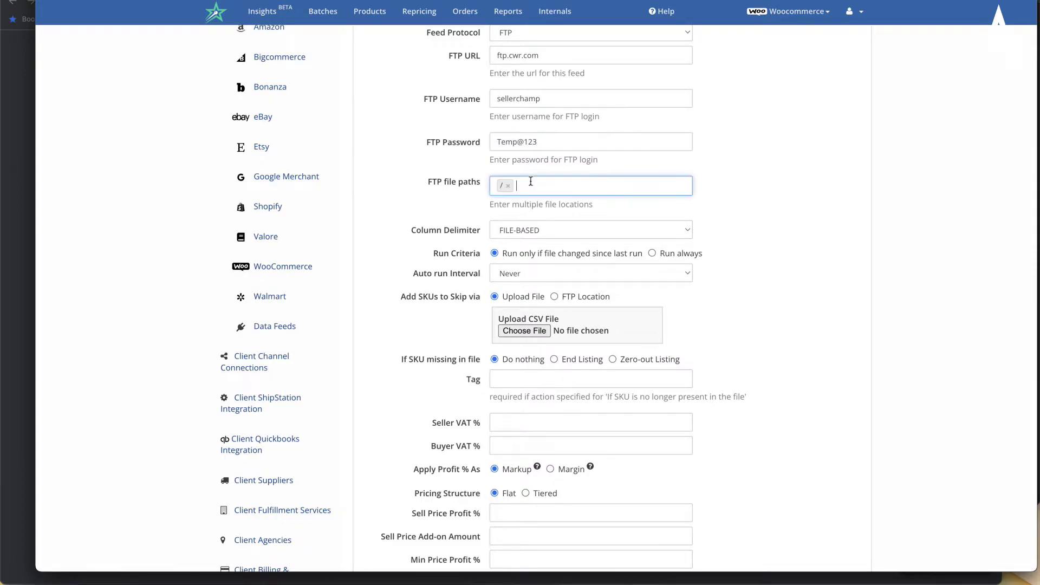
- Set the FTP file path to /files/items.csv
{"action": "left_click", "coordinate": [531, 182]}
{"action": "key", "text": "BackSpace"}
{"action": "type", "text": "/fles"}
{"action": "key", "text": "BackSpace"}
{"action": "key", "text": "BackSpace"}
{"action": "key", "text": "BackSpace"}
{"action": "key", "text": "BackSpace"}
{"action": "type", "text": "files/items.csv"}
{"action": "left_click", "coordinate": [758, 206]}
- Set the column delimiter to TAB
{"action": "scroll", "coordinate": [768, 209], "scroll_direction": "down", "scroll_amount": 2}
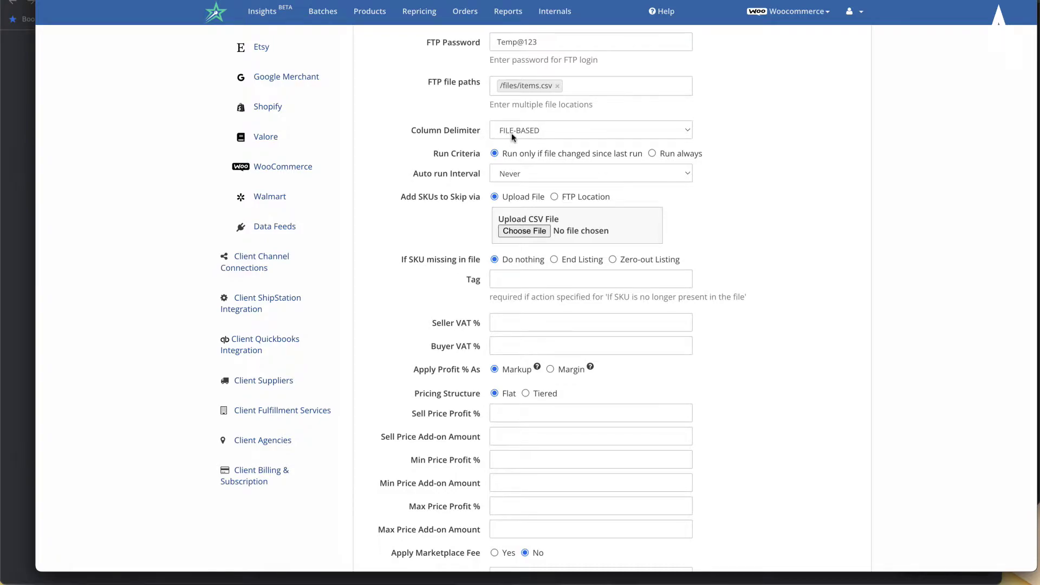
{"action": "left_click", "coordinate": [513, 137]}
{"action": "left_click", "coordinate": [517, 133]}
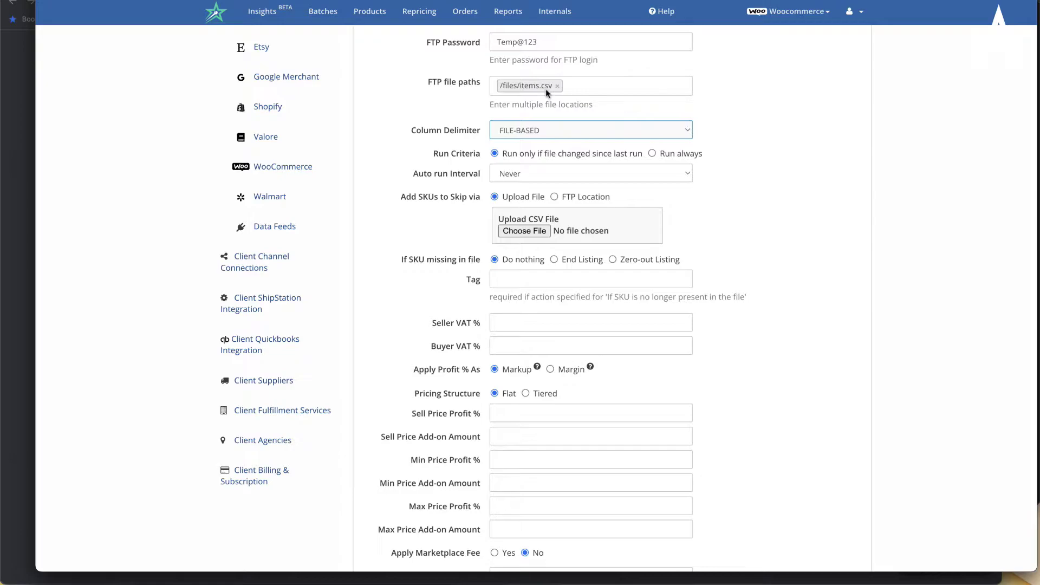
{"action": "left_click", "coordinate": [512, 131]}
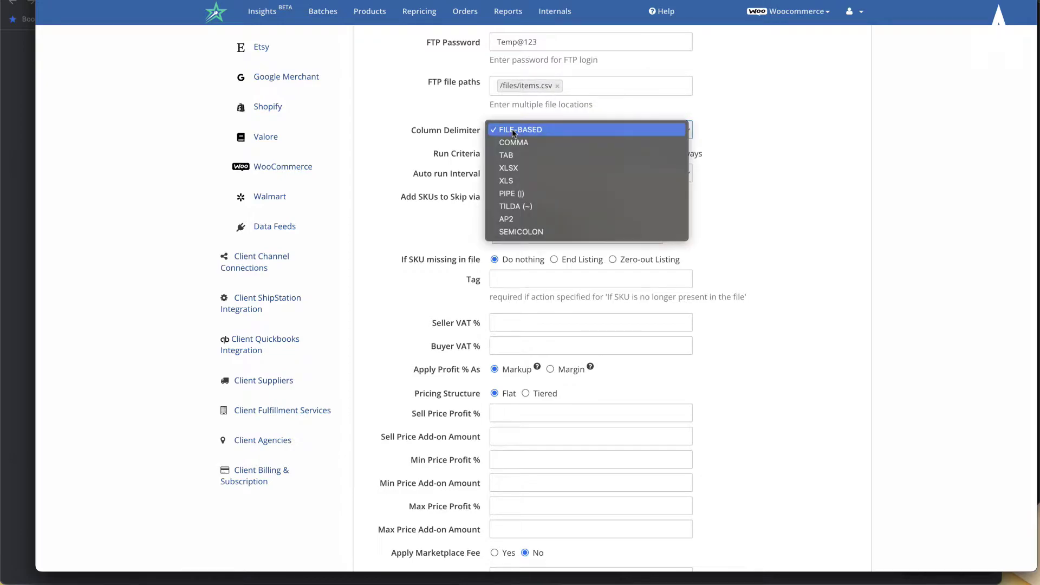
{"action": "left_click", "coordinate": [512, 130]}
{"action": "left_click", "coordinate": [519, 134]}
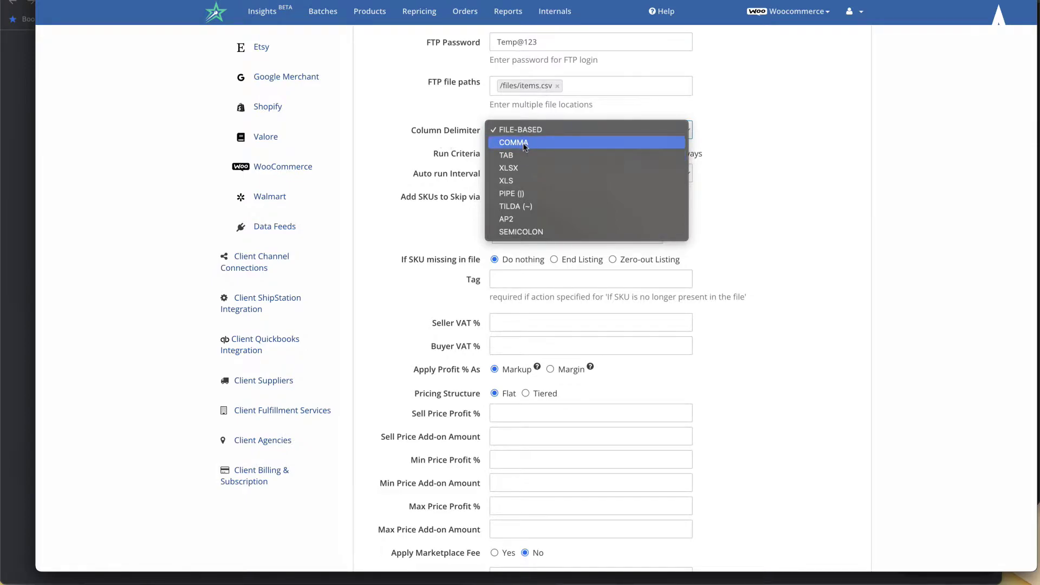
{"action": "left_click", "coordinate": [525, 144]}
{"action": "left_click", "coordinate": [524, 133]}
{"action": "left_click", "coordinate": [536, 147]}
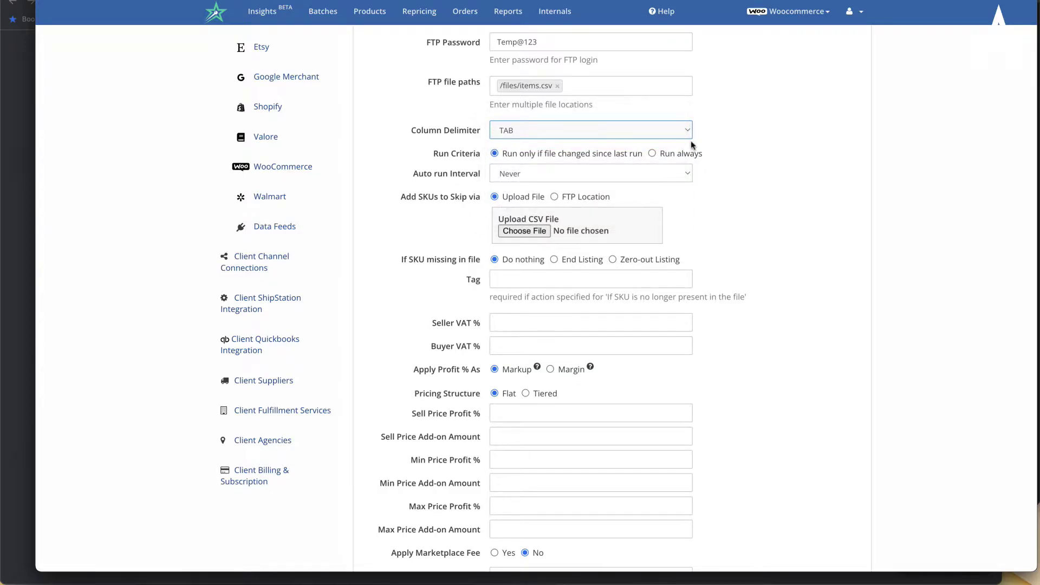
- Set Run Criteria to 'Run only if file changed since last run'
{"action": "scroll", "coordinate": [446, 197], "scroll_direction": "down", "scroll_amount": 1}
{"action": "scroll", "coordinate": [446, 197], "scroll_direction": "down", "scroll_amount": 1}
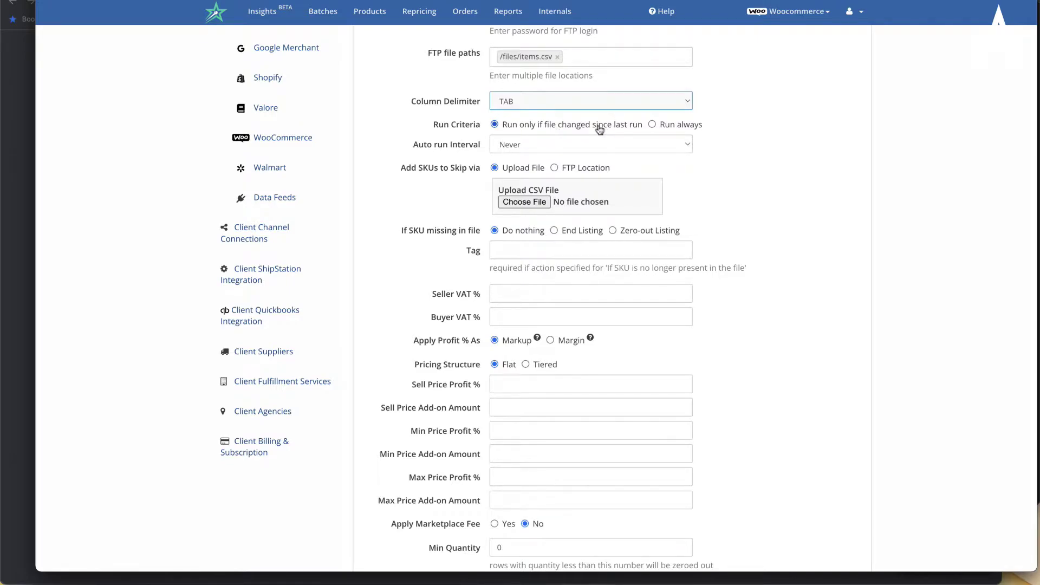
{"action": "scroll", "coordinate": [593, 126], "scroll_direction": "up", "scroll_amount": 1}
{"action": "scroll", "coordinate": [570, 159], "scroll_direction": "up", "scroll_amount": 1}
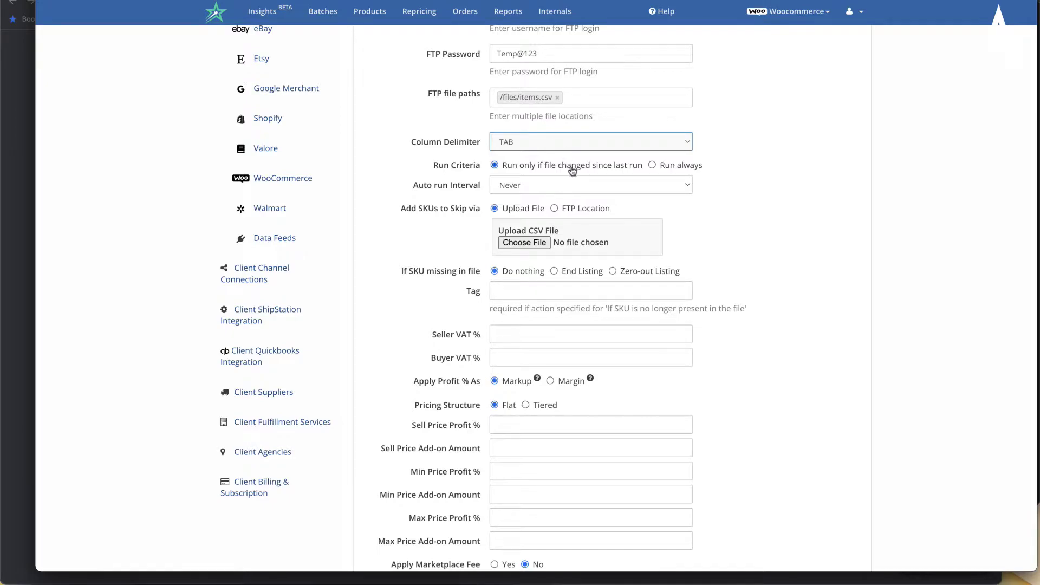
{"action": "left_click", "coordinate": [681, 168]}
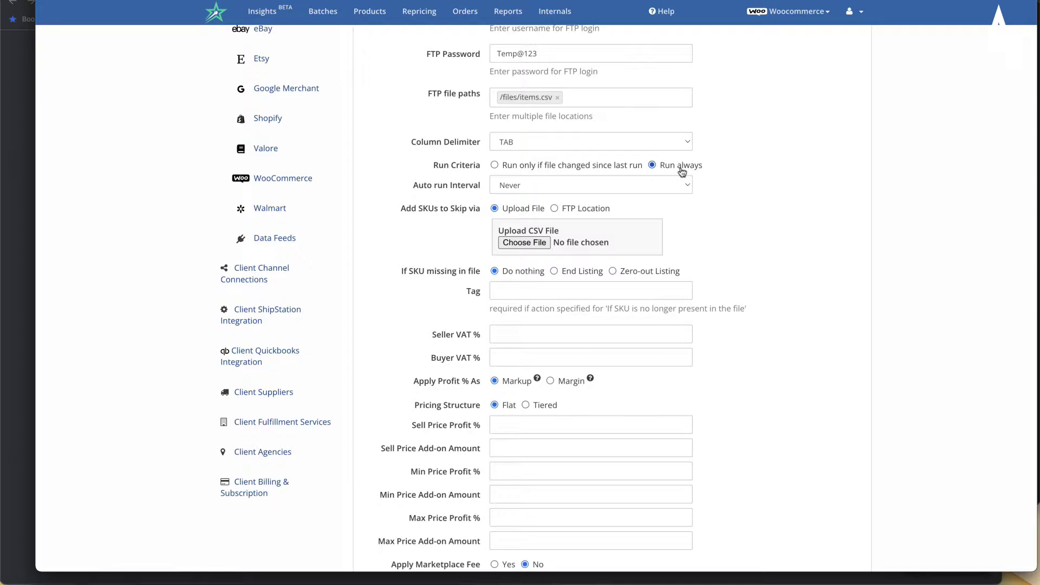
{"action": "left_click", "coordinate": [563, 171]}
{"action": "scroll", "coordinate": [644, 283], "scroll_direction": "down", "scroll_amount": 1}
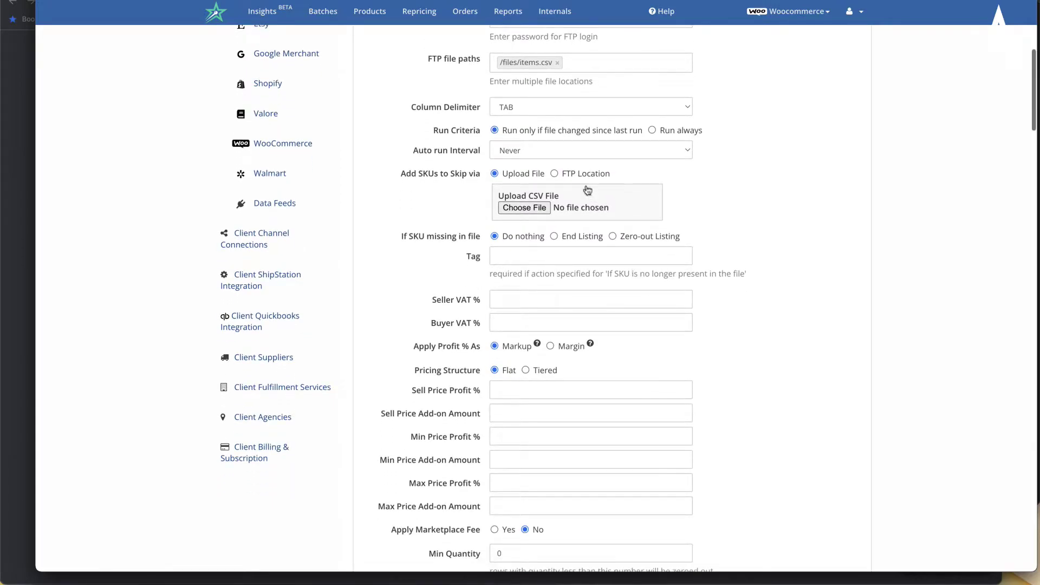
{"action": "left_click", "coordinate": [563, 155]}
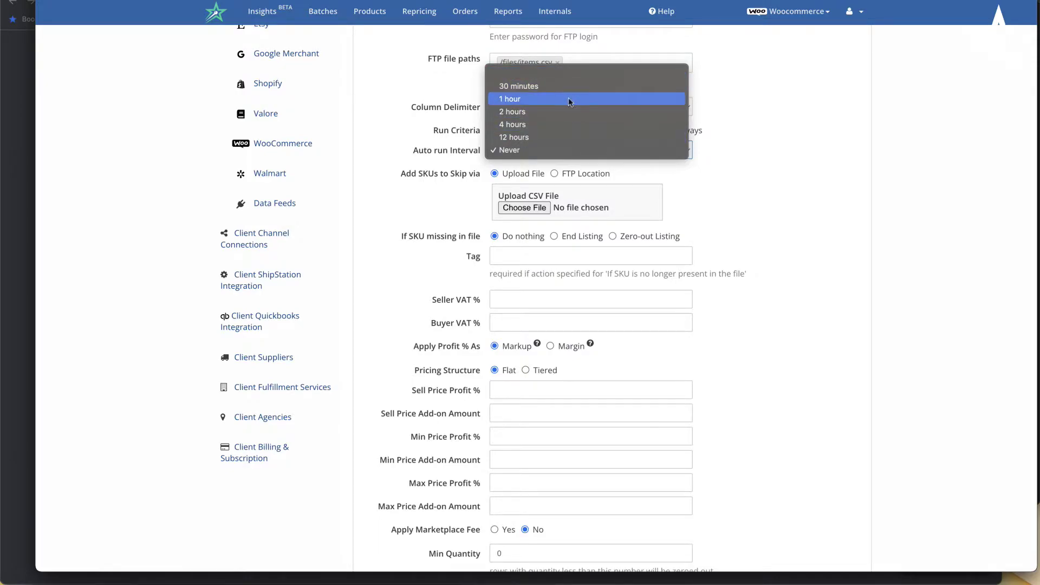
{"action": "scroll", "coordinate": [534, 39], "scroll_direction": "down", "scroll_amount": 2}
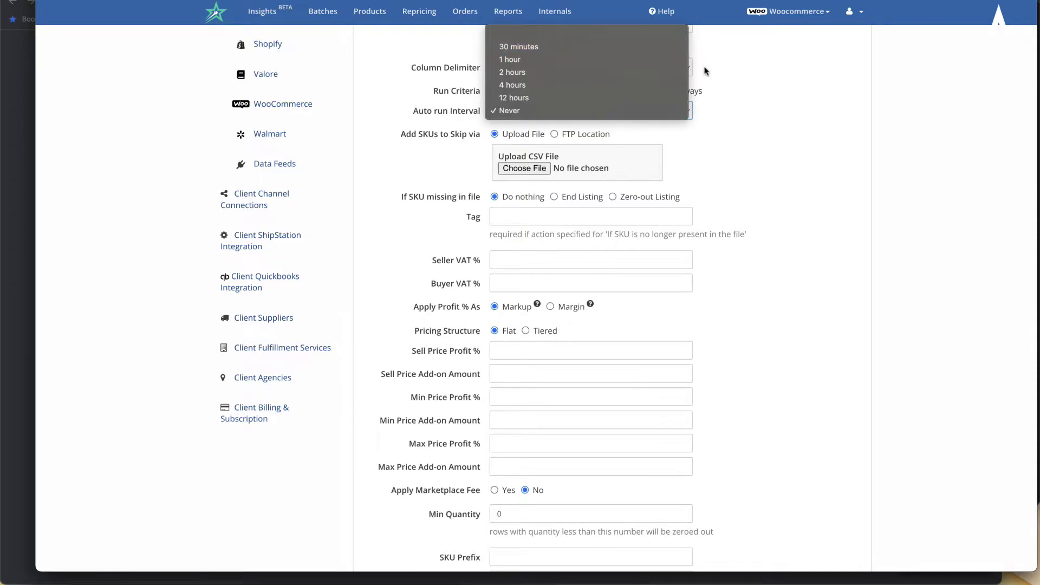
{"action": "scroll", "coordinate": [401, 111], "scroll_direction": "down", "scroll_amount": 1}
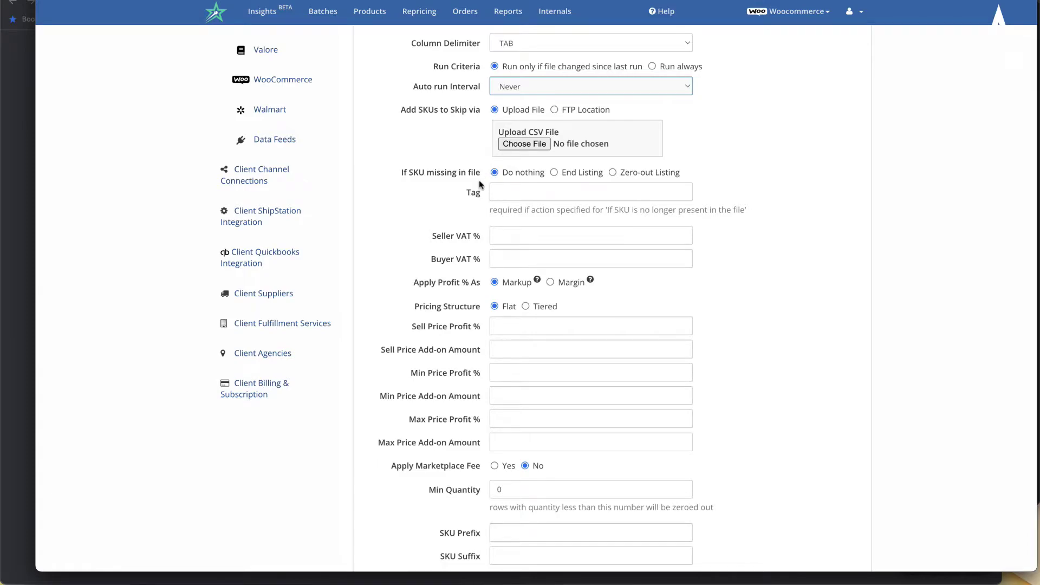
{"action": "scroll", "coordinate": [479, 180], "scroll_direction": "down", "scroll_amount": 1}
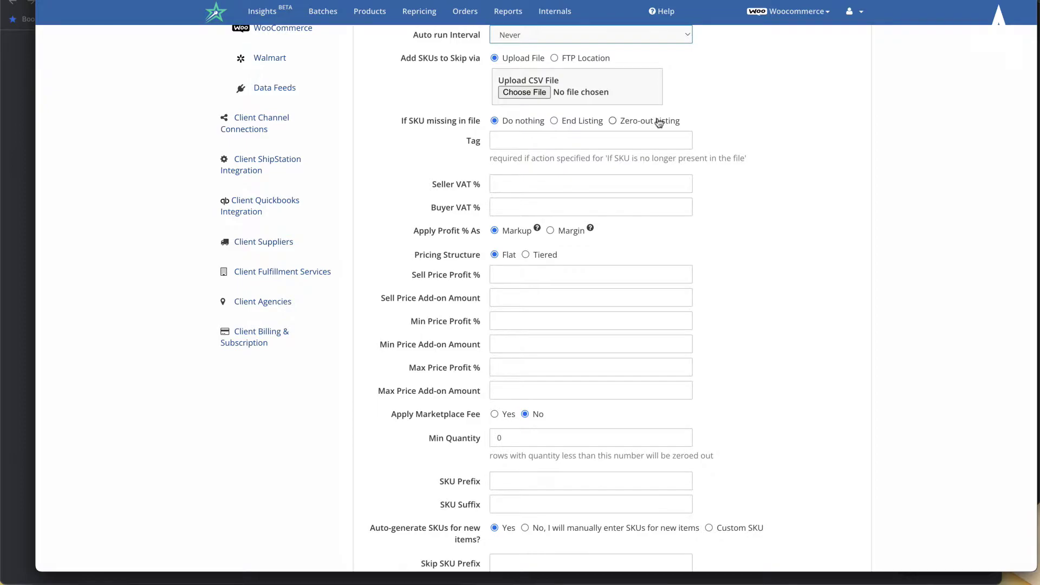
{"action": "scroll", "coordinate": [547, 121], "scroll_direction": "down", "scroll_amount": 1}
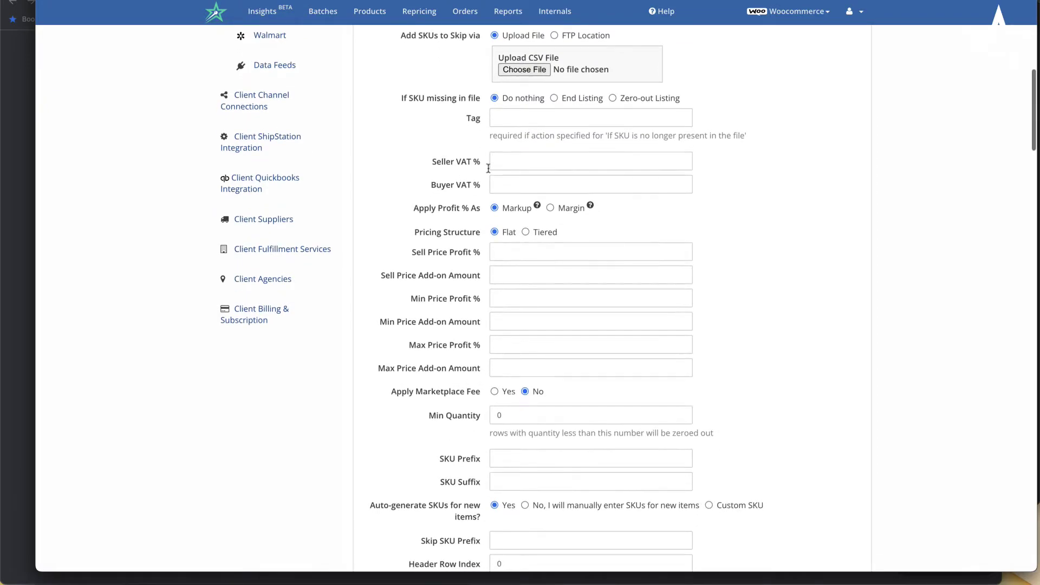
- Enter cwr in the feed's Tag field
{"action": "left_click", "coordinate": [547, 122]}
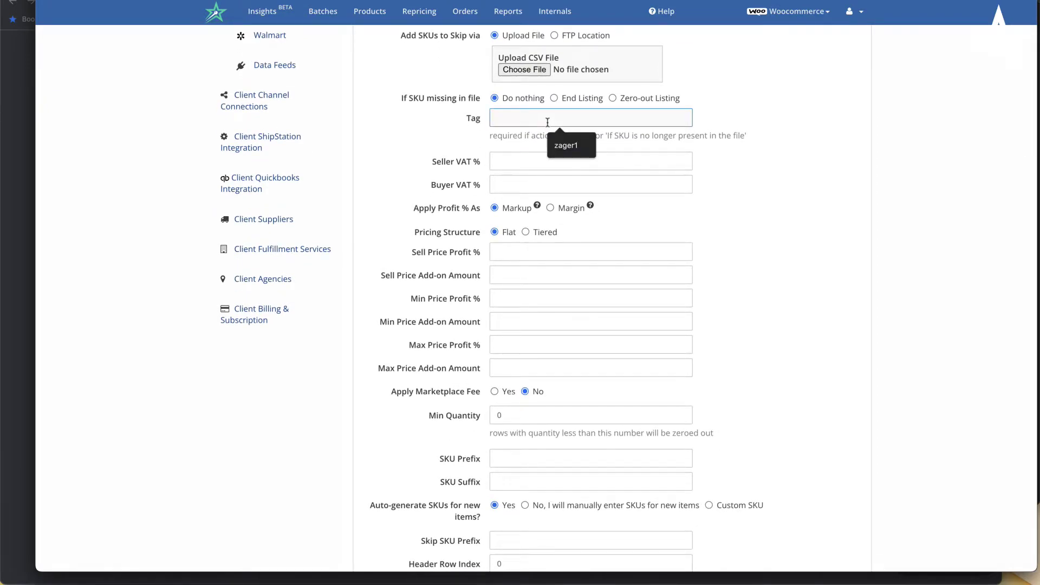
{"action": "type", "text": "cwr1"}
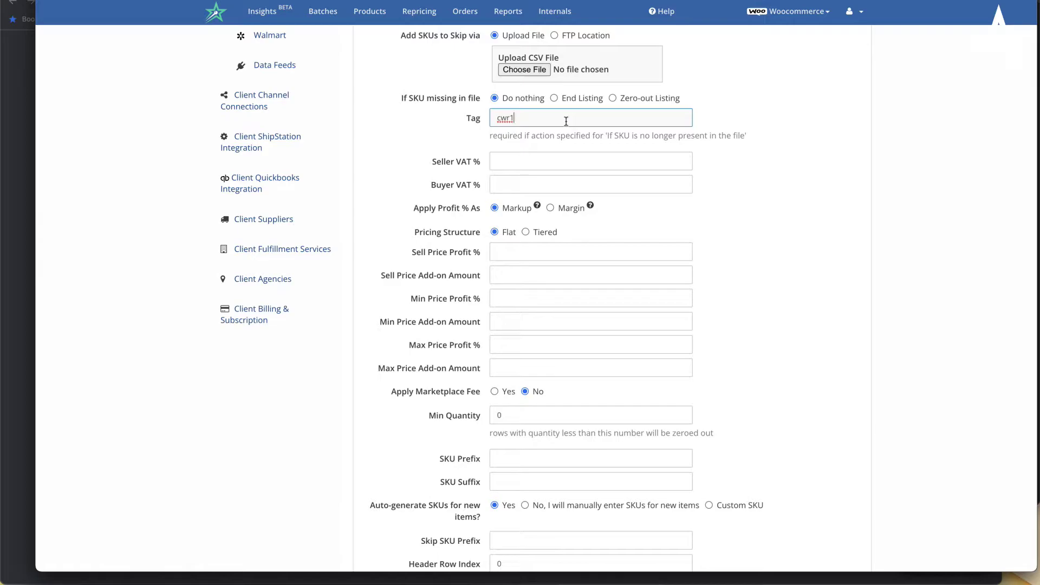
{"action": "key", "text": "BackSpace"}
{"action": "left_click", "coordinate": [752, 174]}
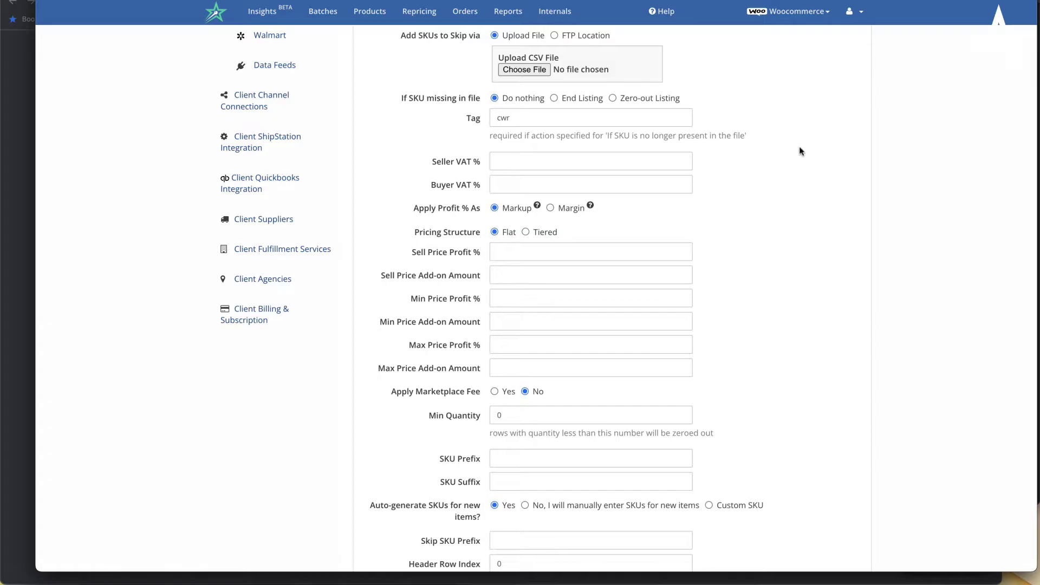
{"action": "scroll", "coordinate": [801, 151], "scroll_direction": "down", "scroll_amount": 1}
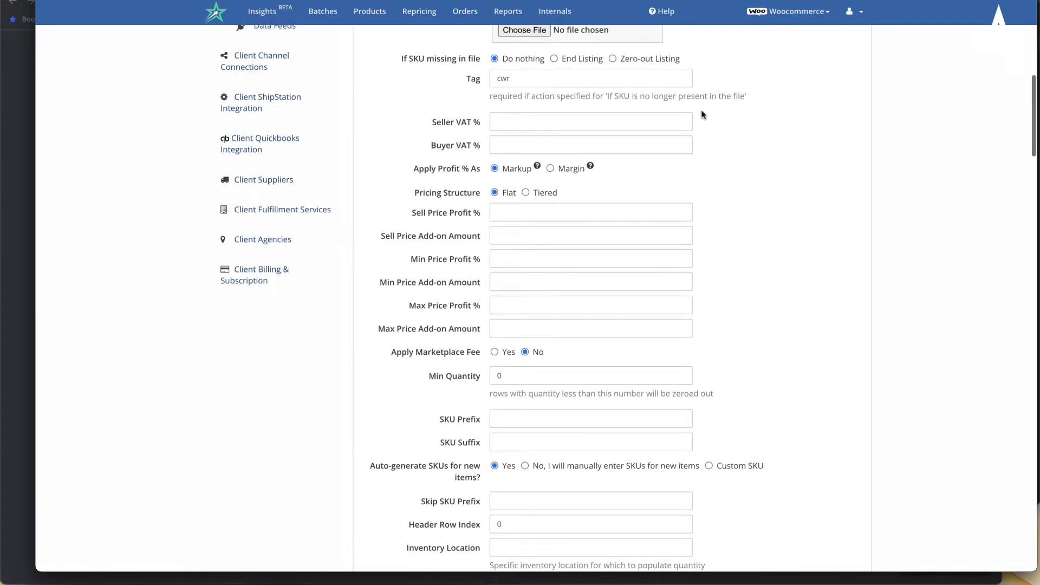
{"action": "scroll", "coordinate": [516, 241], "scroll_direction": "down", "scroll_amount": 1}
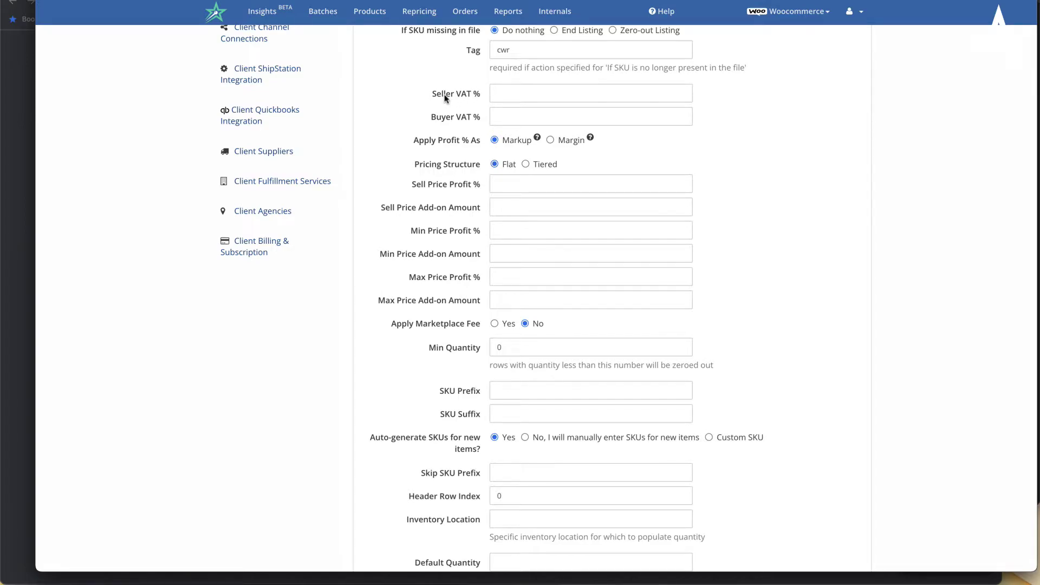
{"action": "left_click_drag", "start_coordinate": [430, 91], "coordinate": [471, 103]}
{"action": "left_click", "coordinate": [471, 103]}
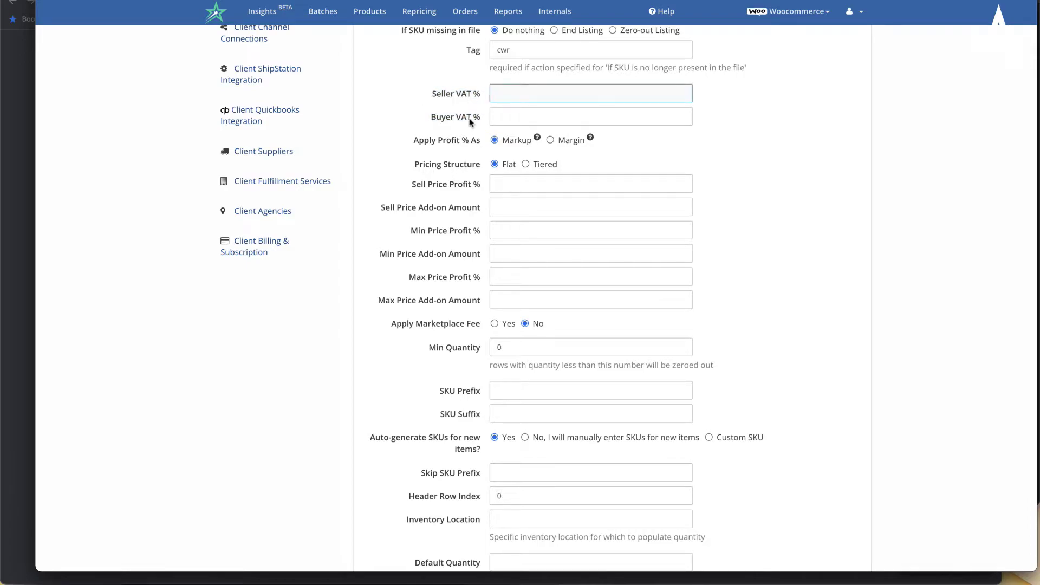
{"action": "scroll", "coordinate": [471, 123], "scroll_direction": "down", "scroll_amount": 1}
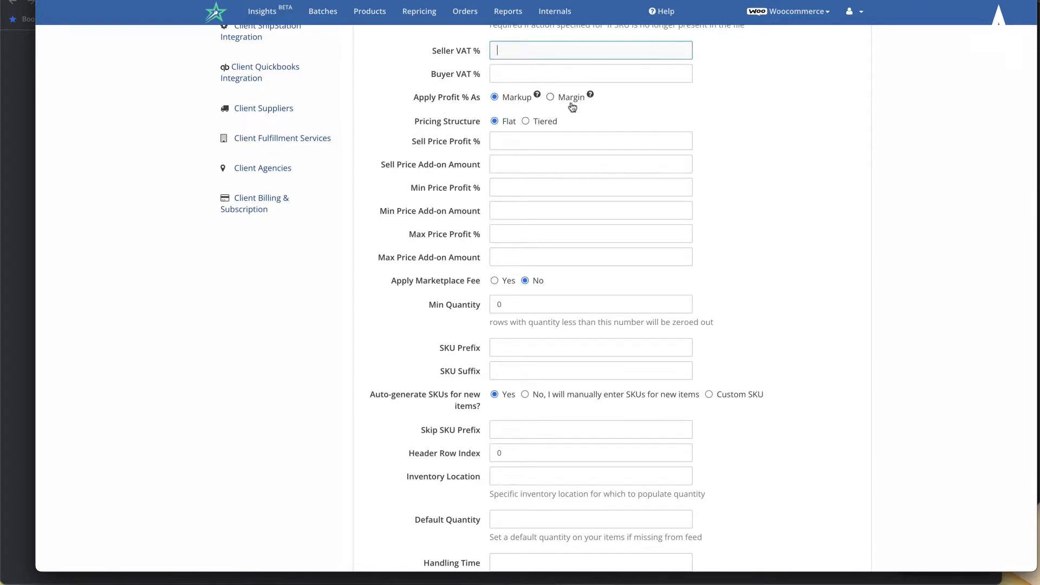
{"action": "mouse_move", "coordinate": [537, 97]}
{"action": "mouse_move", "coordinate": [591, 96]}
{"action": "scroll", "coordinate": [439, 141], "scroll_direction": "down", "scroll_amount": 1}
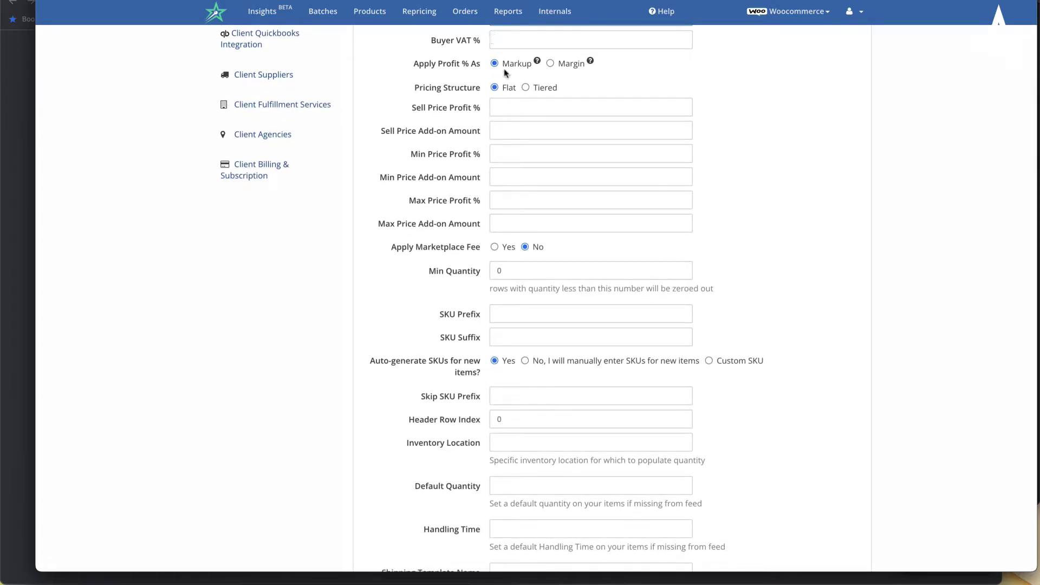
- Set Sell Price Profit % to 20 with an add-on amount of 8
{"action": "left_click", "coordinate": [507, 109]}
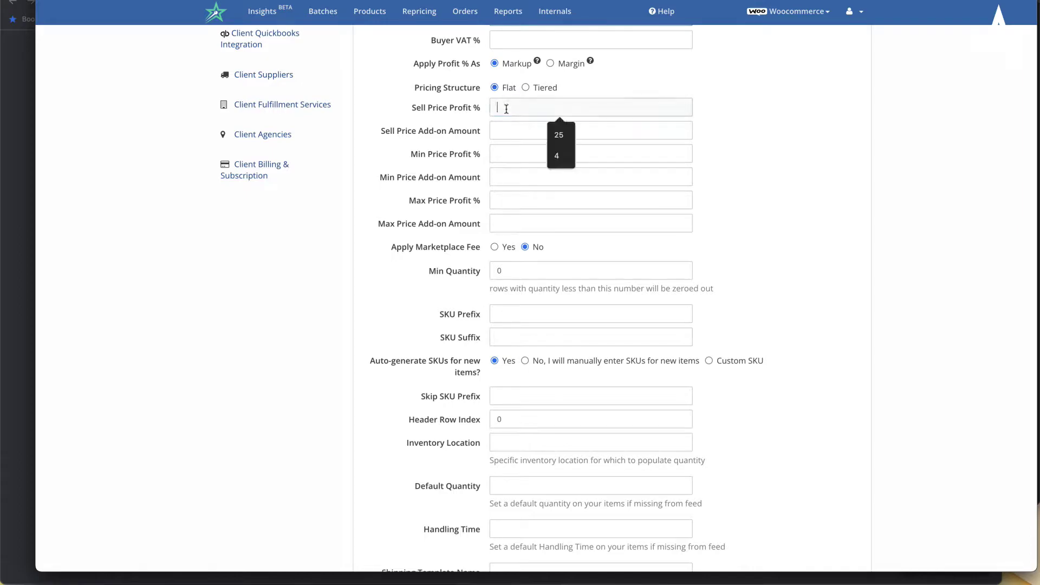
{"action": "type", "text": "20"}
{"action": "left_click", "coordinate": [749, 130]}
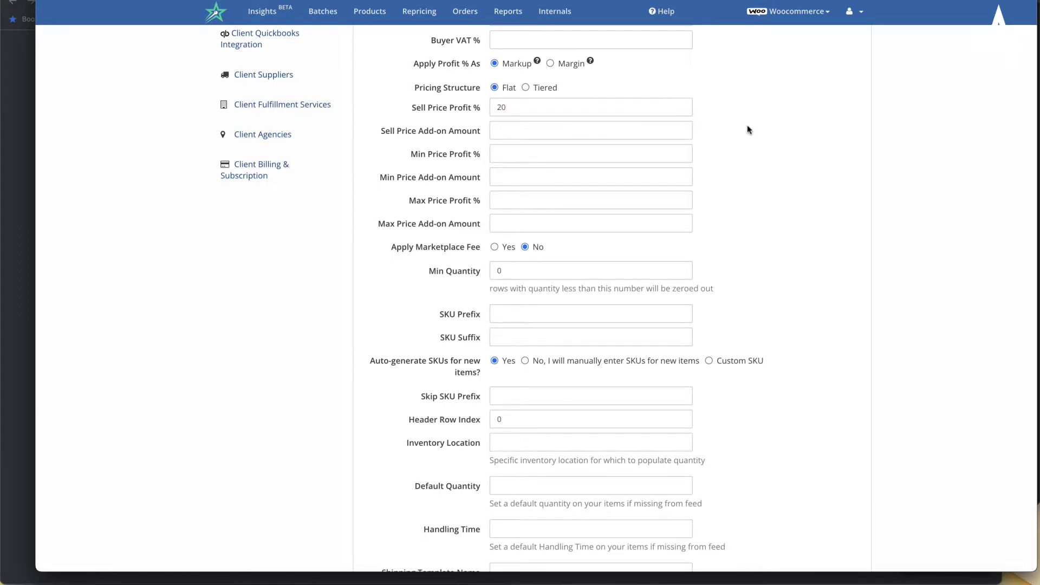
{"action": "double_click", "coordinate": [502, 108]}
{"action": "left_click", "coordinate": [533, 111]}
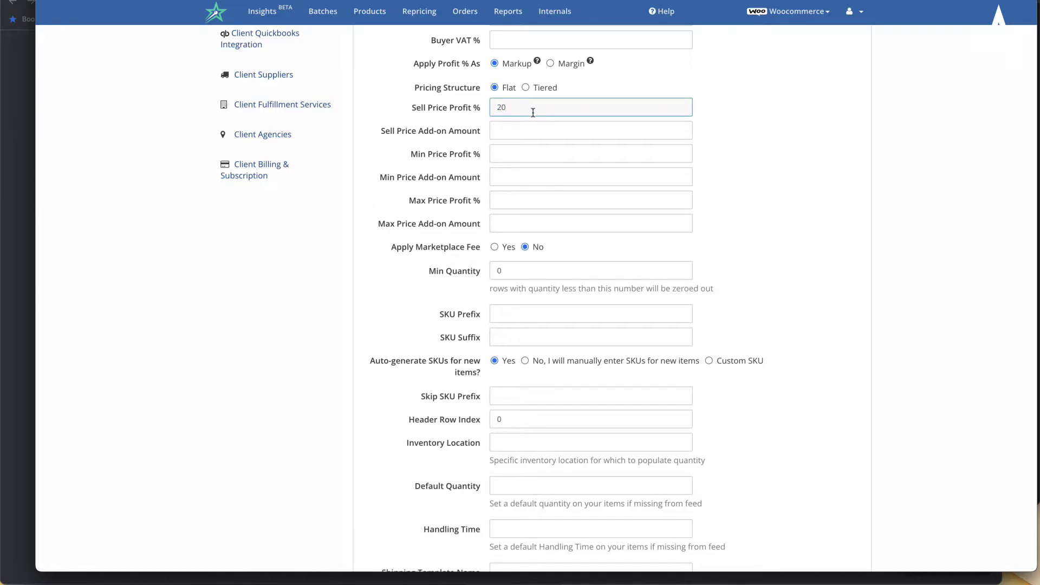
{"action": "left_click", "coordinate": [511, 132]}
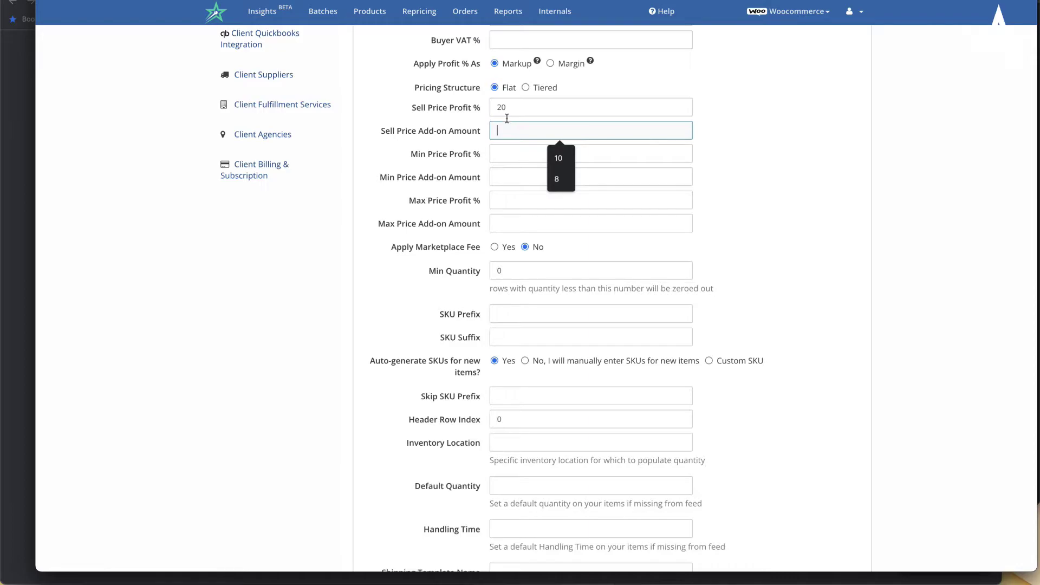
{"action": "left_click", "coordinate": [508, 108]}
{"action": "left_click", "coordinate": [516, 130]}
{"action": "left_click", "coordinate": [556, 178]}
{"action": "left_click", "coordinate": [725, 175]}
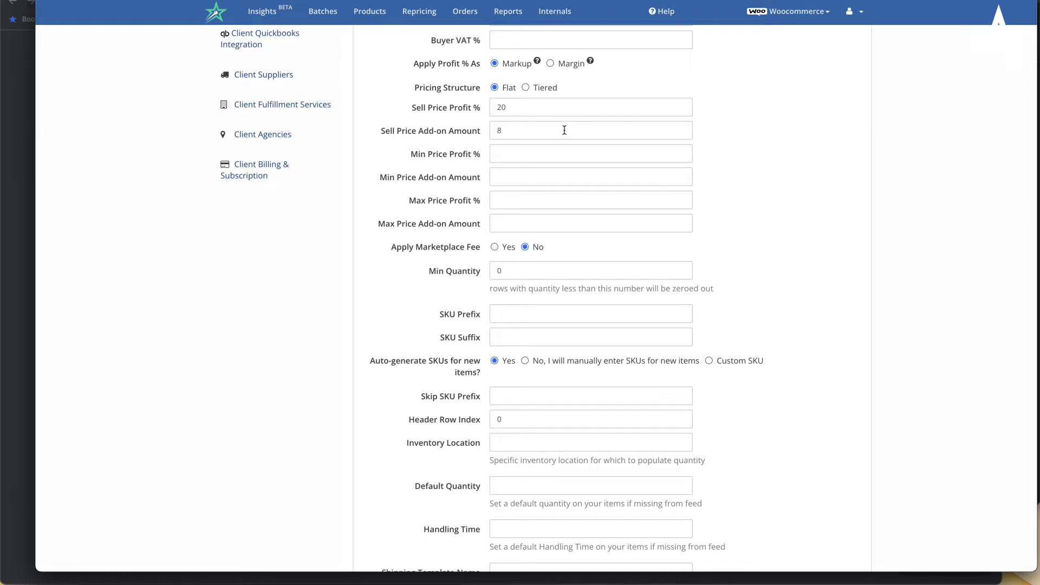
{"action": "left_click_drag", "start_coordinate": [410, 107], "coordinate": [507, 149]}
{"action": "left_click", "coordinate": [470, 171]}
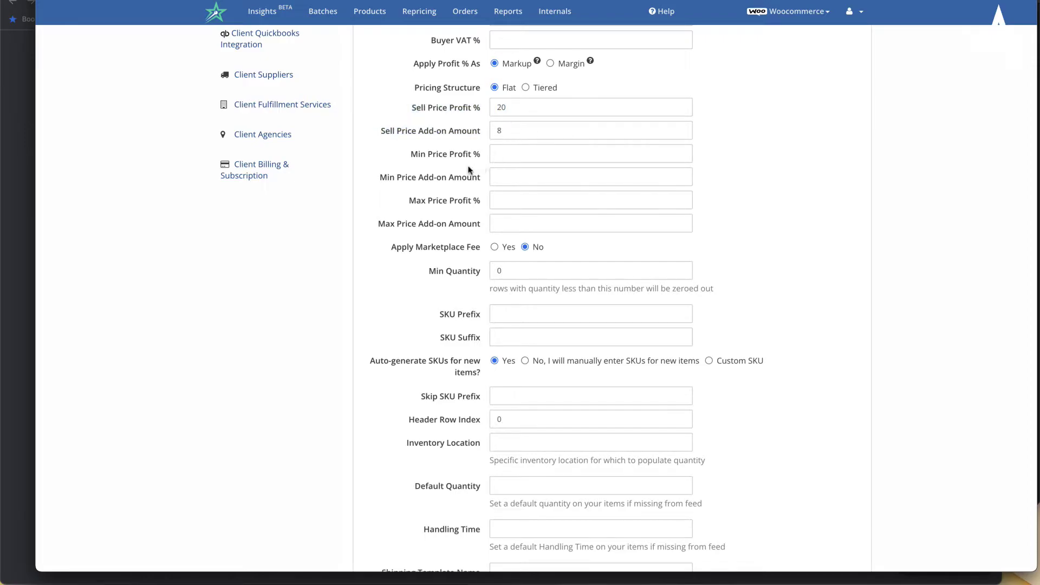
- Set Min Price Profit % to 10 and Min Price Add-on Amount to 8
{"action": "left_click", "coordinate": [527, 158]}
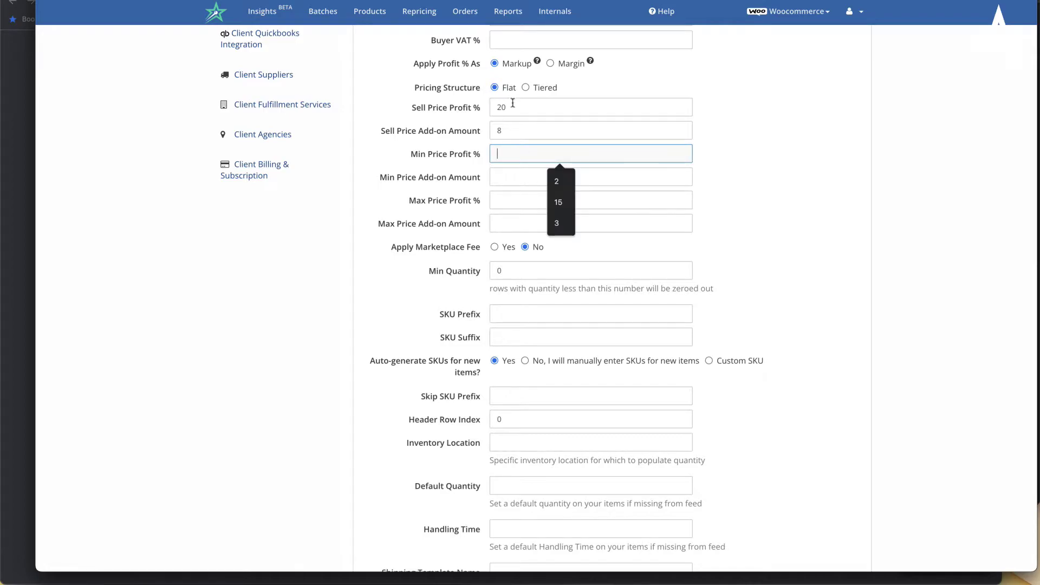
{"action": "left_click_drag", "start_coordinate": [518, 107], "coordinate": [482, 108]}
{"action": "left_click", "coordinate": [506, 154]}
{"action": "type", "text": "10"}
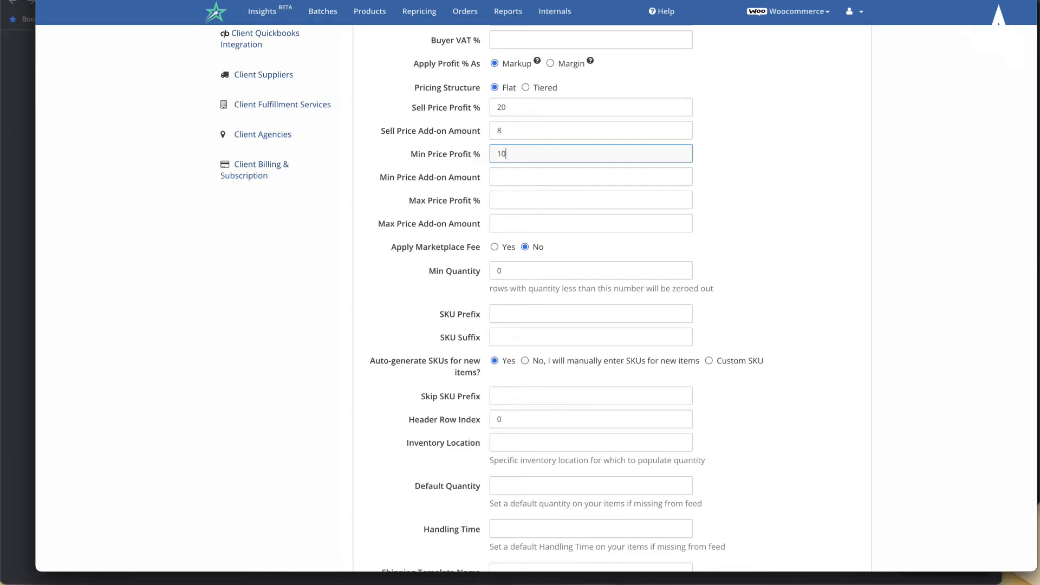
{"action": "left_click", "coordinate": [502, 182]}
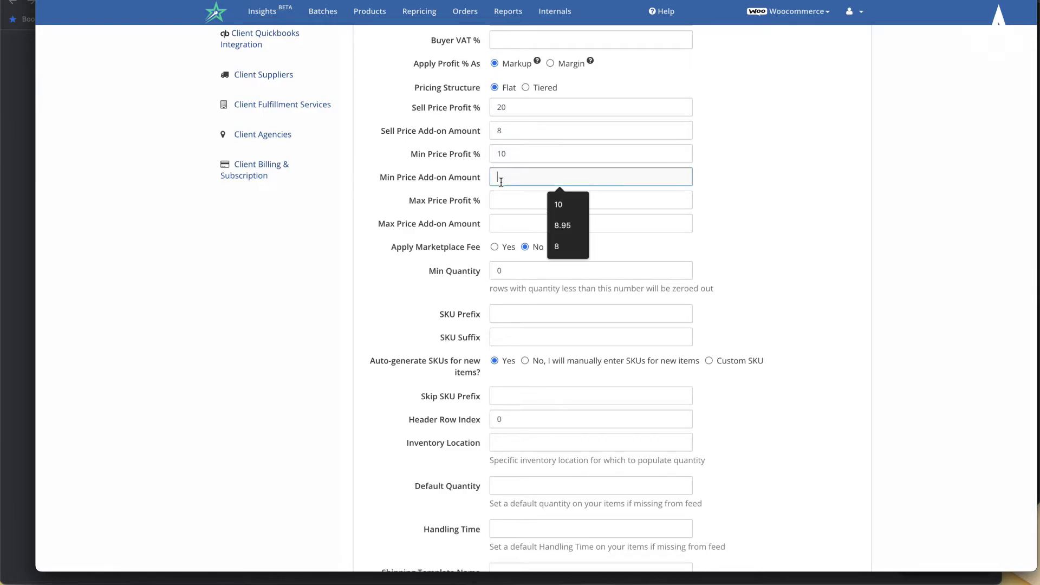
{"action": "type", "text": "8"}
- Set Max Price Profit % to 50 and Max Price Add-on Amount to 10
{"action": "left_click", "coordinate": [491, 196]}
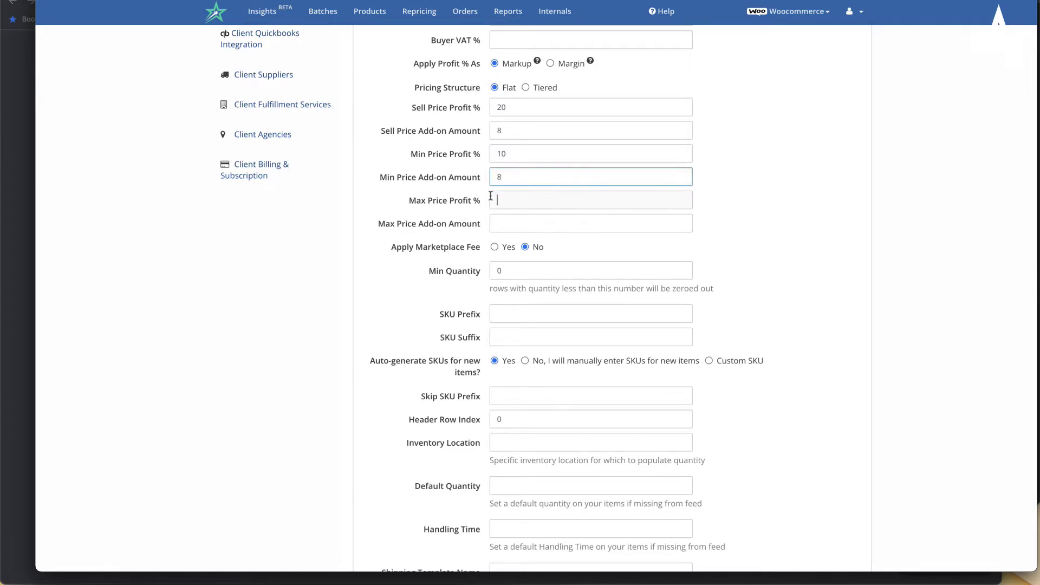
{"action": "type", "text": "50"}
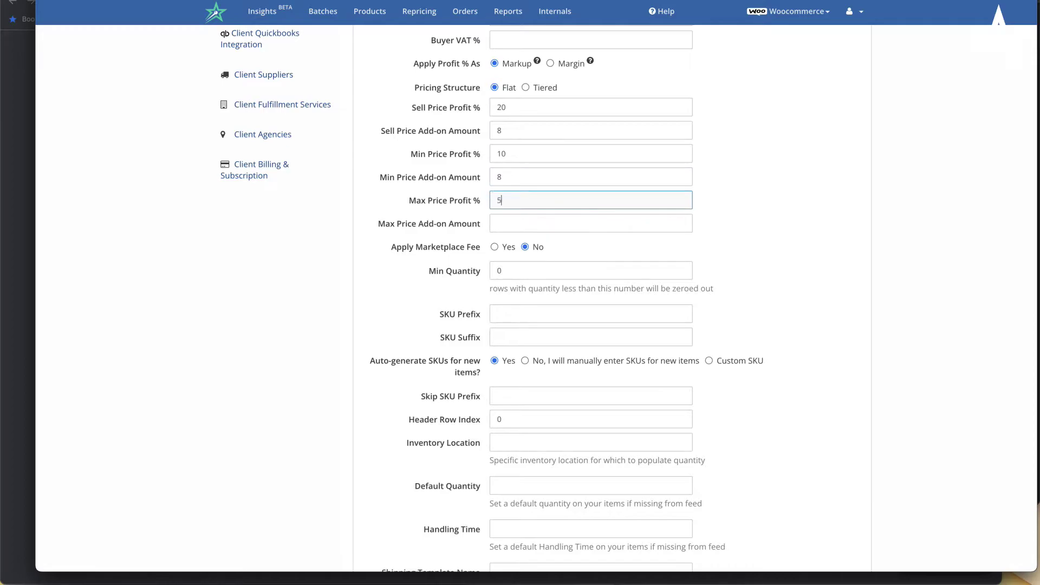
{"action": "left_click", "coordinate": [683, 215]}
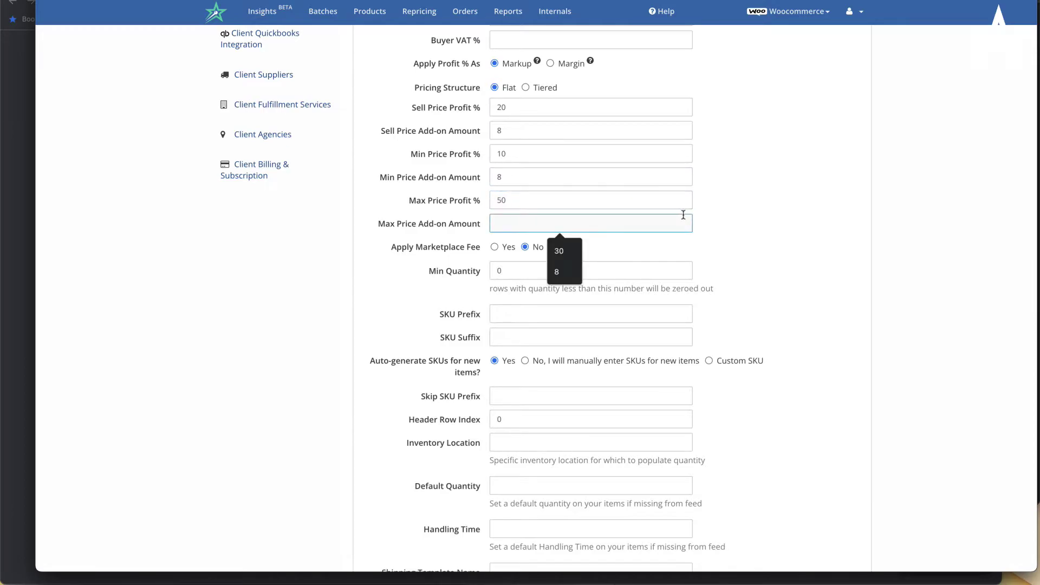
{"action": "left_click", "coordinate": [551, 205]}
{"action": "left_click", "coordinate": [540, 240]}
{"action": "left_click", "coordinate": [529, 228]}
{"action": "type", "text": "10"}
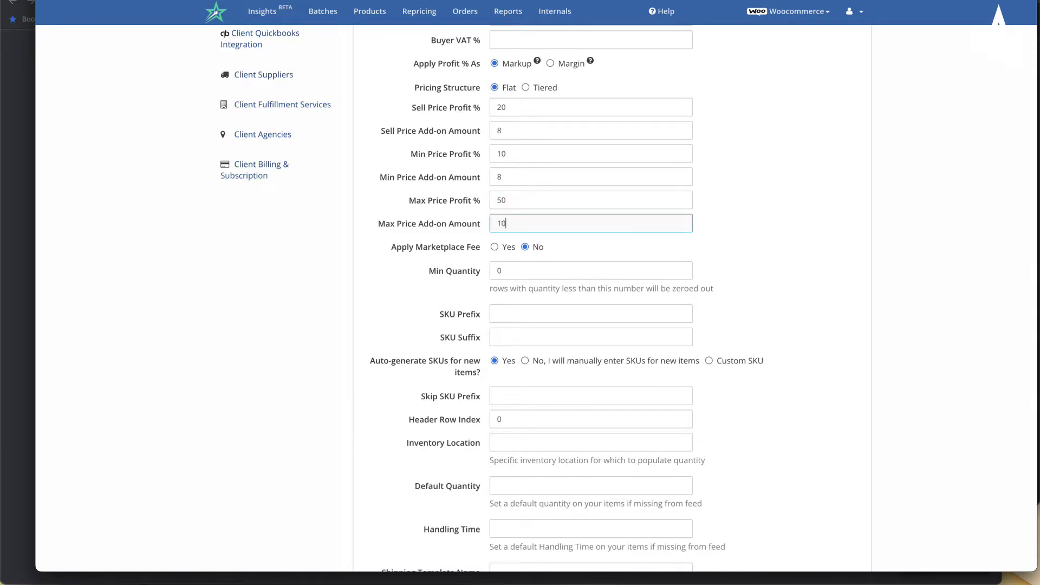
{"action": "left_click", "coordinate": [772, 198]}
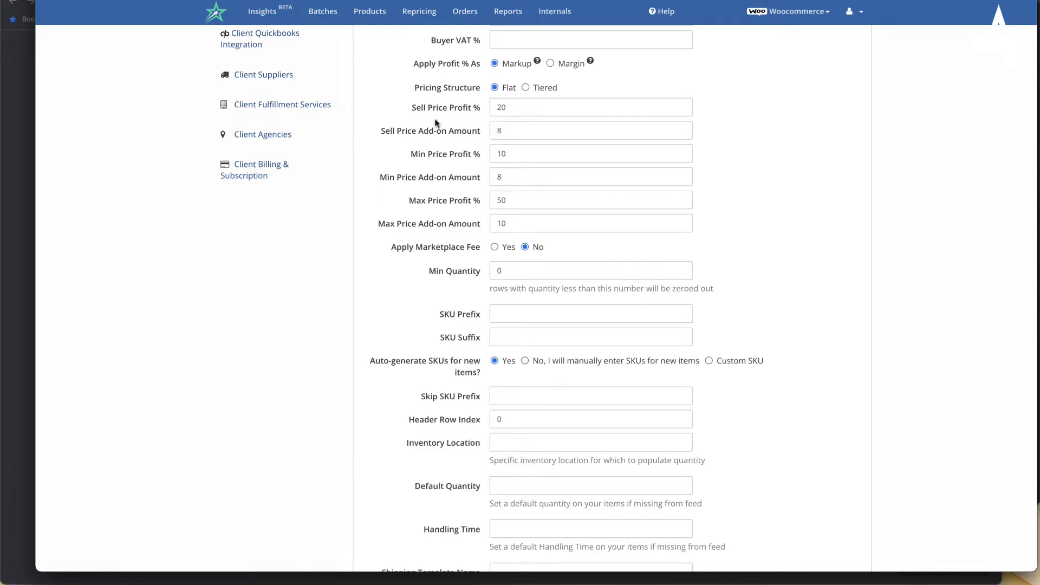
{"action": "left_click", "coordinate": [453, 109]}
{"action": "double_click", "coordinate": [515, 111]}
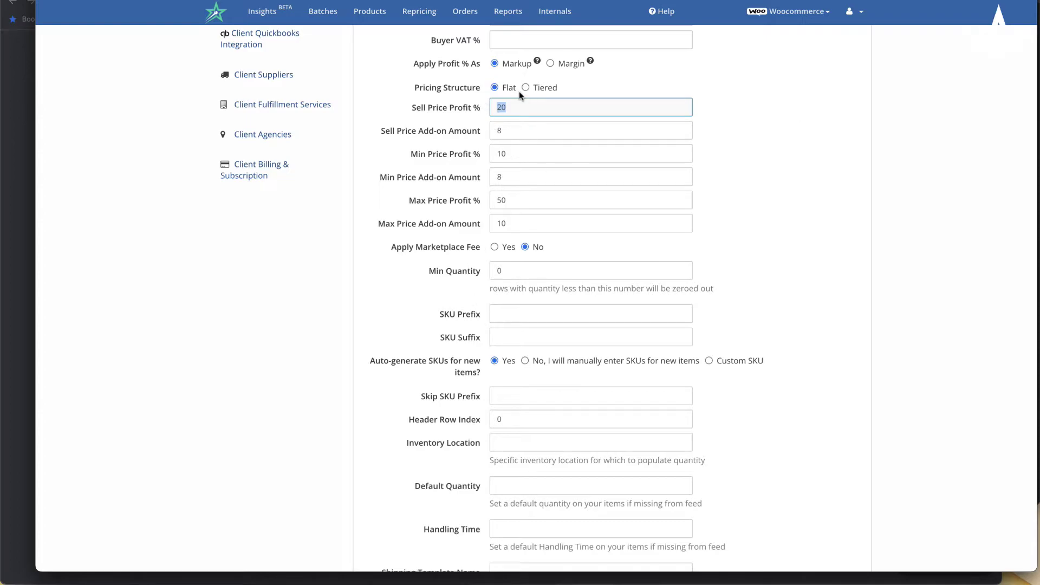
{"action": "left_click", "coordinate": [458, 155]}
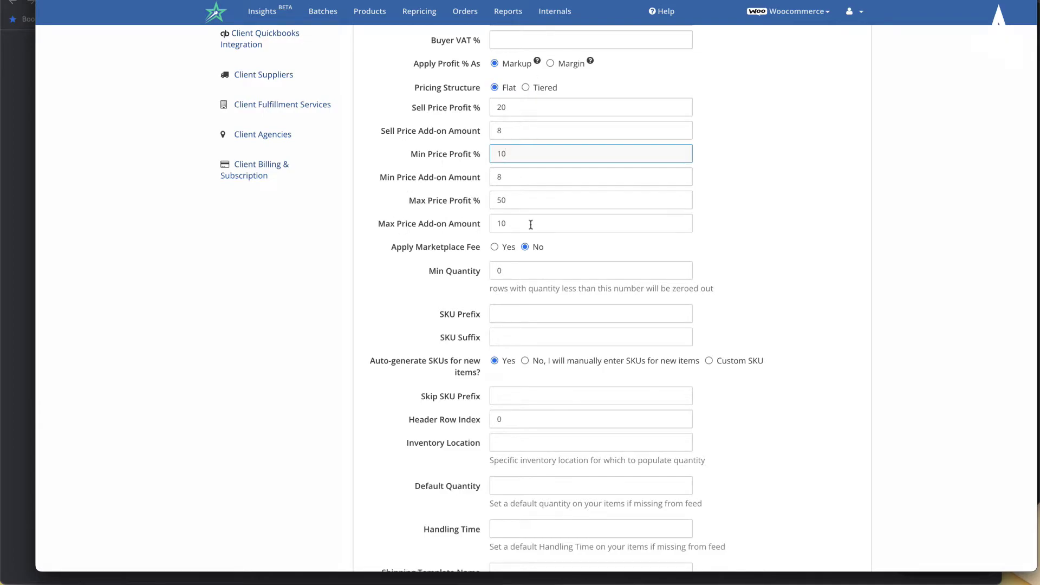
{"action": "left_click", "coordinate": [813, 172]}
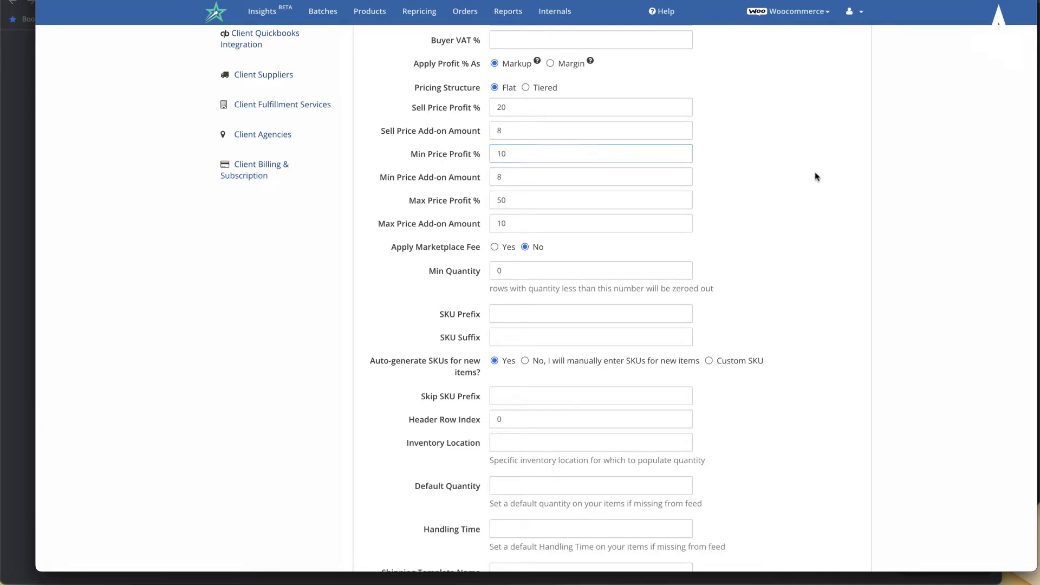
{"action": "left_click", "coordinate": [496, 248]}
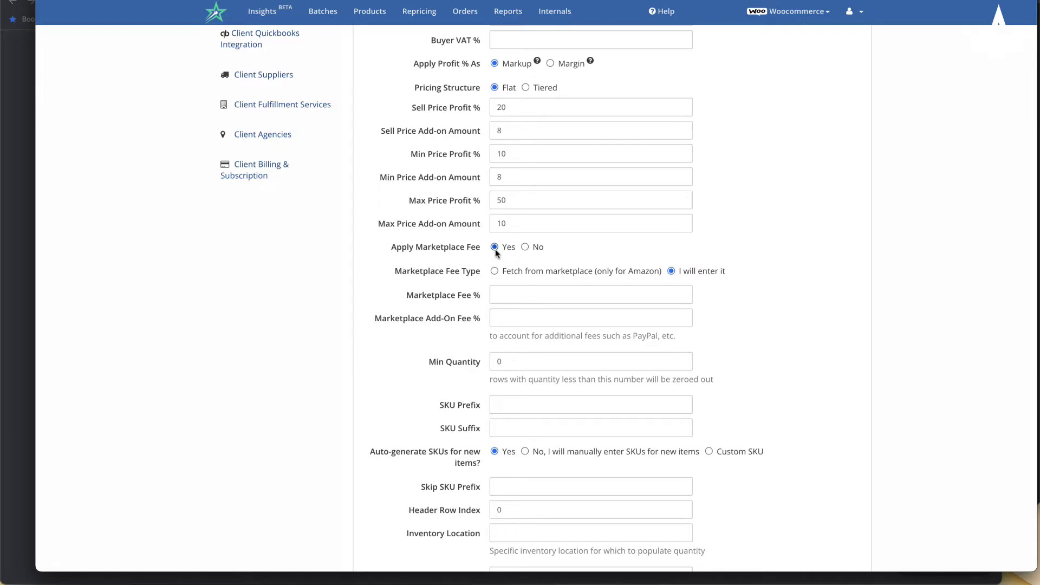
{"action": "left_click", "coordinate": [526, 248]}
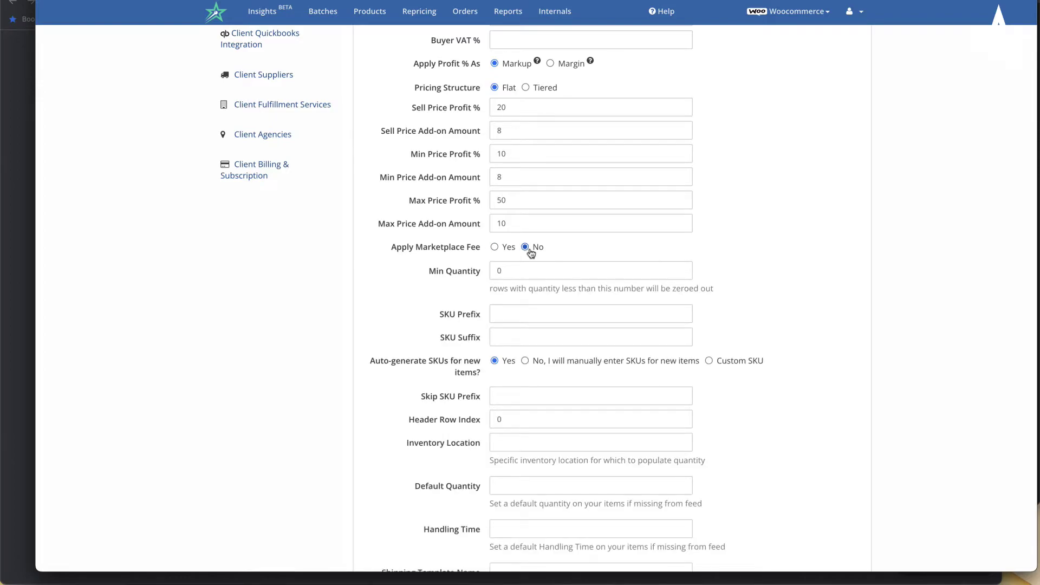
{"action": "scroll", "coordinate": [531, 252], "scroll_direction": "down", "scroll_amount": 3}
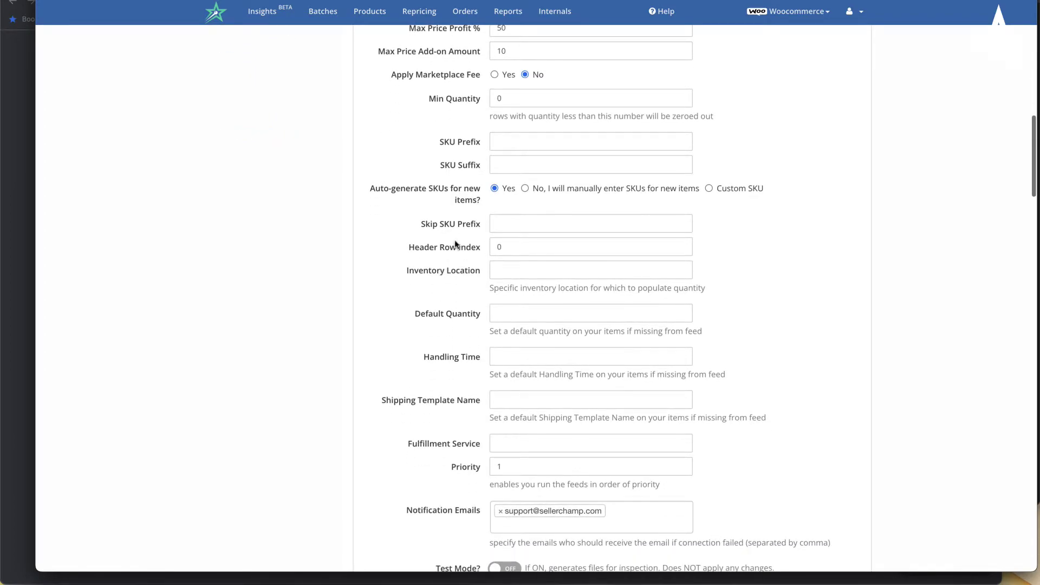
- Change Min Quantity from 0 to 3
{"action": "left_click", "coordinate": [529, 100]}
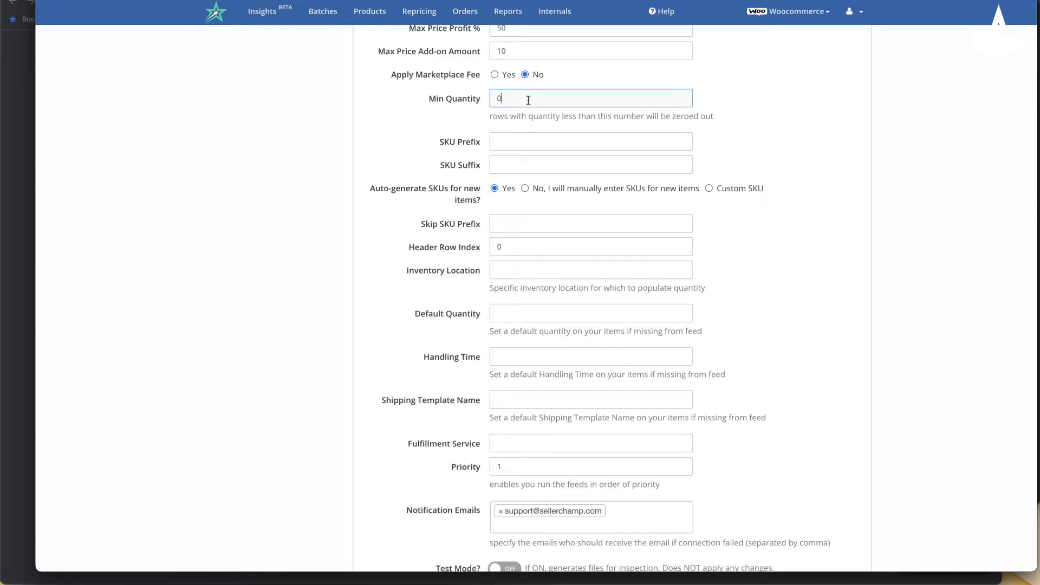
{"action": "key", "text": "BackSpace"}
{"action": "type", "text": "3"}
{"action": "left_click", "coordinate": [737, 76]}
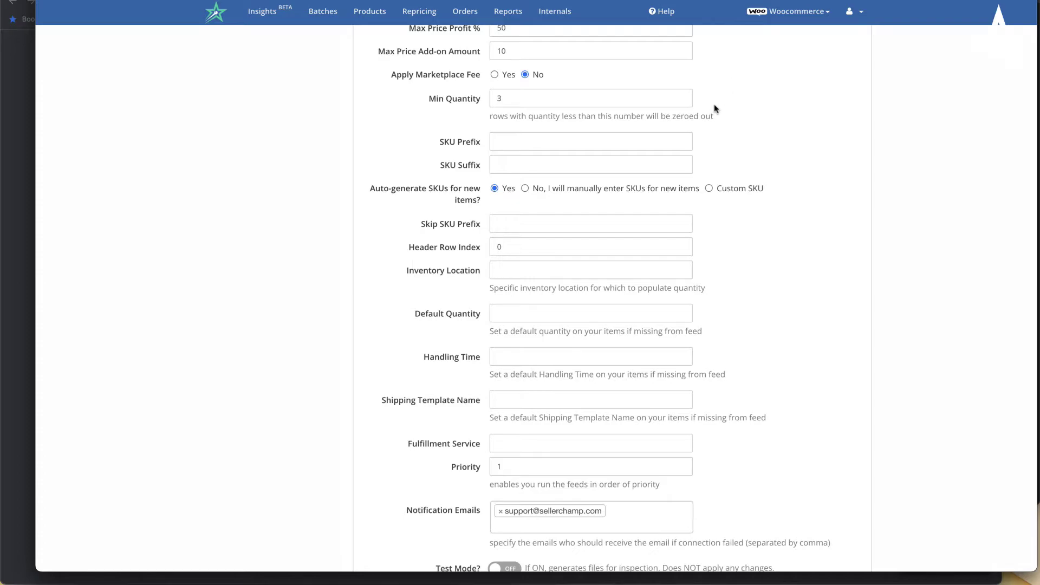
- Enter CWR- as the SKU Prefix, leaving the SKU Suffix empty
{"action": "left_click", "coordinate": [511, 140]}
{"action": "left_click", "coordinate": [451, 142]}
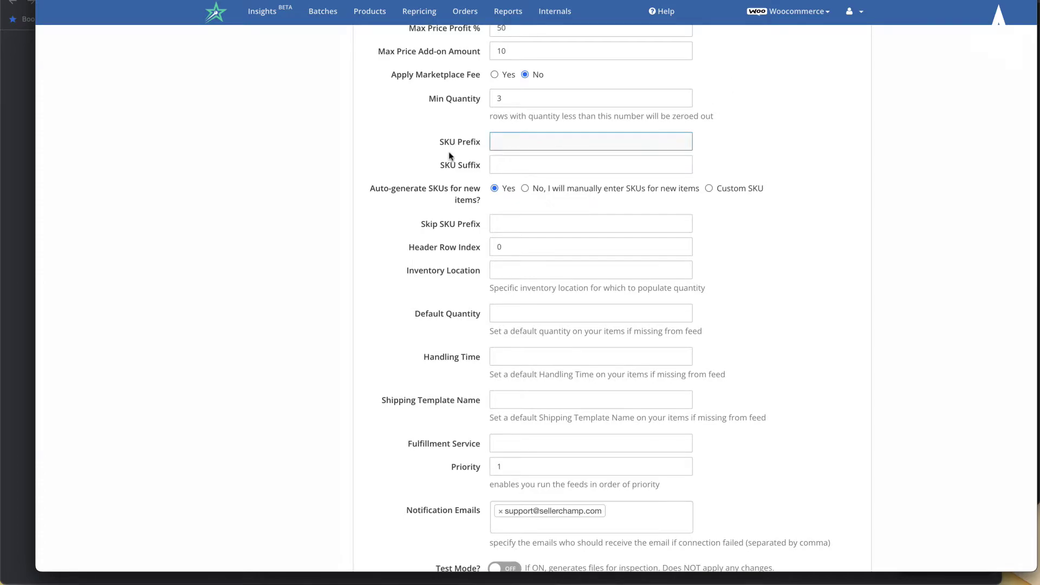
{"action": "scroll", "coordinate": [464, 133], "scroll_direction": "down", "scroll_amount": 1}
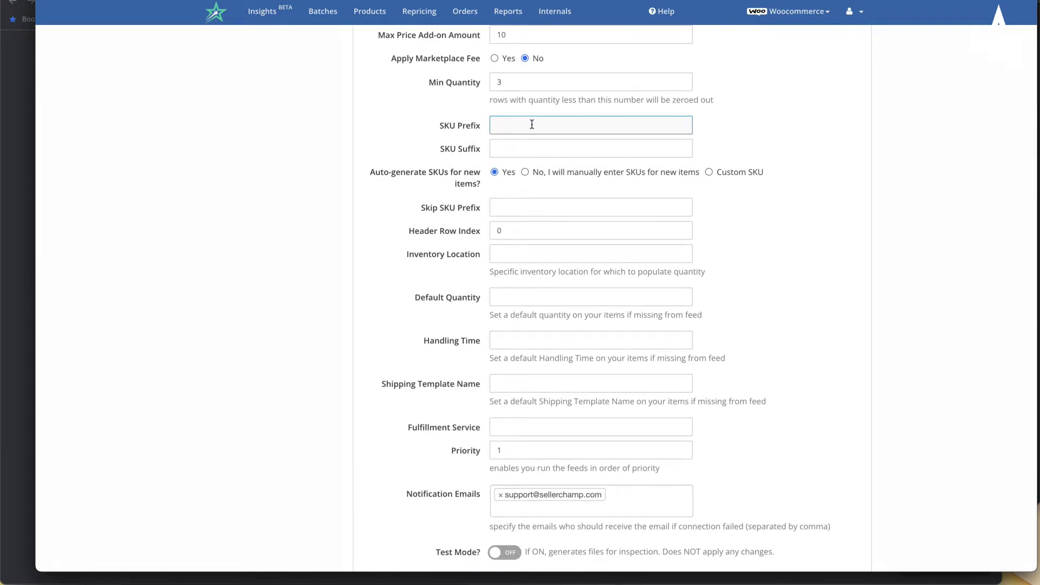
{"action": "type", "text": "CWR-"}
{"action": "key", "text": "Tab"}
{"action": "left_click_drag", "start_coordinate": [565, 124], "coordinate": [435, 114]}
{"action": "left_click", "coordinate": [435, 149]}
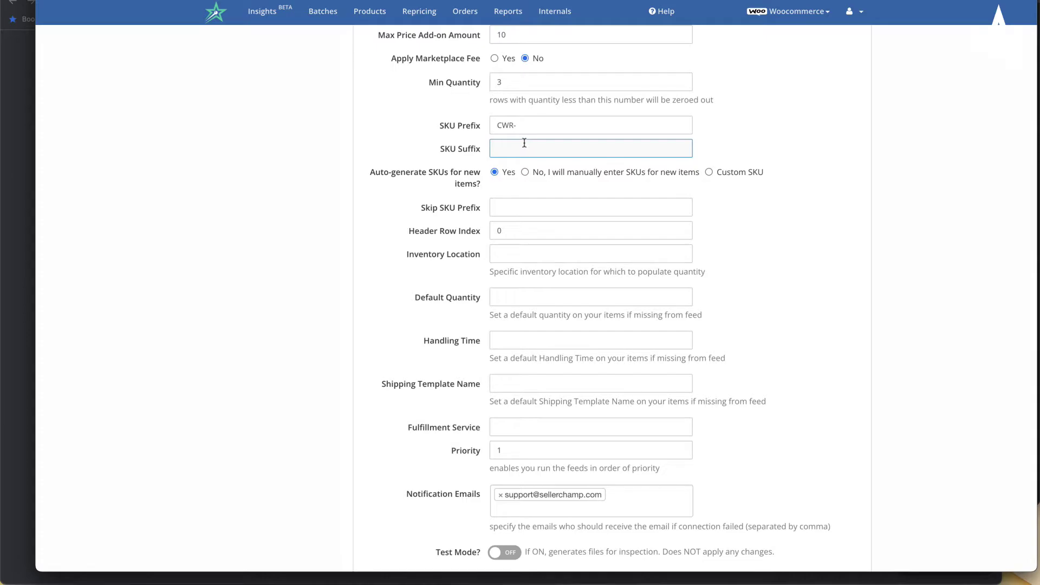
{"action": "scroll", "coordinate": [432, 184], "scroll_direction": "down", "scroll_amount": 1}
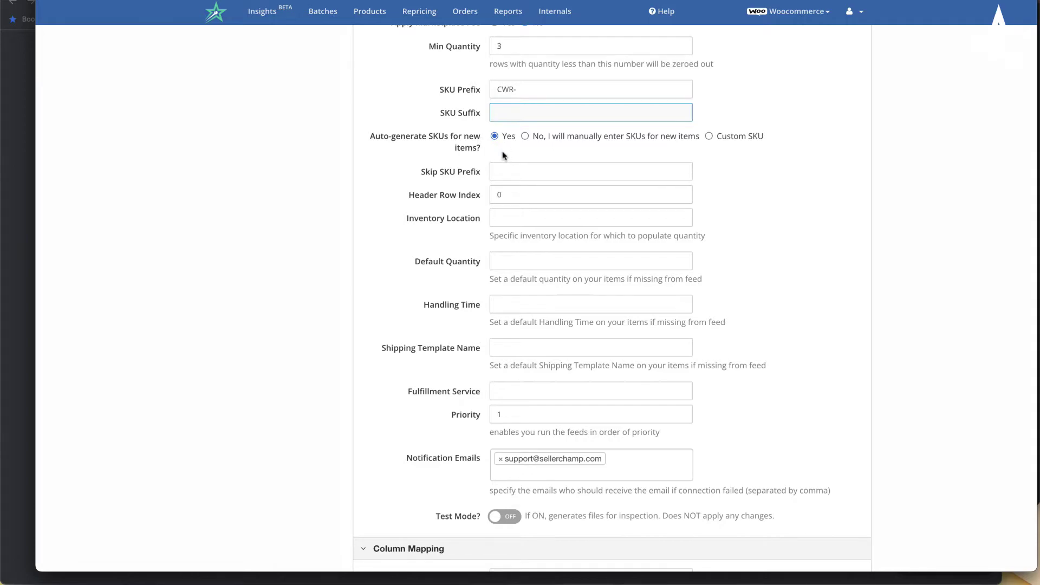
{"action": "scroll", "coordinate": [443, 217], "scroll_direction": "down", "scroll_amount": 1}
{"action": "scroll", "coordinate": [443, 216], "scroll_direction": "down", "scroll_amount": 2}
{"action": "left_click", "coordinate": [527, 68]}
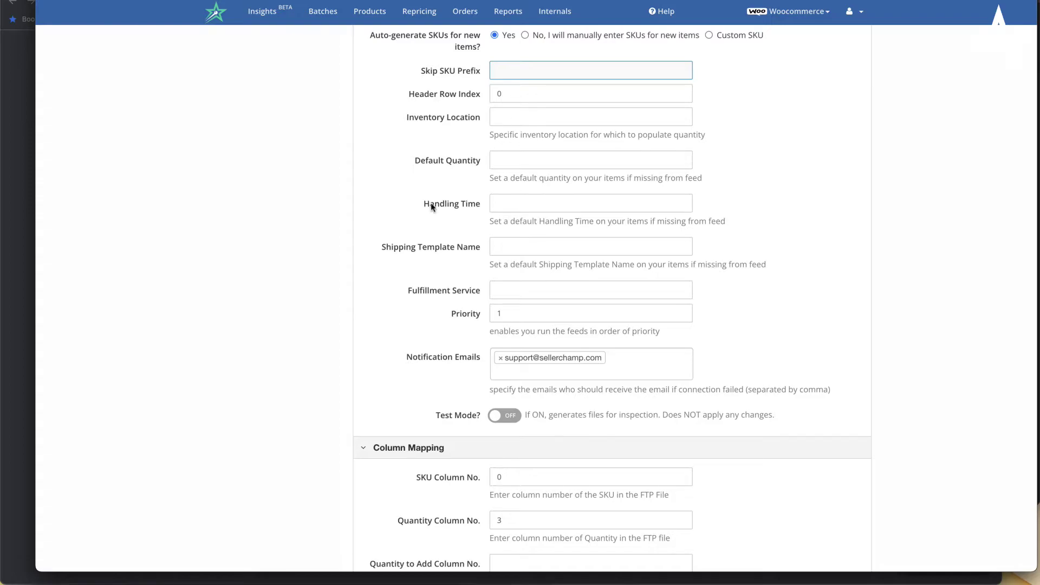
{"action": "scroll", "coordinate": [431, 205], "scroll_direction": "down", "scroll_amount": 1}
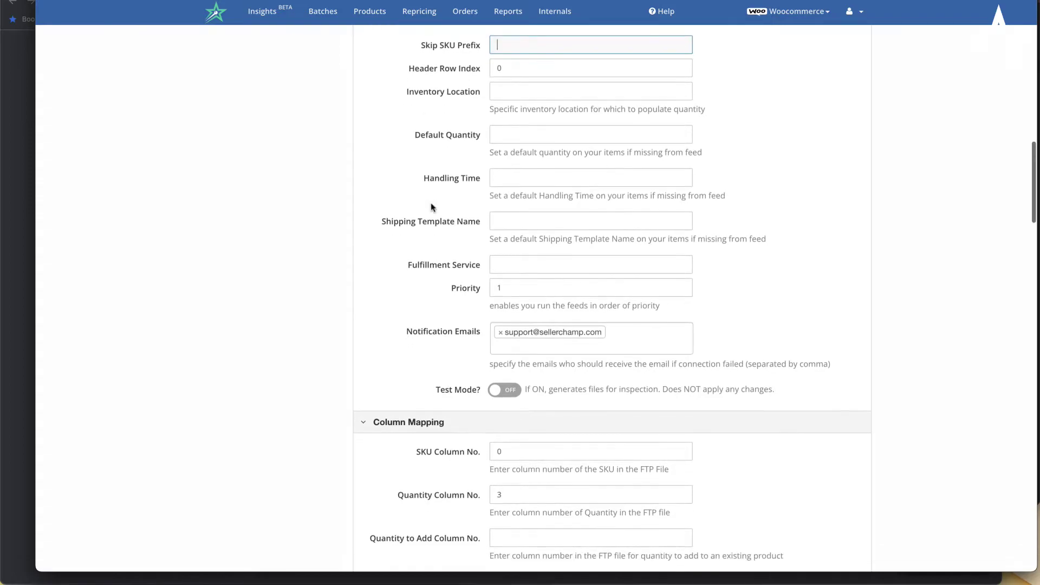
{"action": "left_click", "coordinate": [517, 75]}
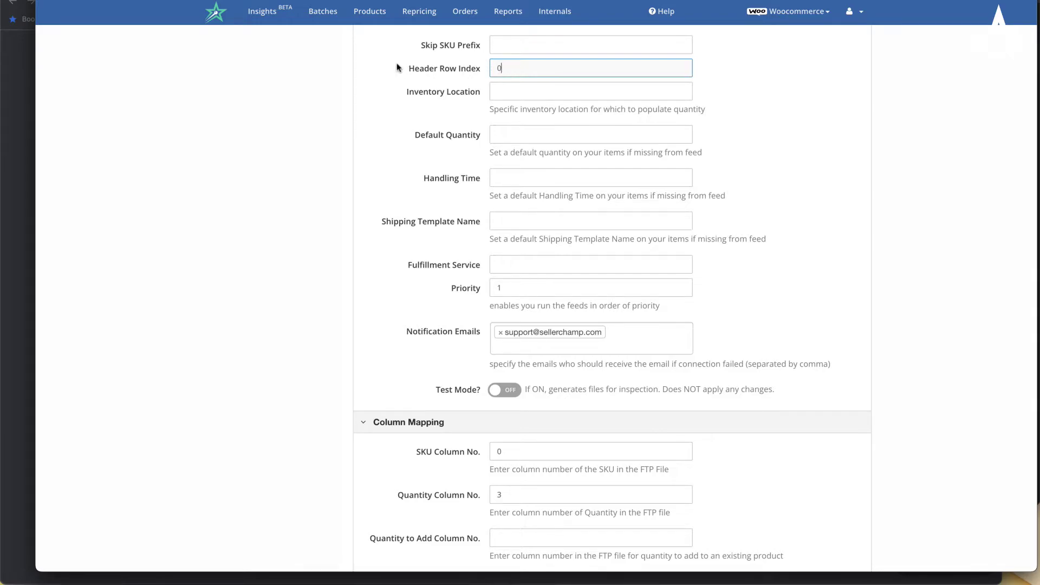
{"action": "scroll", "coordinate": [444, 133], "scroll_direction": "down", "scroll_amount": 1}
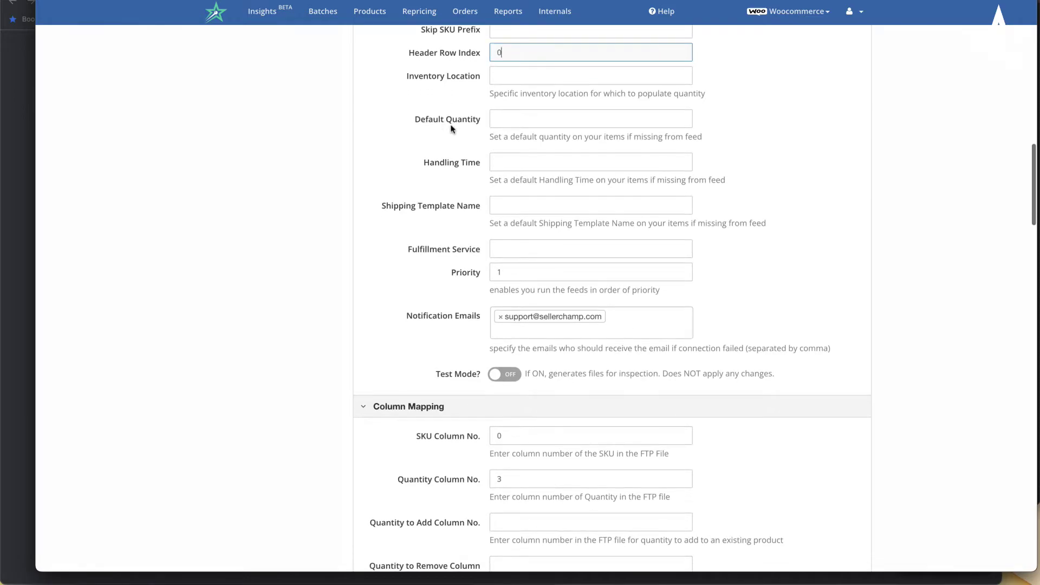
{"action": "left_click", "coordinate": [519, 78]}
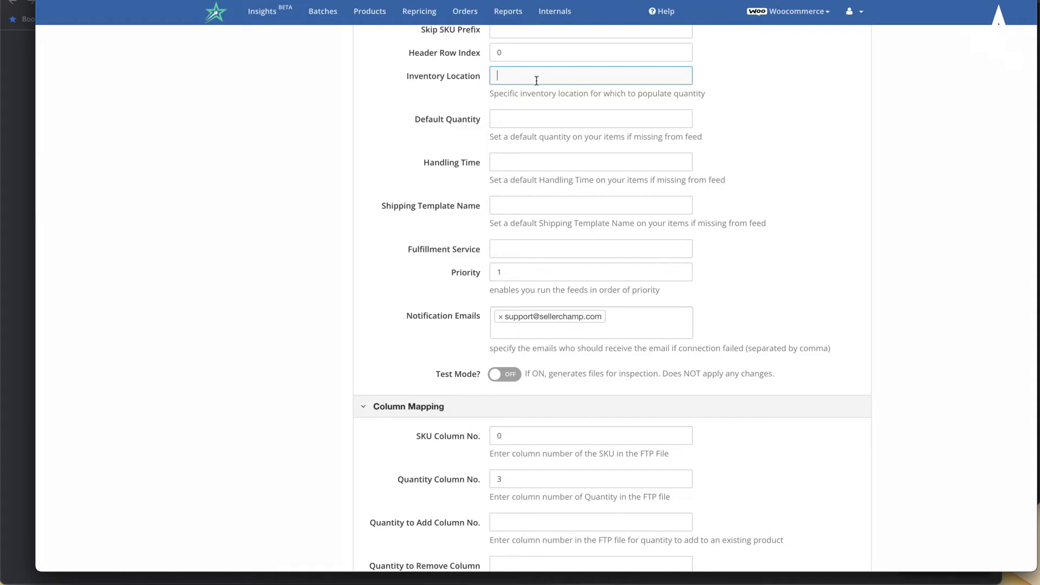
{"action": "scroll", "coordinate": [536, 80], "scroll_direction": "down", "scroll_amount": 2}
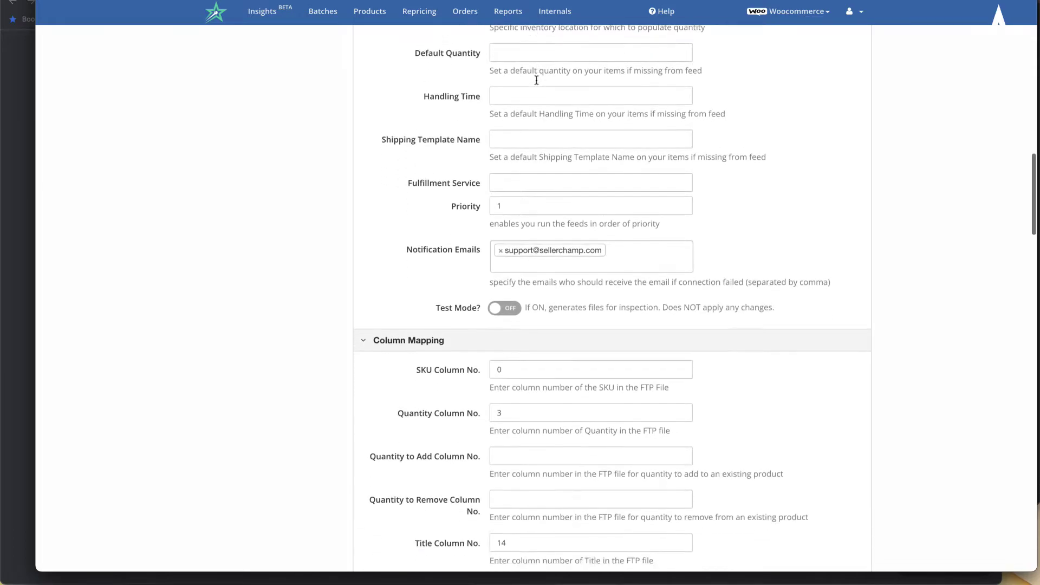
{"action": "left_click", "coordinate": [512, 39]}
{"action": "scroll", "coordinate": [510, 45], "scroll_direction": "up", "scroll_amount": 1}
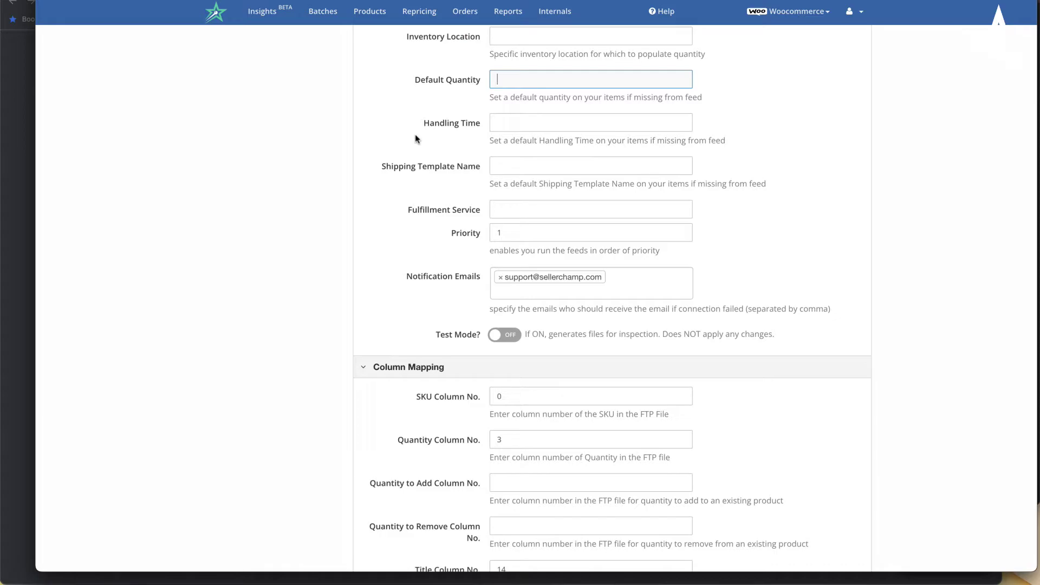
{"action": "type", "text": "5"}
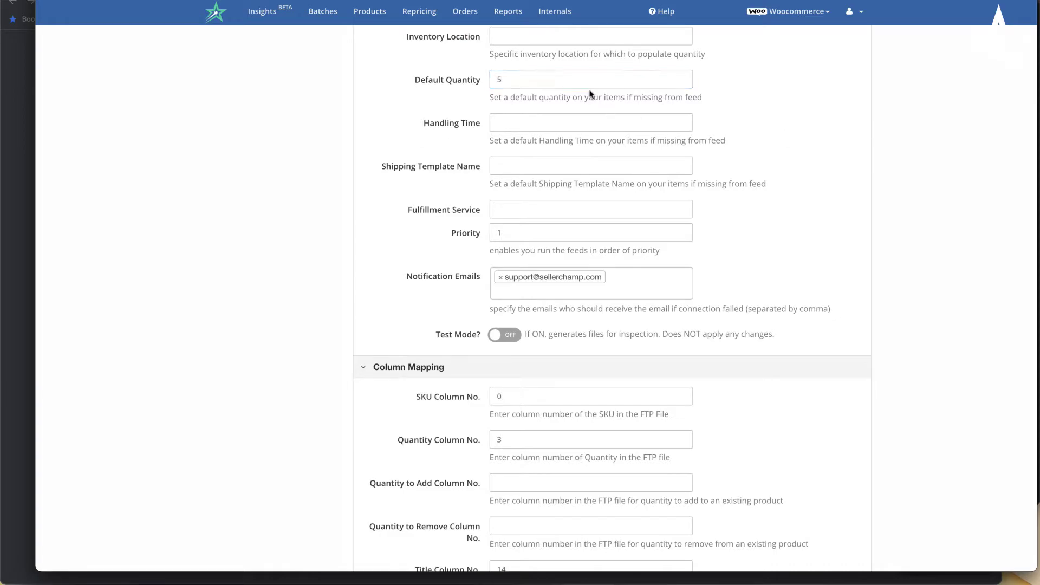
{"action": "left_click", "coordinate": [577, 127]}
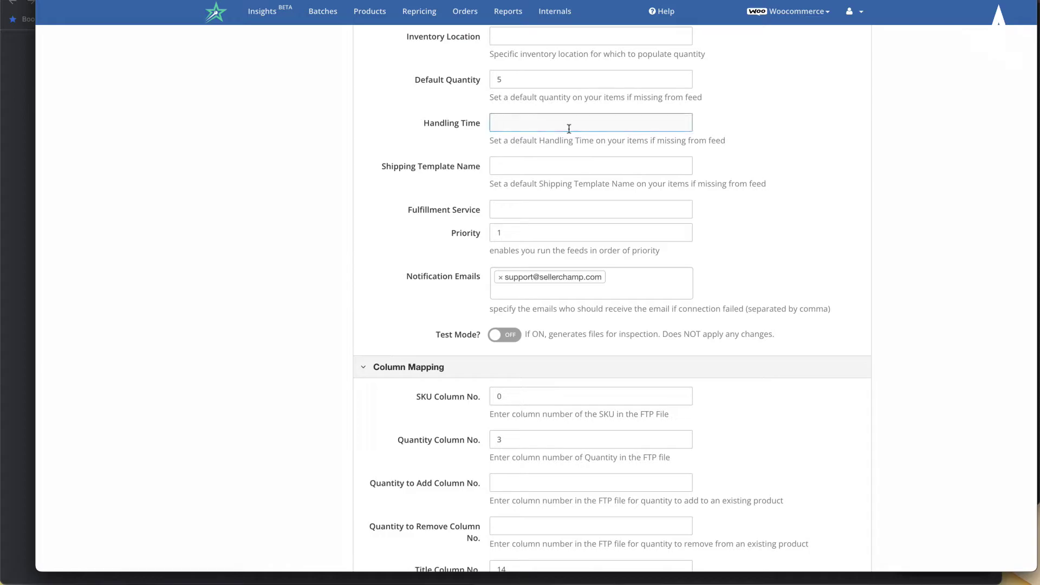
{"action": "left_click", "coordinate": [562, 168]}
{"action": "scroll", "coordinate": [562, 169], "scroll_direction": "down", "scroll_amount": 1}
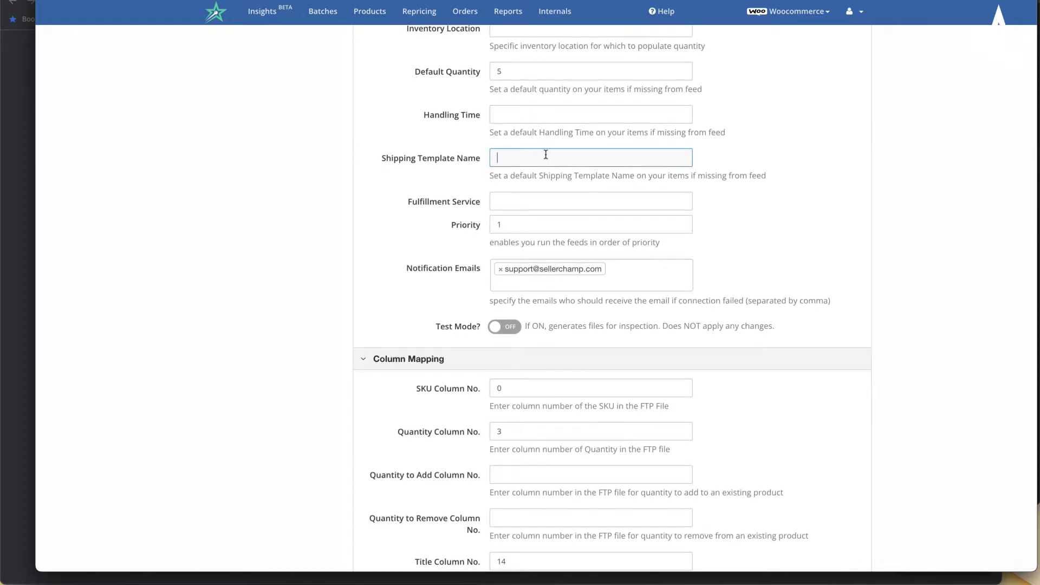
{"action": "scroll", "coordinate": [546, 155], "scroll_direction": "down", "scroll_amount": 1}
{"action": "left_click", "coordinate": [528, 171]}
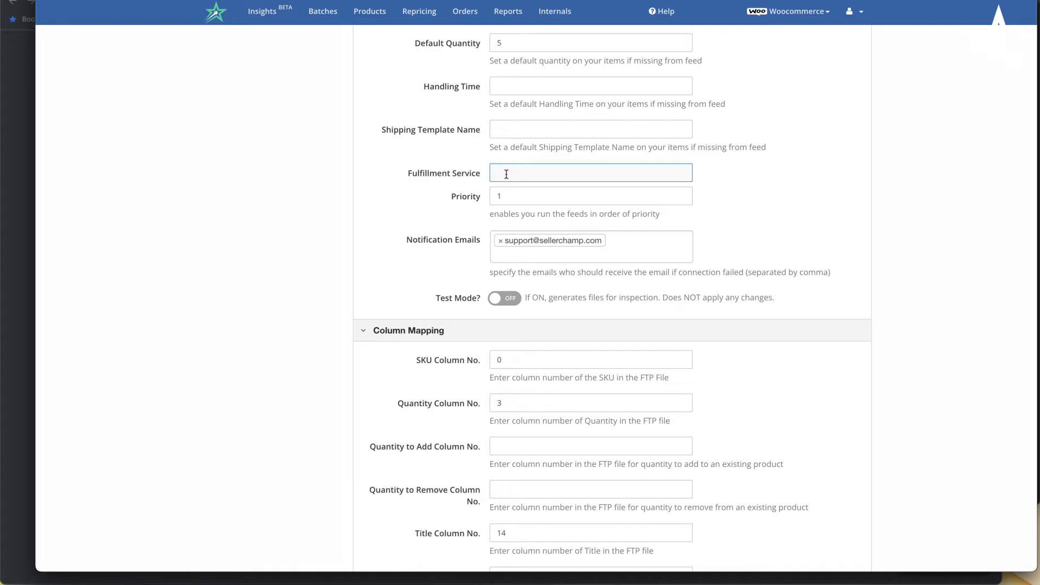
{"action": "scroll", "coordinate": [438, 246], "scroll_direction": "down", "scroll_amount": 1}
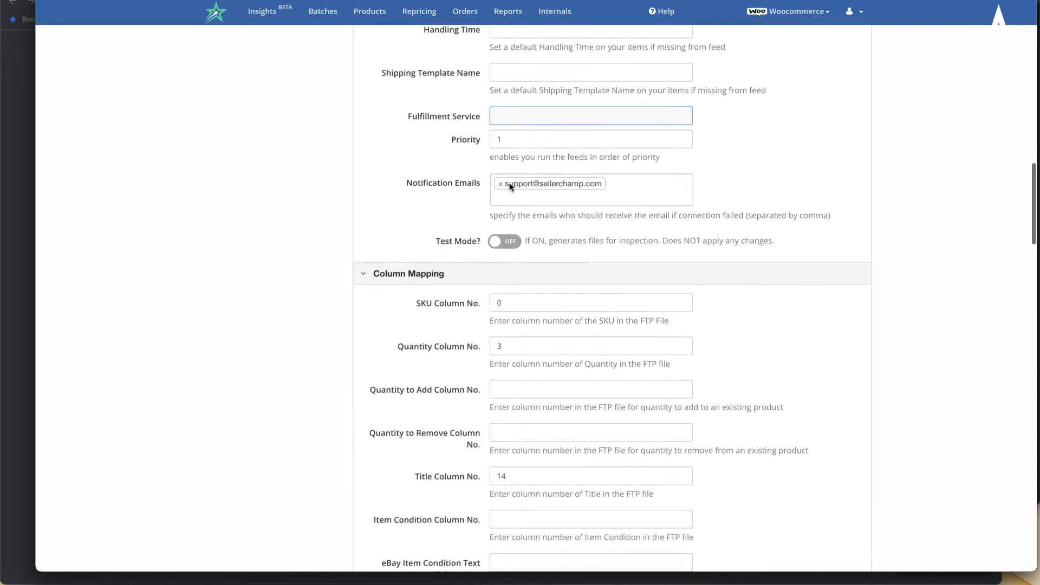
{"action": "left_click", "coordinate": [524, 141]}
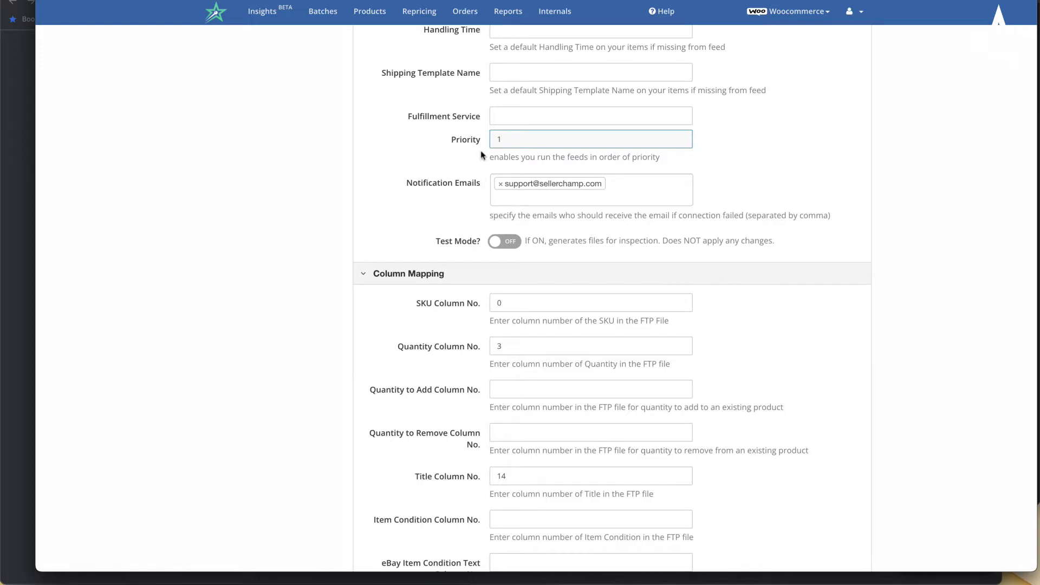
{"action": "left_click", "coordinate": [640, 199]}
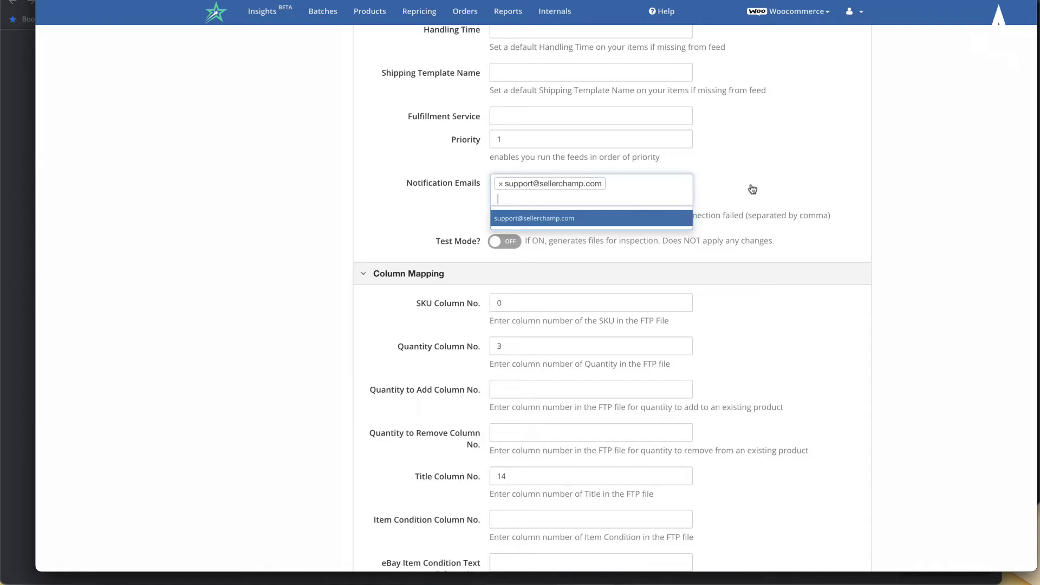
{"action": "left_click", "coordinate": [757, 159]}
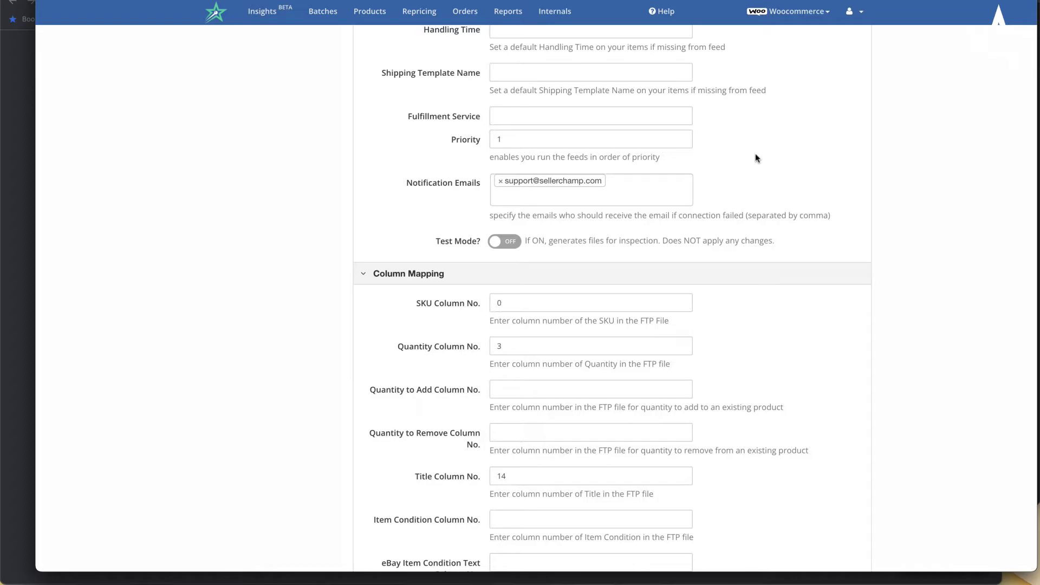
{"action": "scroll", "coordinate": [705, 174], "scroll_direction": "down", "scroll_amount": 1}
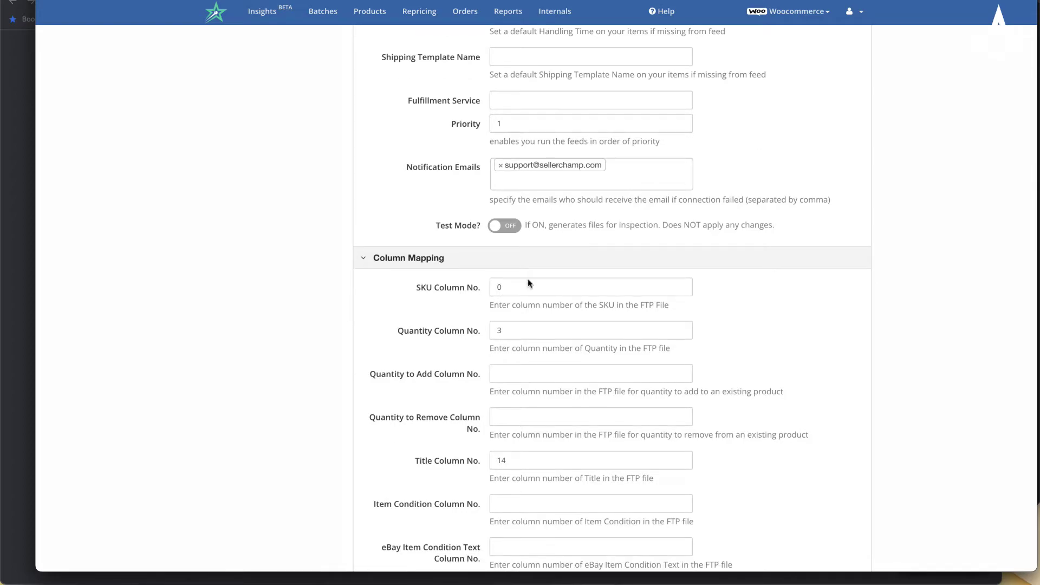
- Turn Test Mode on for the CWR feed
{"action": "left_click", "coordinate": [510, 233]}
{"action": "scroll", "coordinate": [466, 311], "scroll_direction": "down", "scroll_amount": 3}
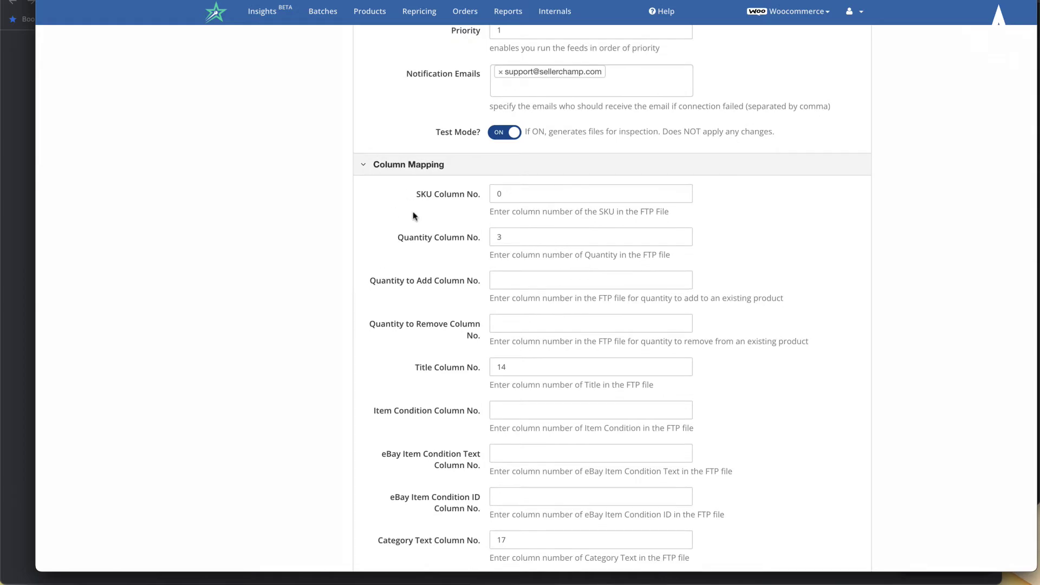
{"action": "scroll", "coordinate": [408, 205], "scroll_direction": "down", "scroll_amount": 3}
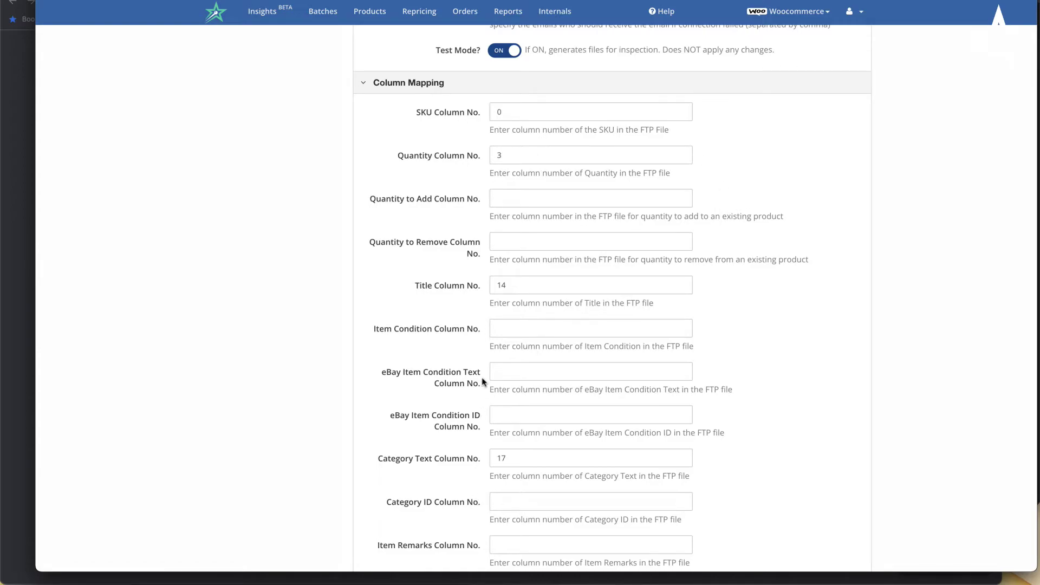
- Set the SKU column to 0 and check the Quantity (3) and Title (14) columns
{"action": "left_click", "coordinate": [511, 107]}
{"action": "type", "text": "0"}
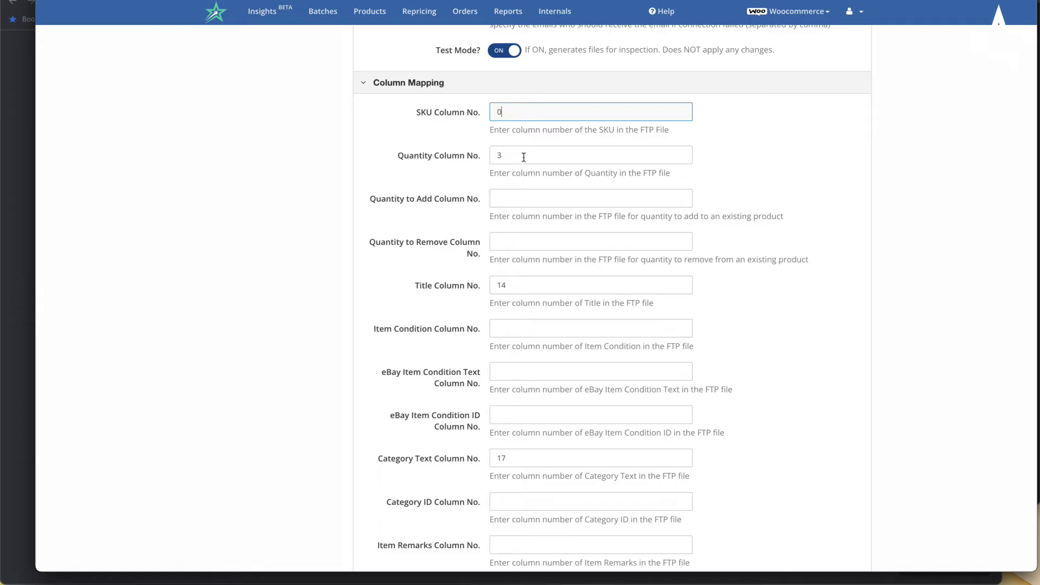
{"action": "scroll", "coordinate": [523, 157], "scroll_direction": "up", "scroll_amount": 5}
{"action": "scroll", "coordinate": [523, 157], "scroll_direction": "down", "scroll_amount": 5}
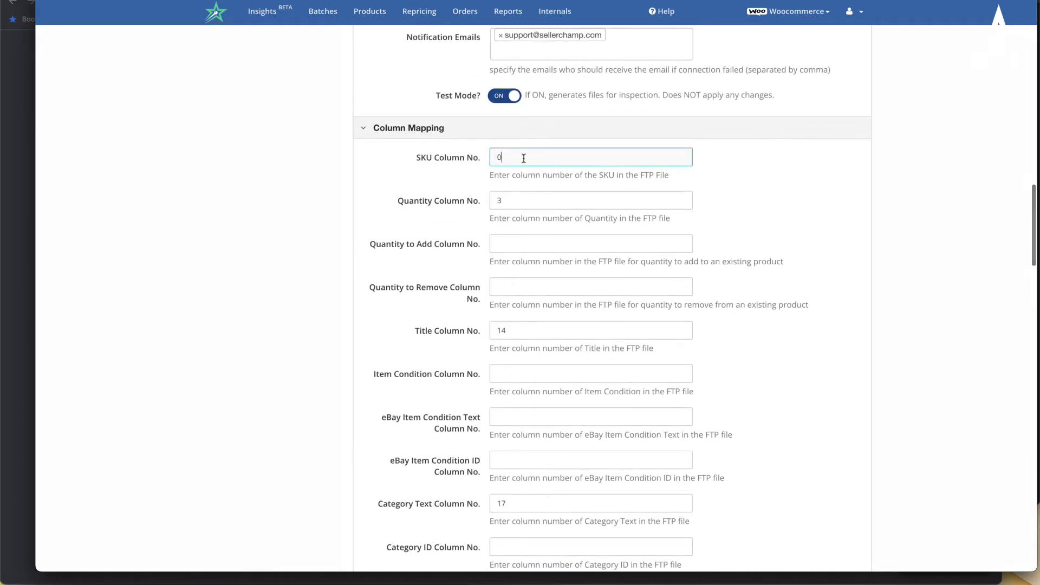
{"action": "scroll", "coordinate": [524, 157], "scroll_direction": "down", "scroll_amount": 1}
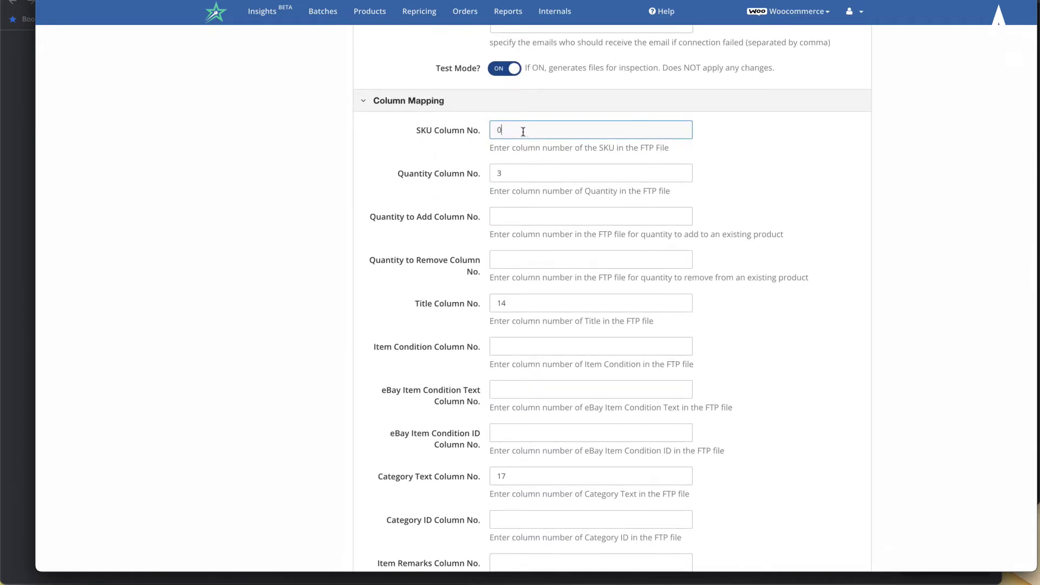
{"action": "left_click", "coordinate": [536, 169]}
{"action": "scroll", "coordinate": [536, 169], "scroll_direction": "down", "scroll_amount": 4}
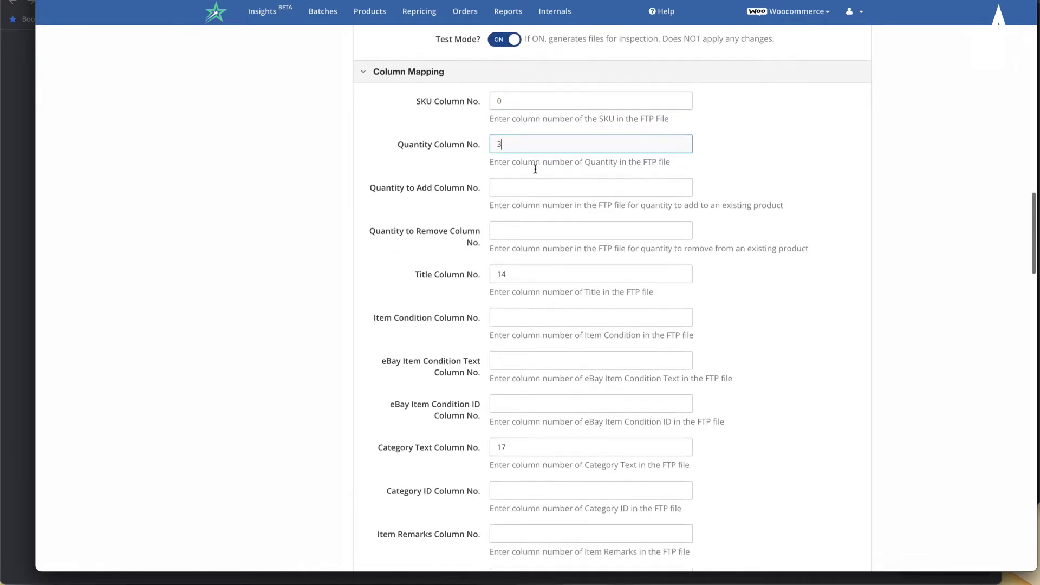
{"action": "left_click", "coordinate": [530, 185]}
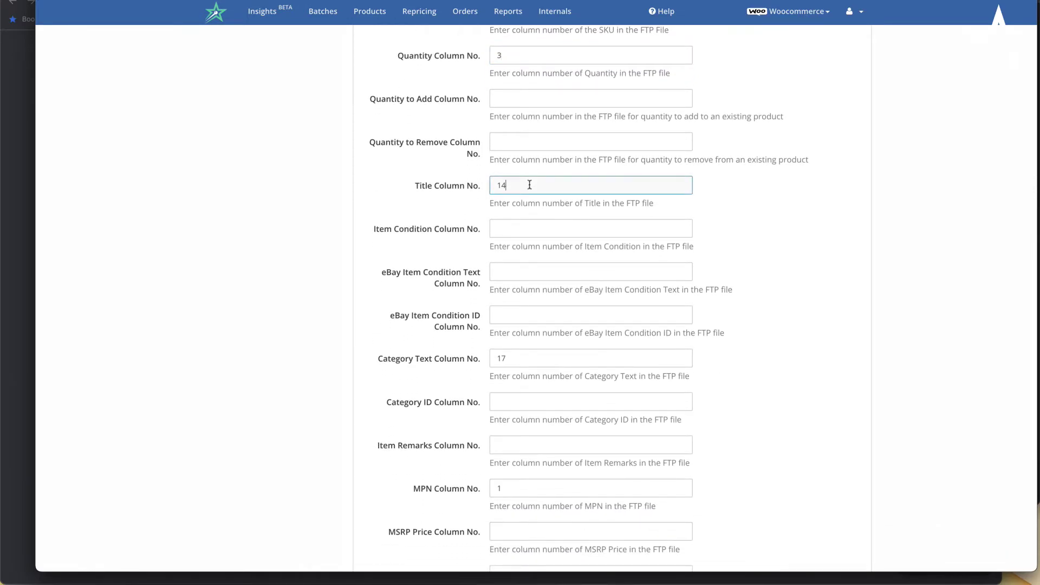
{"action": "scroll", "coordinate": [530, 185], "scroll_direction": "down", "scroll_amount": 2}
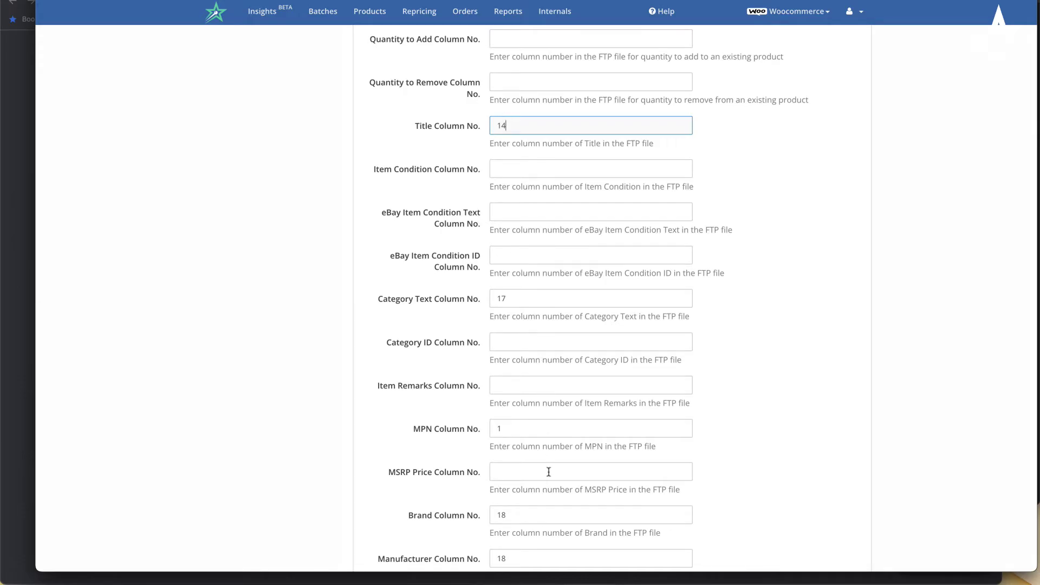
{"action": "scroll", "coordinate": [549, 472], "scroll_direction": "up", "scroll_amount": 20}
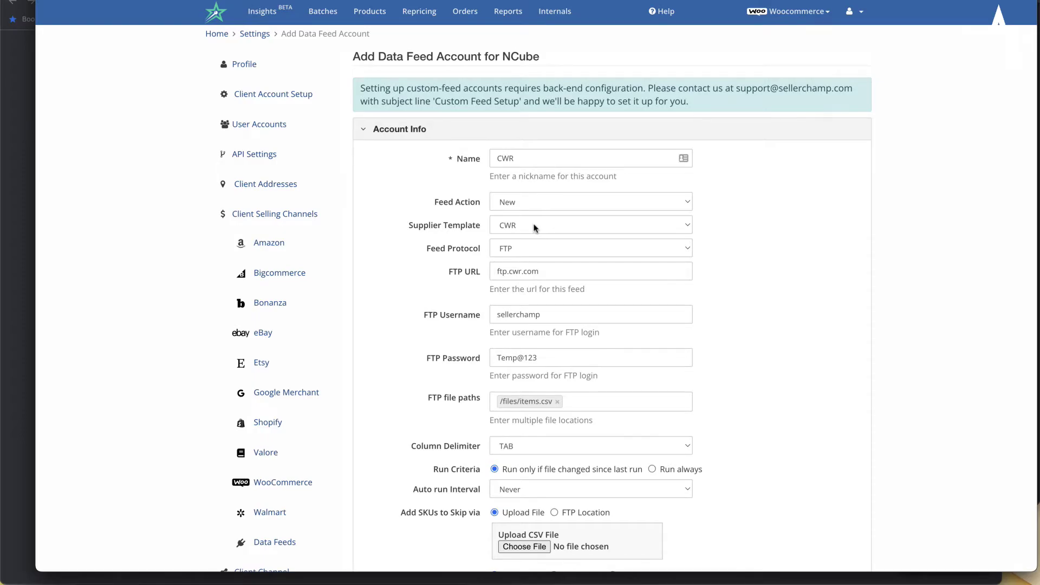
{"action": "scroll", "coordinate": [534, 227], "scroll_direction": "down", "scroll_amount": 7}
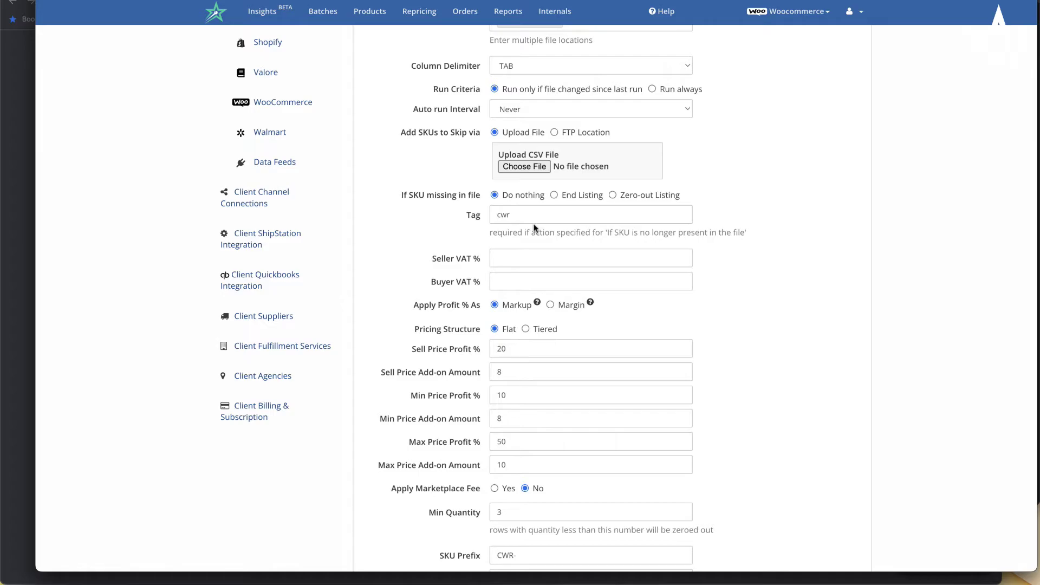
{"action": "scroll", "coordinate": [534, 228], "scroll_direction": "down", "scroll_amount": 18}
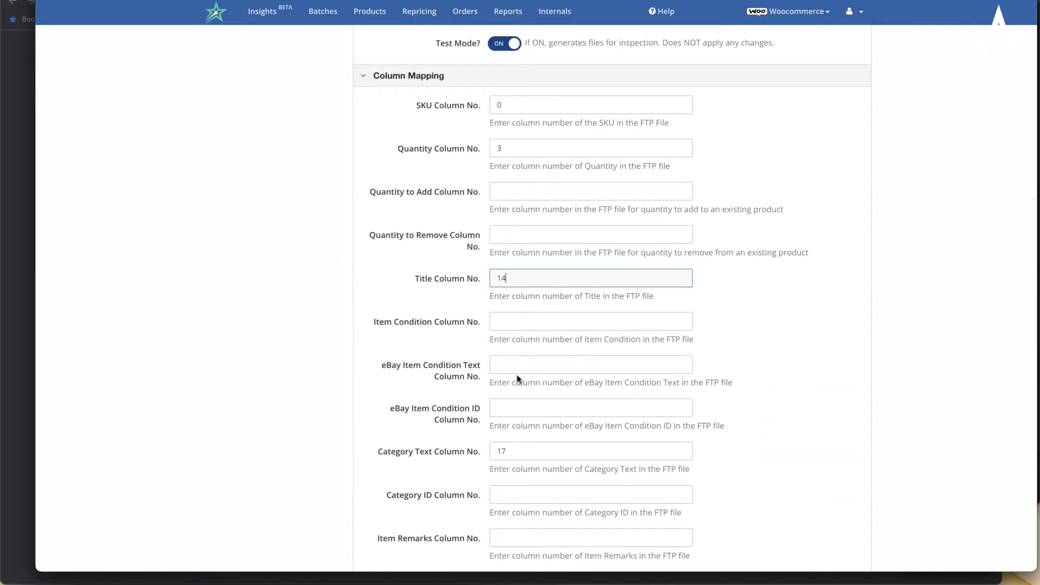
{"action": "scroll", "coordinate": [518, 381], "scroll_direction": "down", "scroll_amount": 10}
{"action": "scroll", "coordinate": [517, 375], "scroll_direction": "down", "scroll_amount": 4}
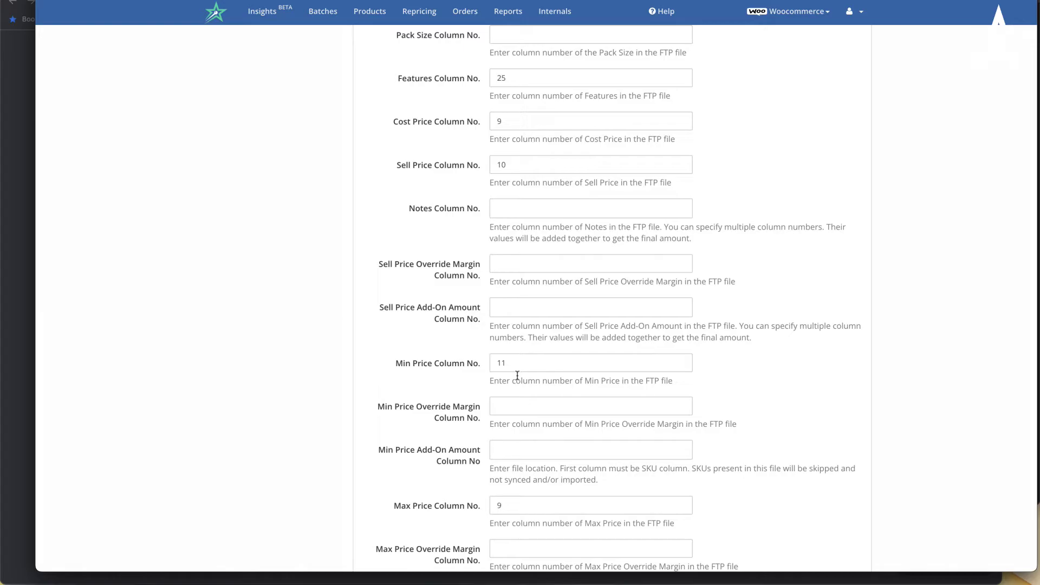
{"action": "scroll", "coordinate": [516, 427], "scroll_direction": "down", "scroll_amount": 10}
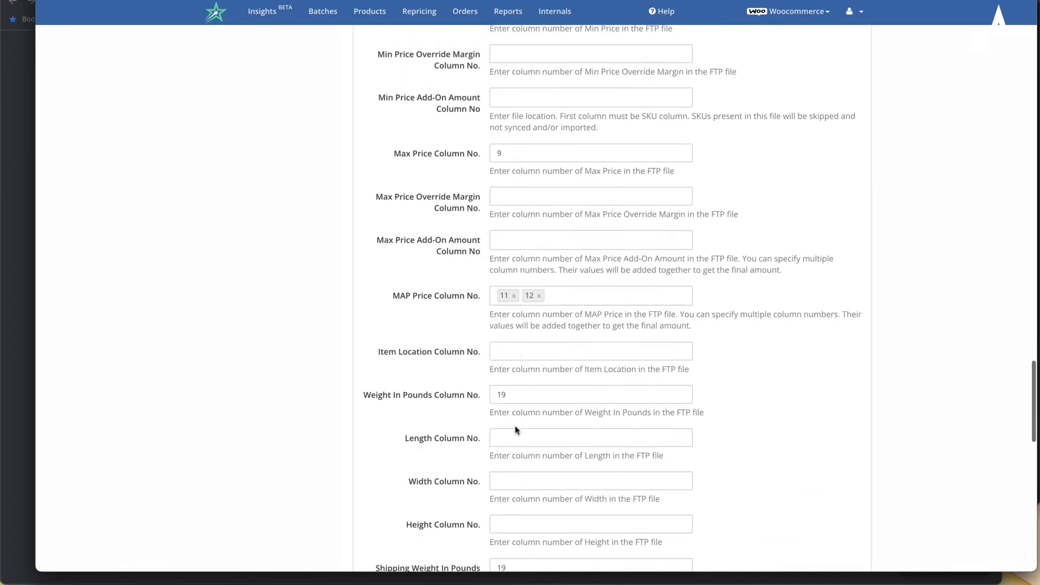
{"action": "scroll", "coordinate": [515, 427], "scroll_direction": "up", "scroll_amount": 8}
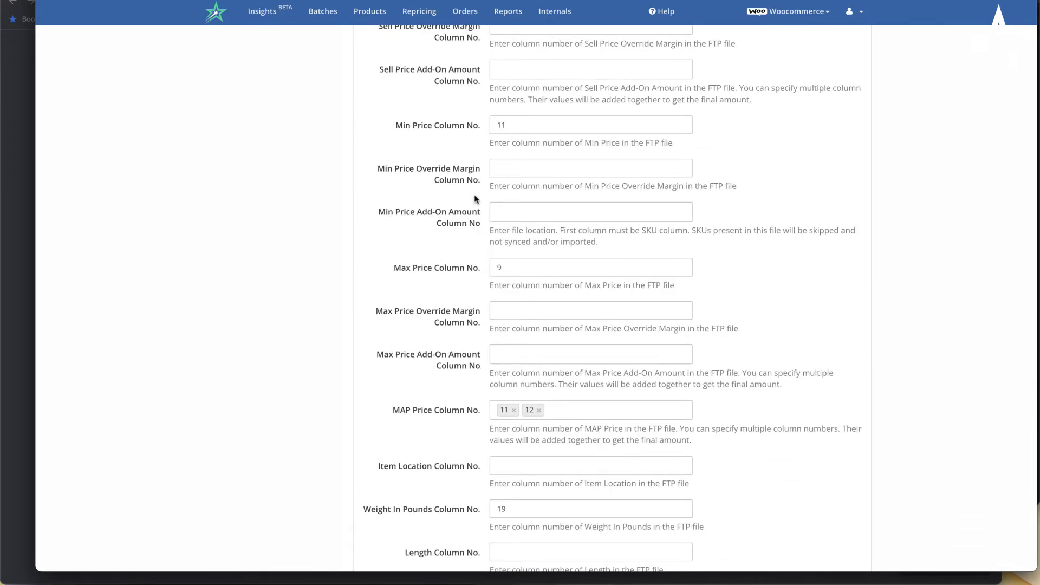
{"action": "scroll", "coordinate": [475, 199], "scroll_direction": "up", "scroll_amount": 2}
{"action": "scroll", "coordinate": [476, 202], "scroll_direction": "down", "scroll_amount": 1}
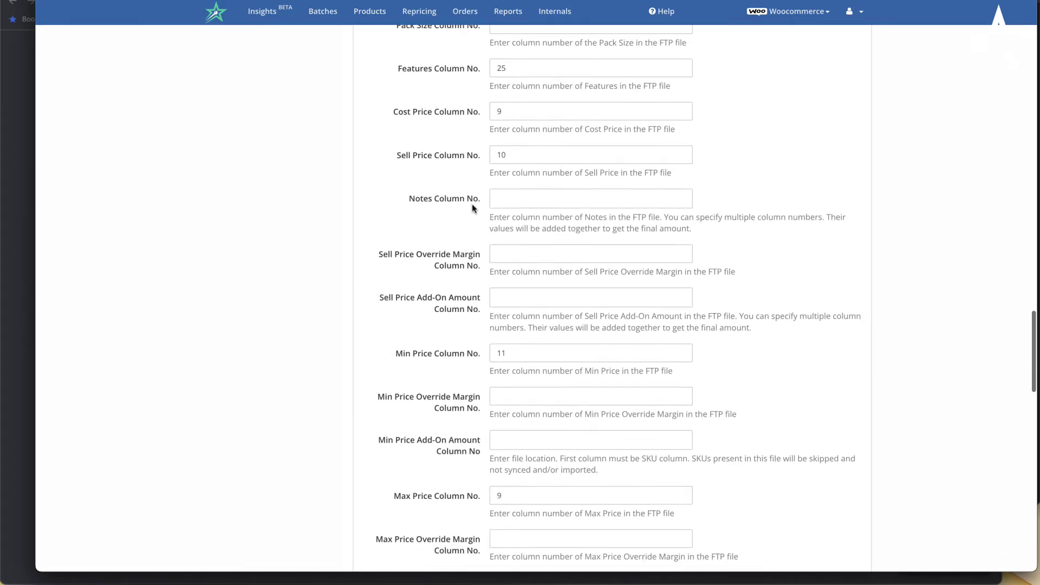
{"action": "scroll", "coordinate": [468, 272], "scroll_direction": "down", "scroll_amount": 3}
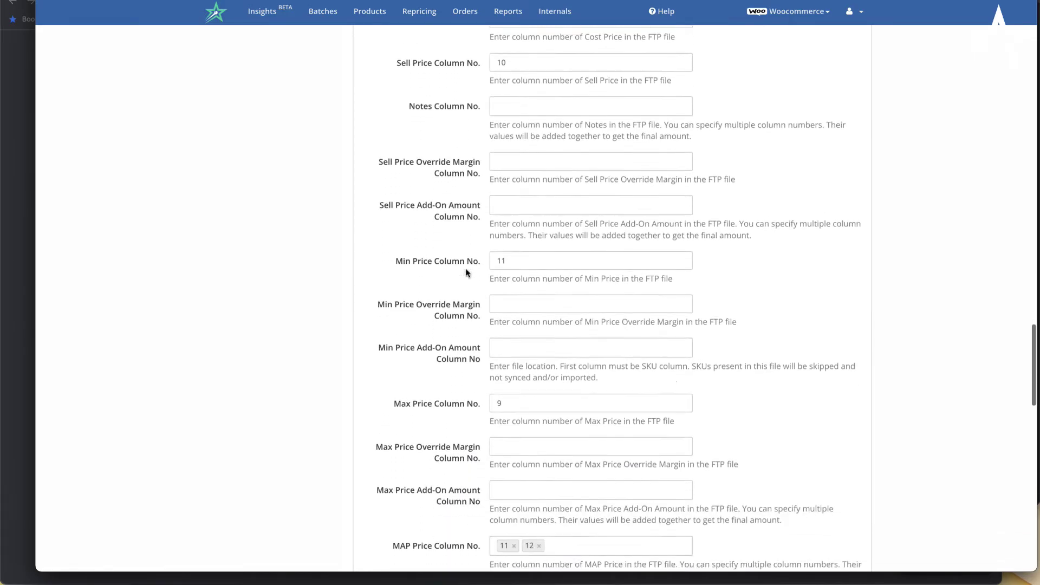
{"action": "scroll", "coordinate": [458, 280], "scroll_direction": "down", "scroll_amount": 3}
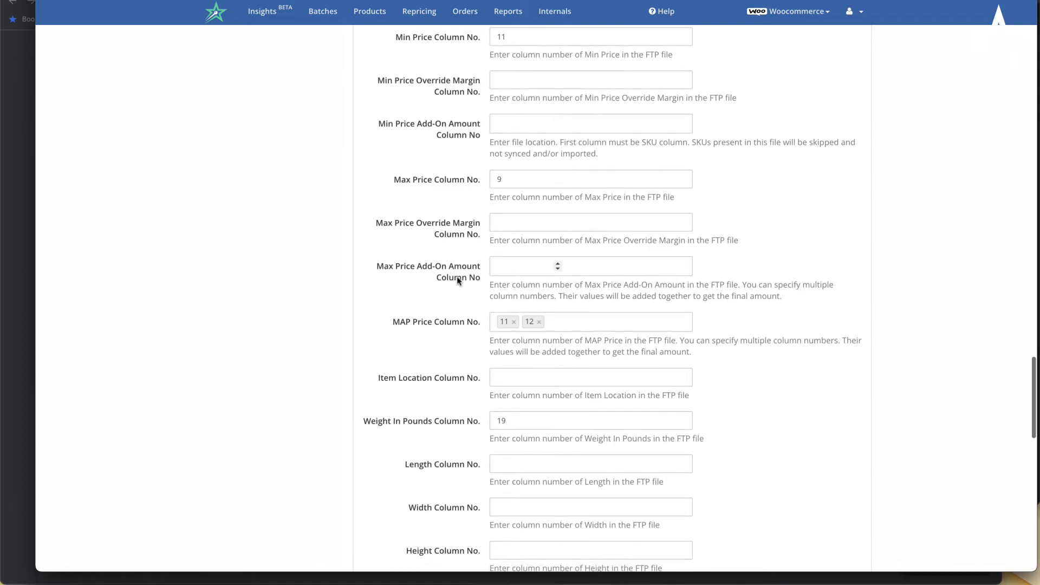
{"action": "left_click", "coordinate": [587, 328]}
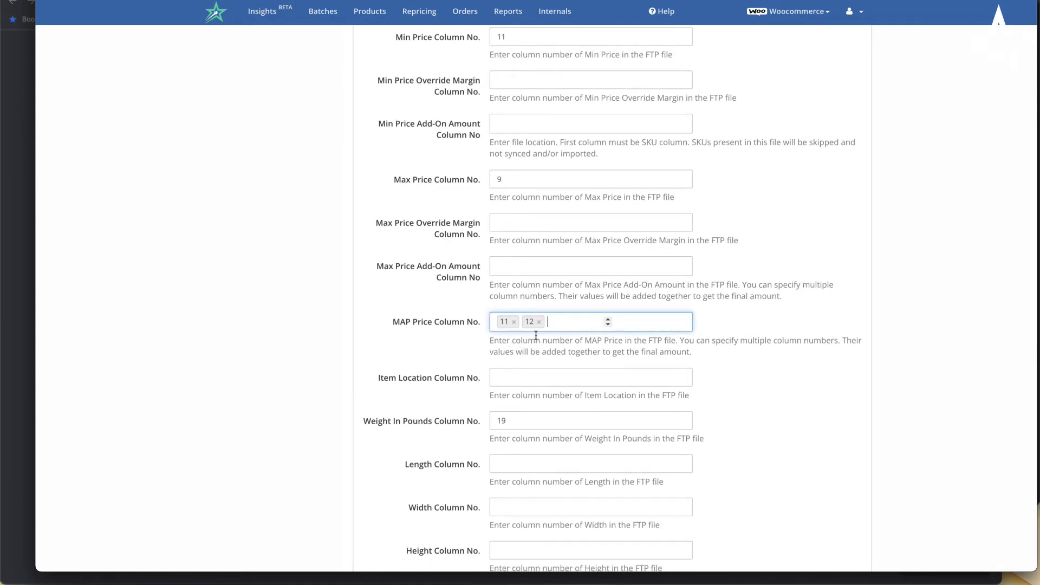
{"action": "scroll", "coordinate": [538, 336], "scroll_direction": "down", "scroll_amount": 2}
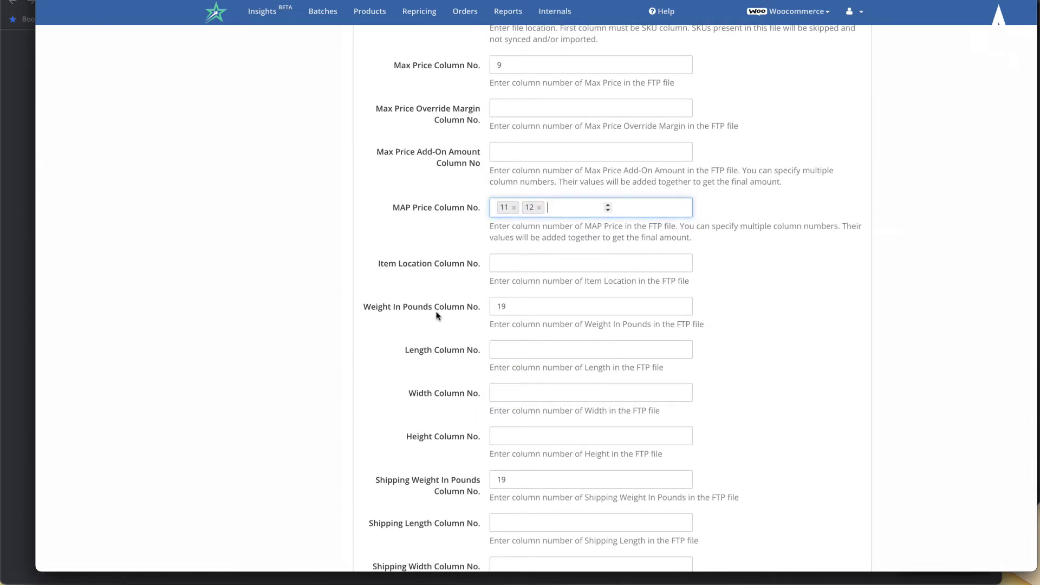
{"action": "scroll", "coordinate": [434, 314], "scroll_direction": "down", "scroll_amount": 2}
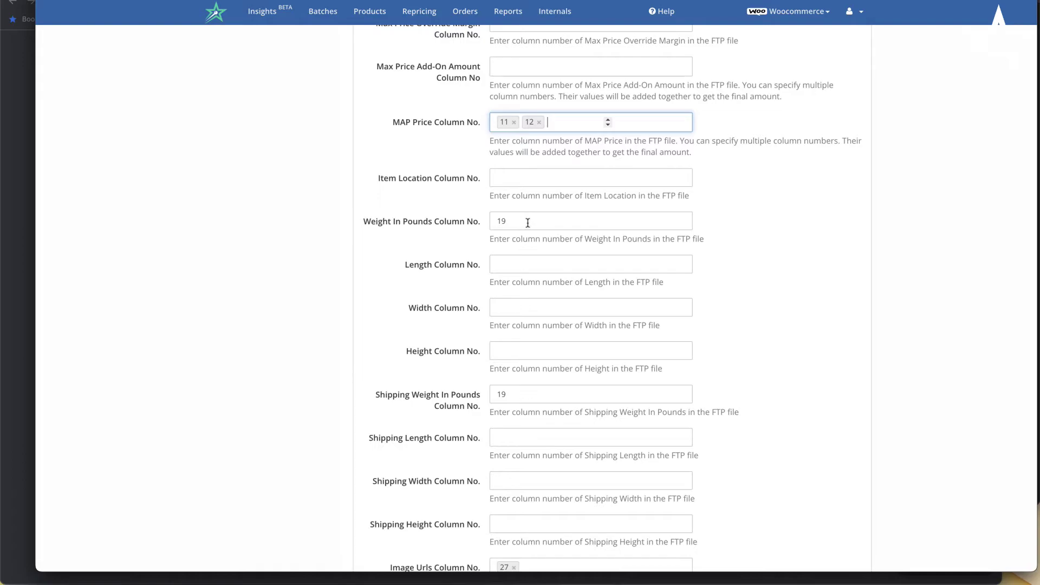
{"action": "left_click", "coordinate": [525, 222]}
{"action": "scroll", "coordinate": [449, 336], "scroll_direction": "down", "scroll_amount": 4}
{"action": "scroll", "coordinate": [450, 337], "scroll_direction": "down", "scroll_amount": 1}
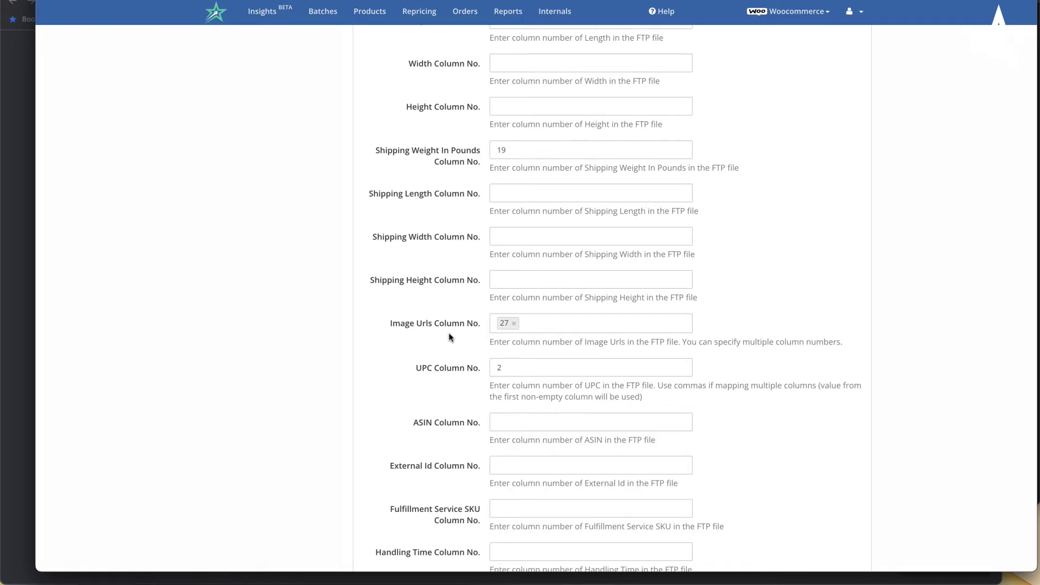
{"action": "scroll", "coordinate": [450, 337], "scroll_direction": "down", "scroll_amount": 3}
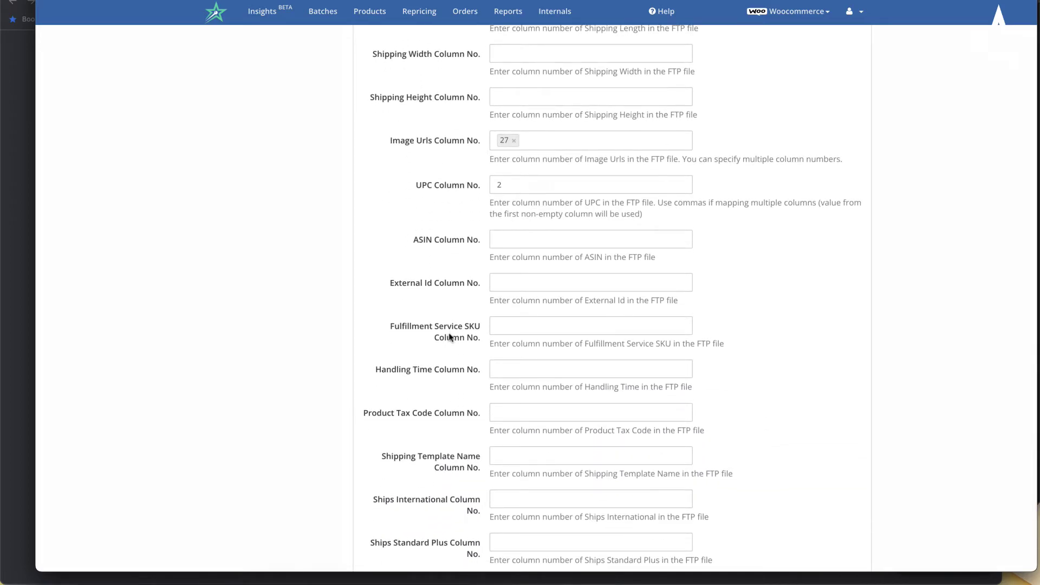
{"action": "scroll", "coordinate": [449, 337], "scroll_direction": "down", "scroll_amount": 1}
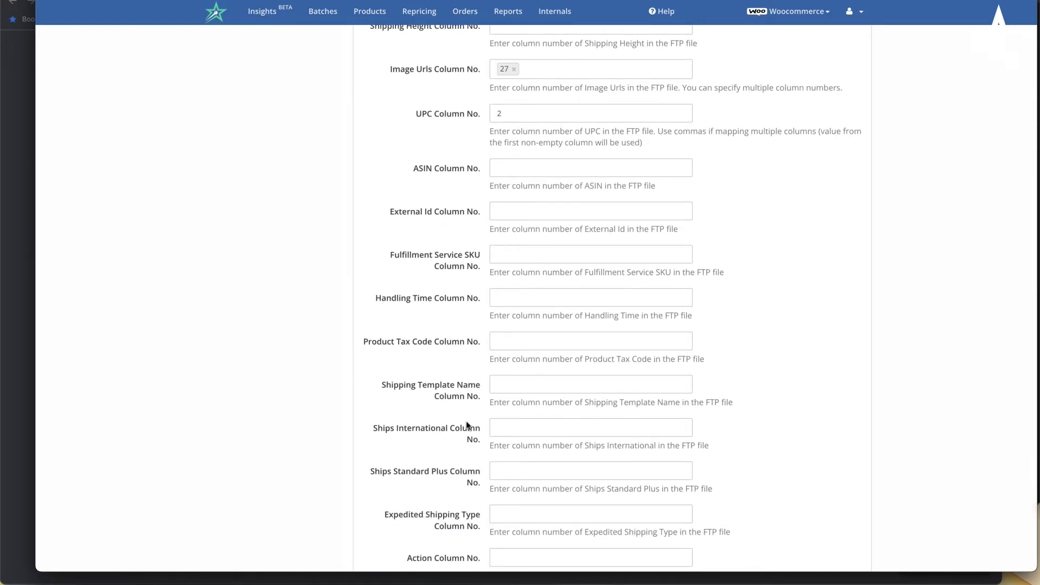
{"action": "scroll", "coordinate": [467, 425], "scroll_direction": "down", "scroll_amount": 3}
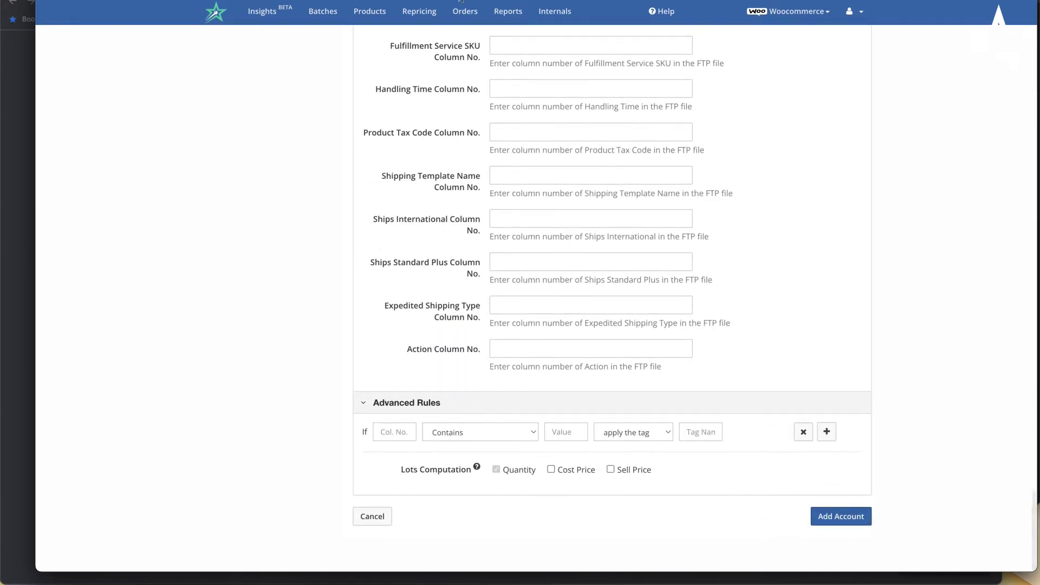
{"action": "scroll", "coordinate": [457, 228], "scroll_direction": "up", "scroll_amount": 3}
{"action": "scroll", "coordinate": [455, 234], "scroll_direction": "down", "scroll_amount": 3}
{"action": "scroll", "coordinate": [456, 240], "scroll_direction": "up", "scroll_amount": 15}
{"action": "scroll", "coordinate": [457, 240], "scroll_direction": "down", "scroll_amount": 10}
{"action": "scroll", "coordinate": [457, 240], "scroll_direction": "down", "scroll_amount": 6}
- Start the advanced rule on column 10 with match value OVERWEIGHT and a skip-rows action
{"action": "left_click", "coordinate": [394, 433]}
{"action": "type", "text": "10"}
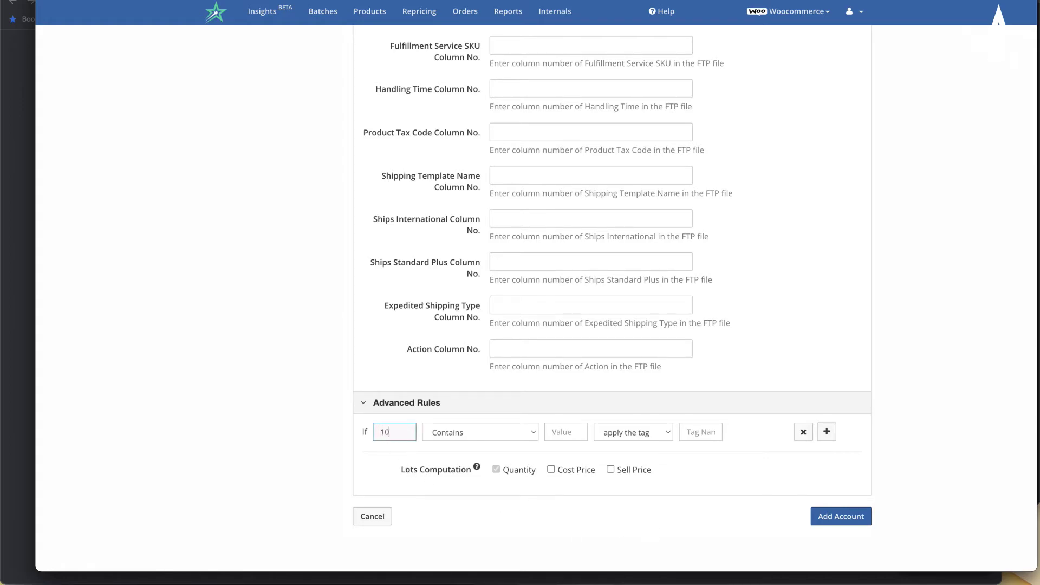
{"action": "left_click", "coordinate": [567, 433]}
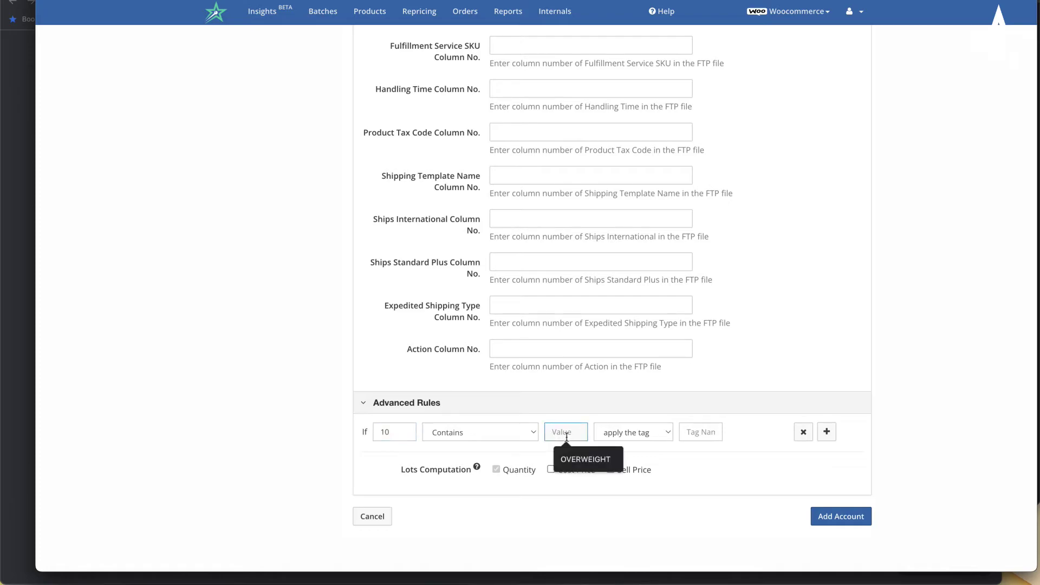
{"action": "left_click", "coordinate": [593, 460]}
{"action": "left_click", "coordinate": [659, 439]}
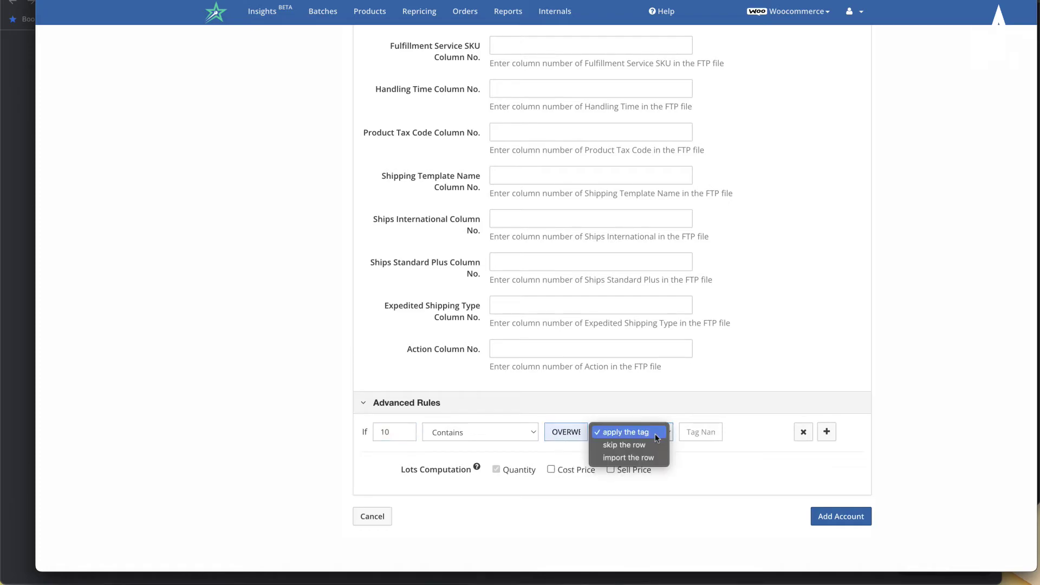
{"action": "left_click", "coordinate": [645, 446]}
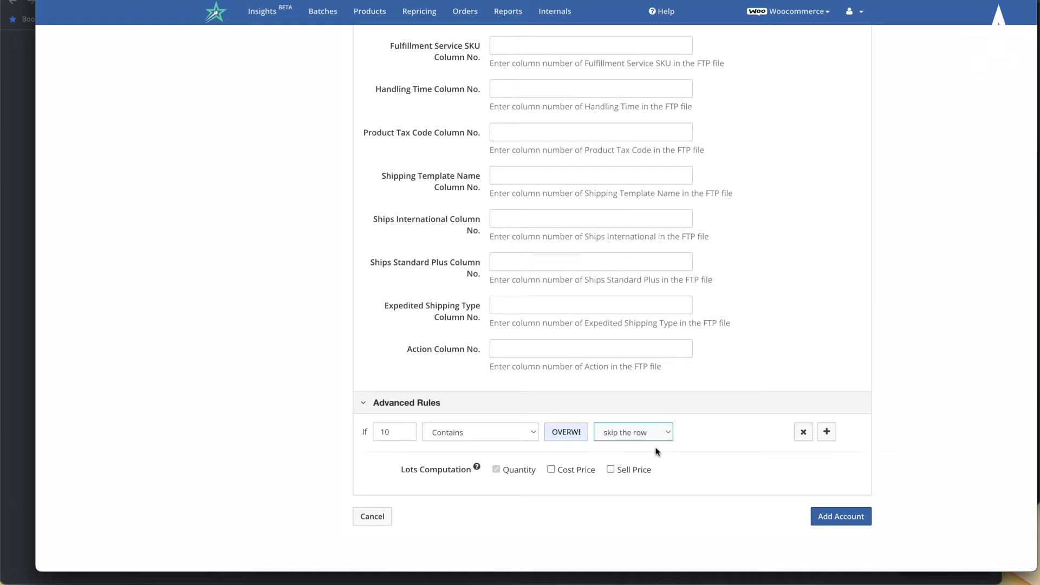
- Change the rule's match condition to Is
{"action": "left_click", "coordinate": [826, 432]}
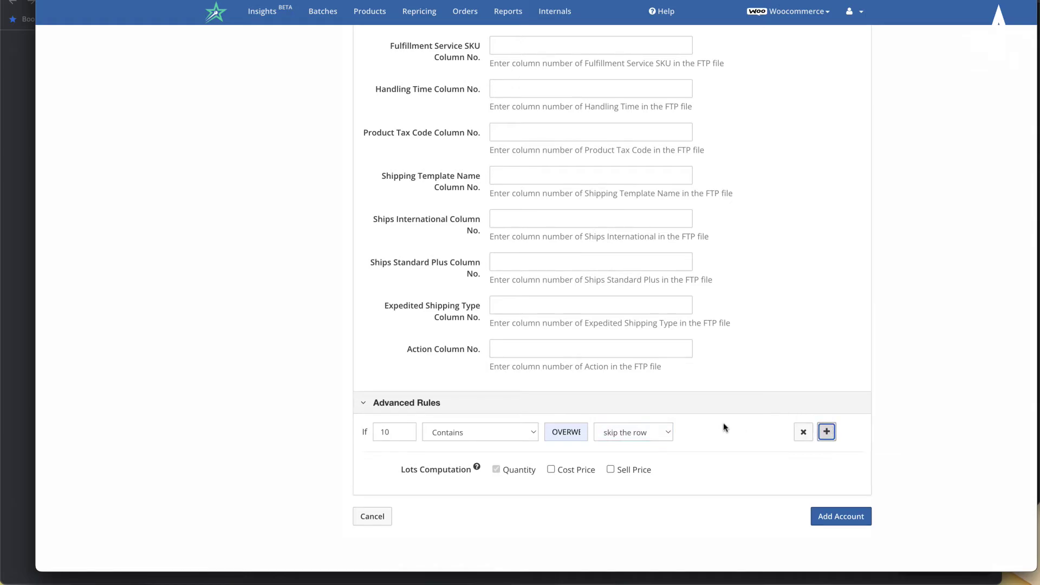
{"action": "left_click", "coordinate": [513, 436]}
{"action": "left_click", "coordinate": [571, 440]}
{"action": "left_click", "coordinate": [519, 439]}
{"action": "left_click", "coordinate": [518, 455]}
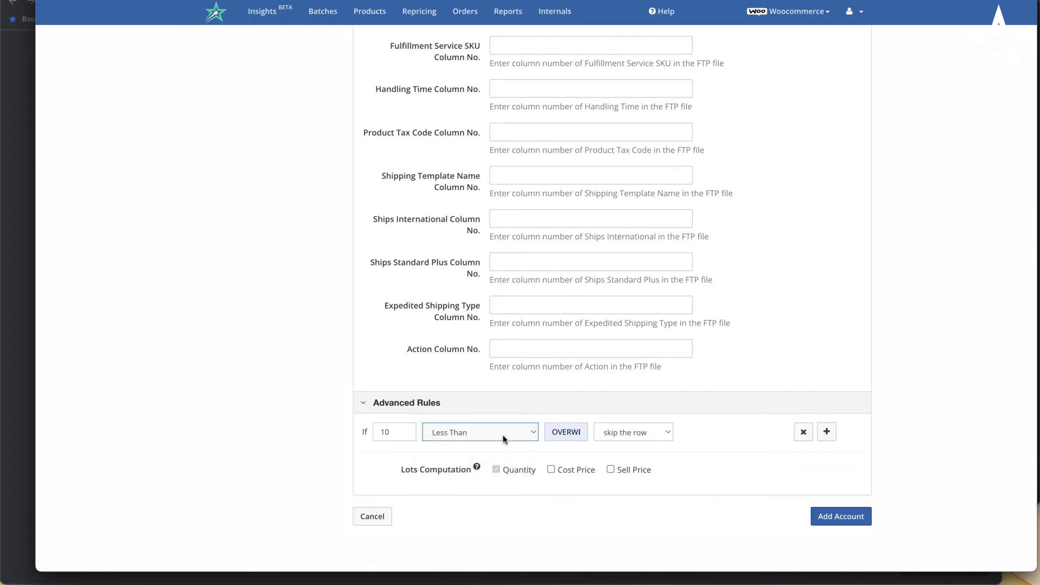
{"action": "left_click", "coordinate": [503, 434]}
{"action": "left_click", "coordinate": [477, 420]}
- Clear the match value and switch the rule's action to apply the tag 'overweight'
{"action": "key", "text": "BackSpace"}
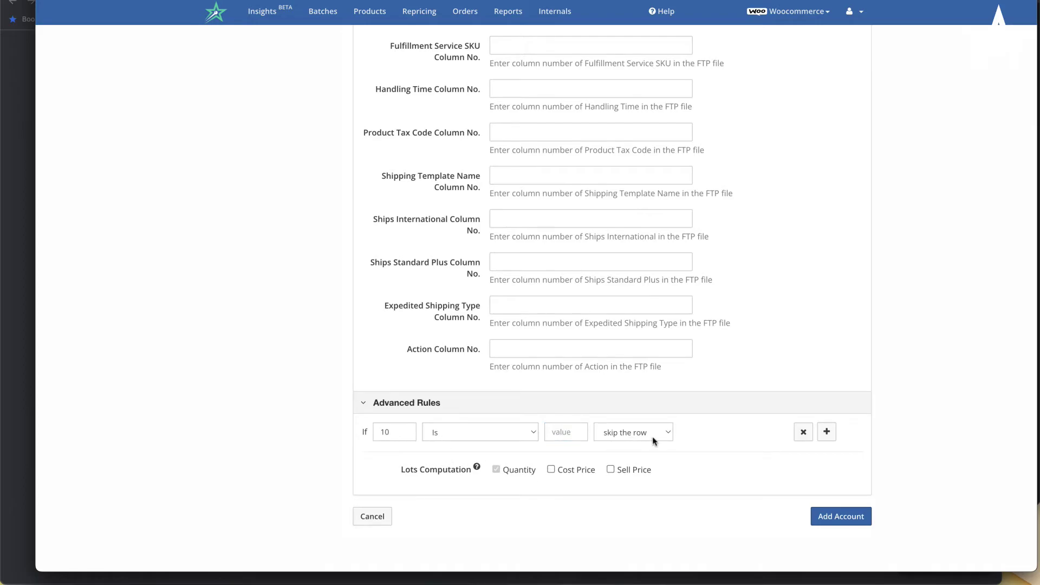
{"action": "left_click", "coordinate": [654, 439]}
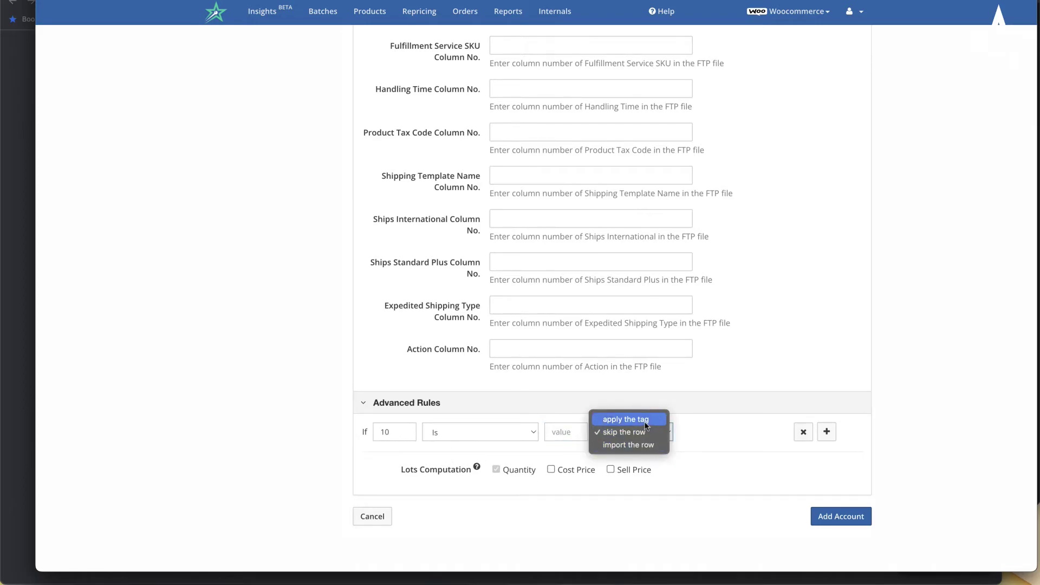
{"action": "left_click", "coordinate": [646, 426]}
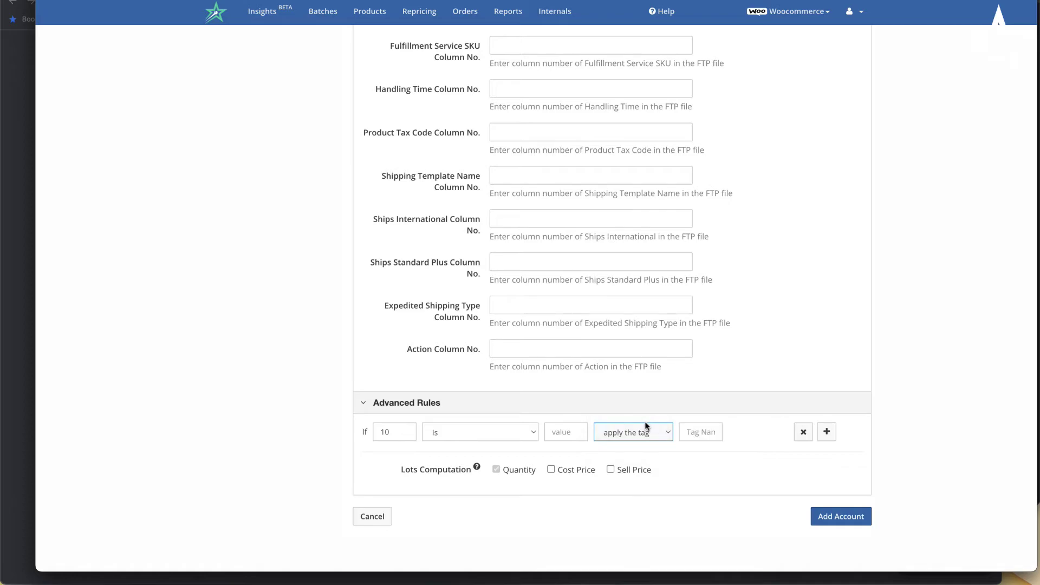
{"action": "left_click", "coordinate": [710, 428]}
{"action": "type", "text": "OVR"}
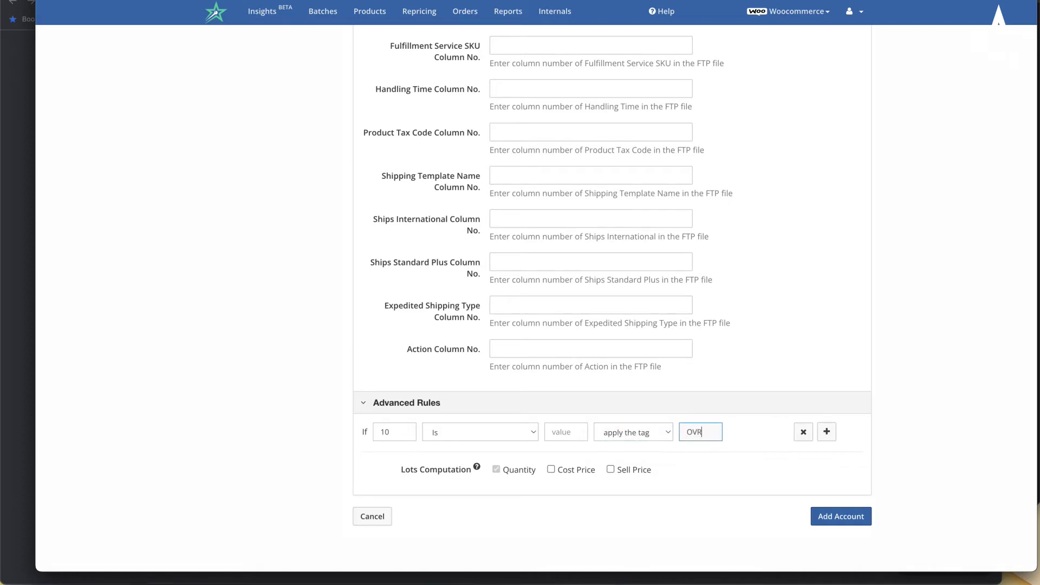
{"action": "key", "text": "BackSpace"}
{"action": "key", "text": "BackSpace"}
{"action": "key", "text": "BackSpace"}
{"action": "type", "text": "overw"}
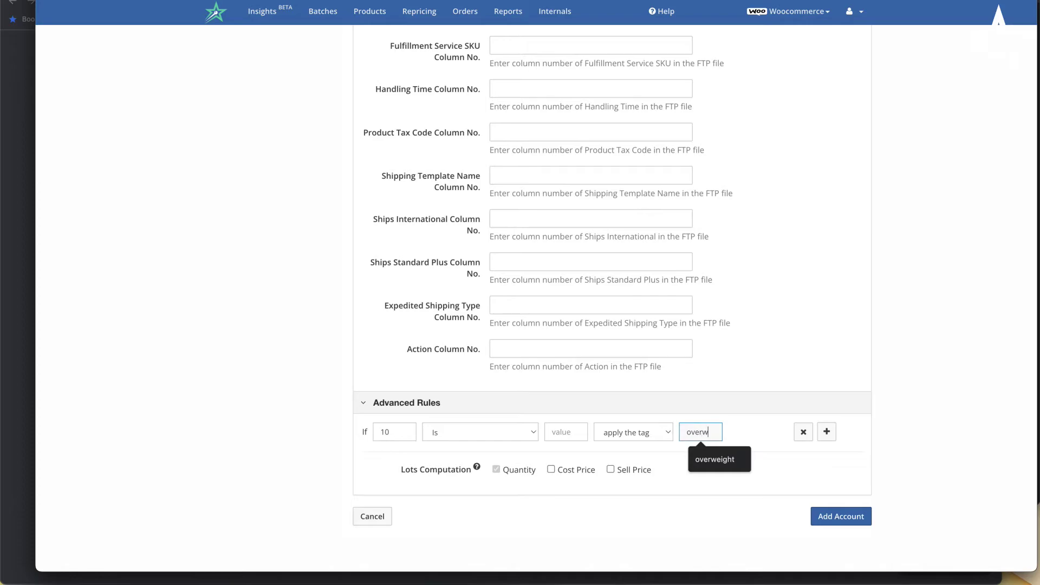
{"action": "type", "text": "eight"}
{"action": "left_click", "coordinate": [755, 407]}
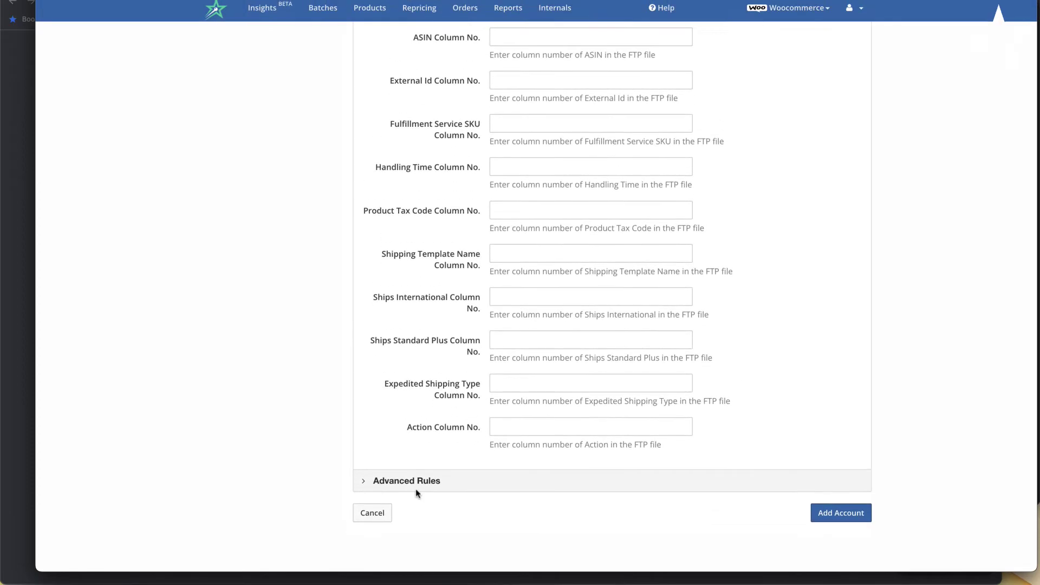
{"action": "left_click", "coordinate": [379, 484]}
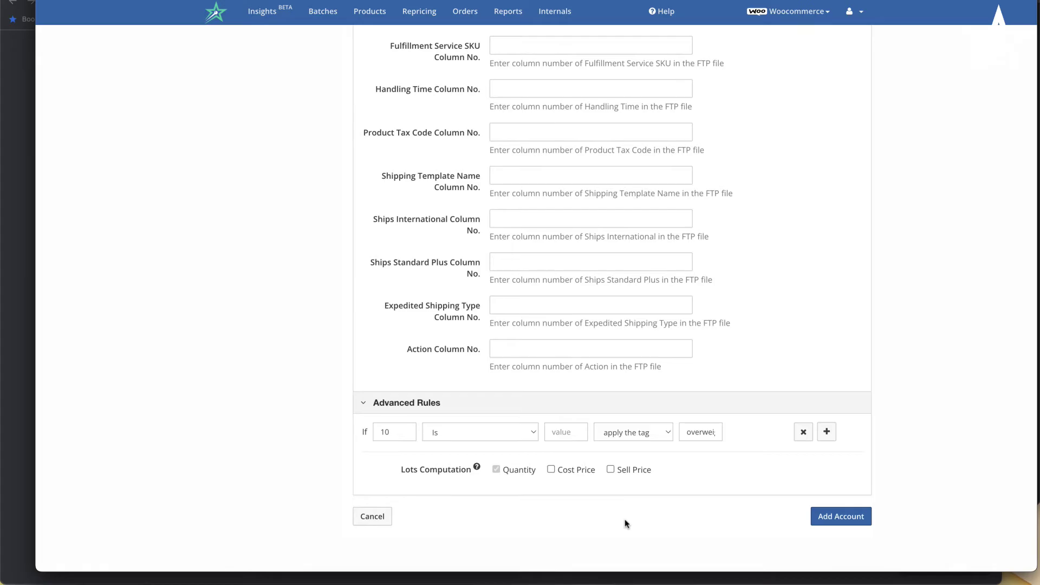
{"action": "scroll", "coordinate": [453, 472], "scroll_direction": "up", "scroll_amount": 20}
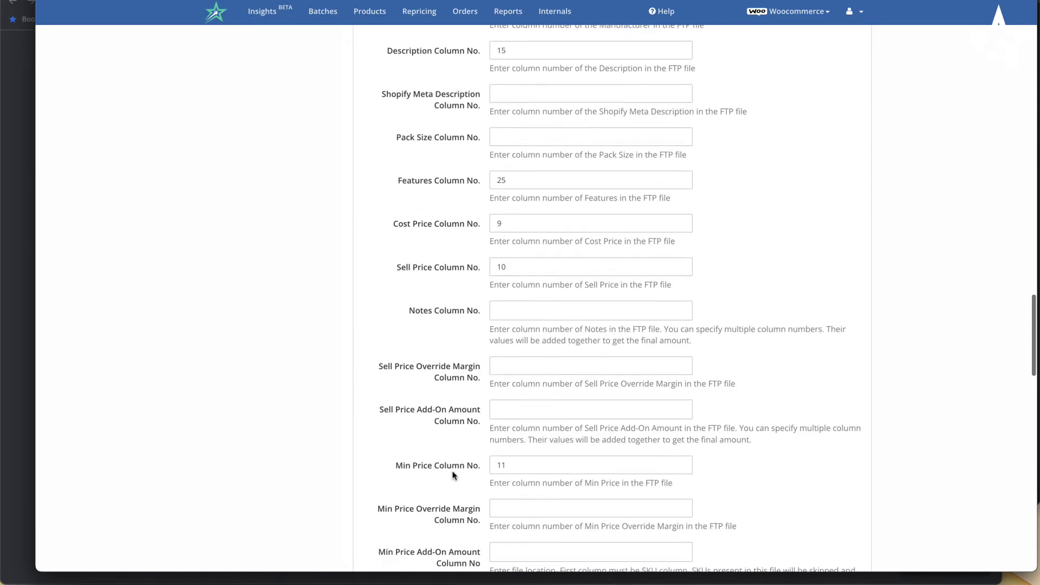
{"action": "scroll", "coordinate": [453, 476], "scroll_direction": "up", "scroll_amount": 10}
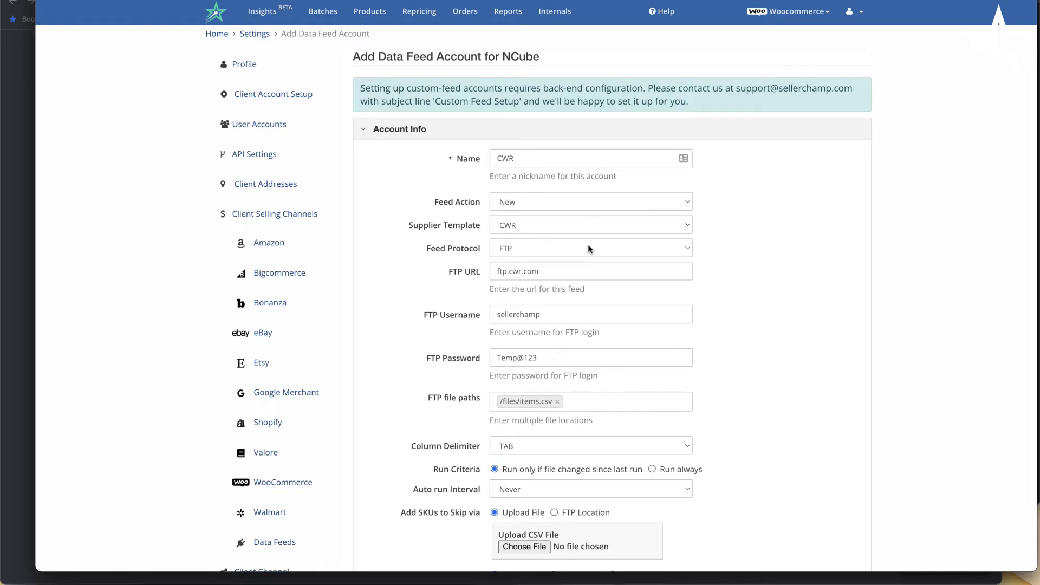
- Switch the feed protocol to HTTP and replace the ftp.cwr.com address with the S3 export CSV link
{"action": "left_click", "coordinate": [591, 249]}
{"action": "left_click", "coordinate": [563, 274]}
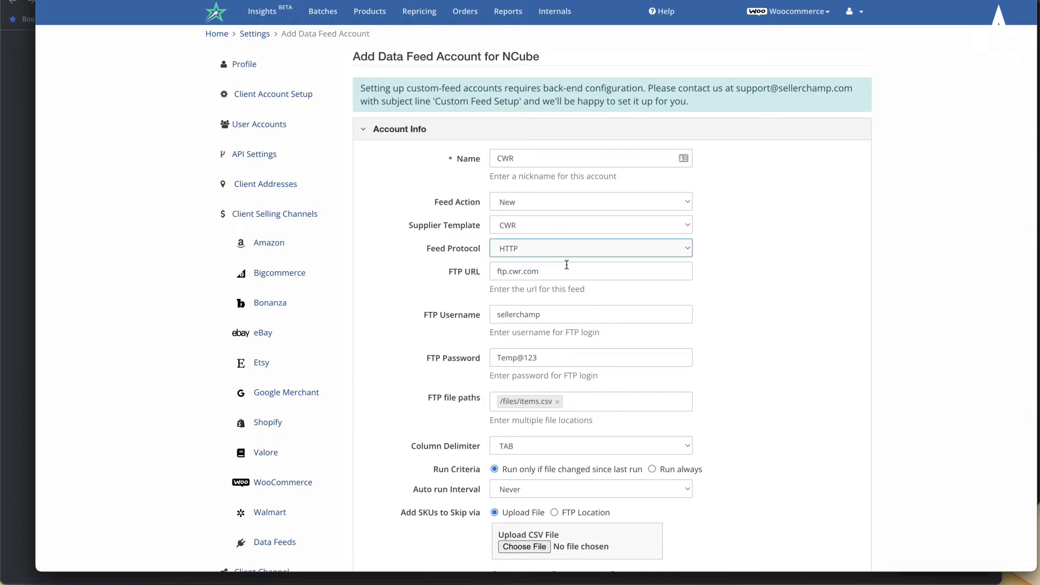
{"action": "left_click_drag", "start_coordinate": [563, 274], "coordinate": [485, 275]}
{"action": "key", "text": "BackSpace"}
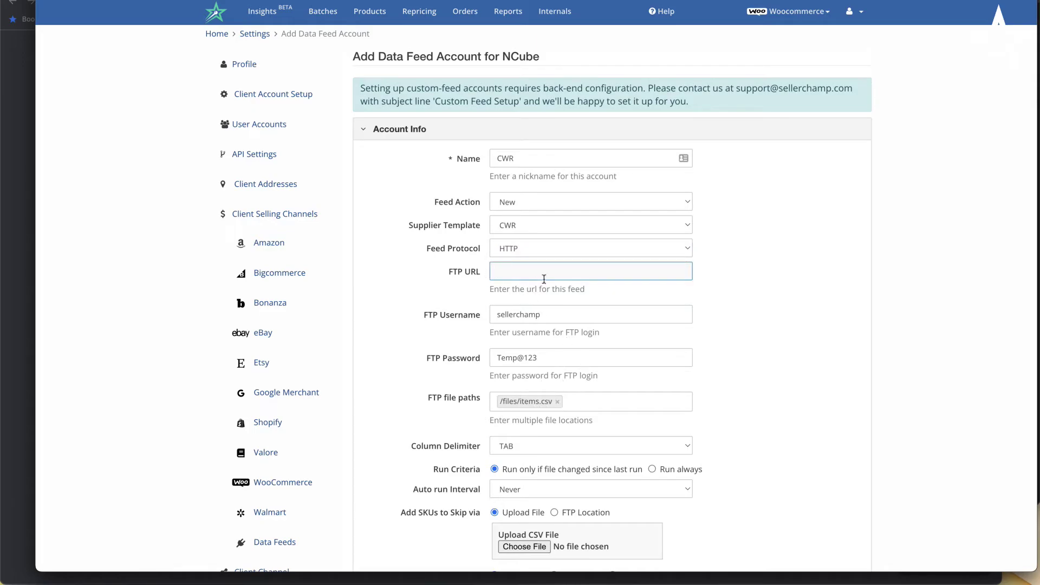
{"action": "left_click", "coordinate": [541, 276]}
{"action": "left_click", "coordinate": [575, 342]}
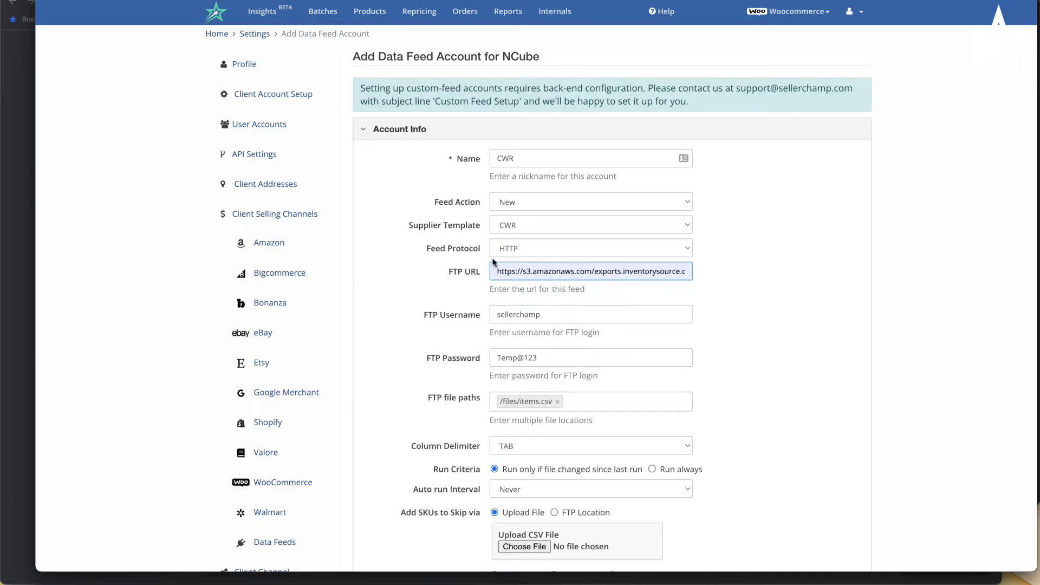
{"action": "key", "text": "End"}
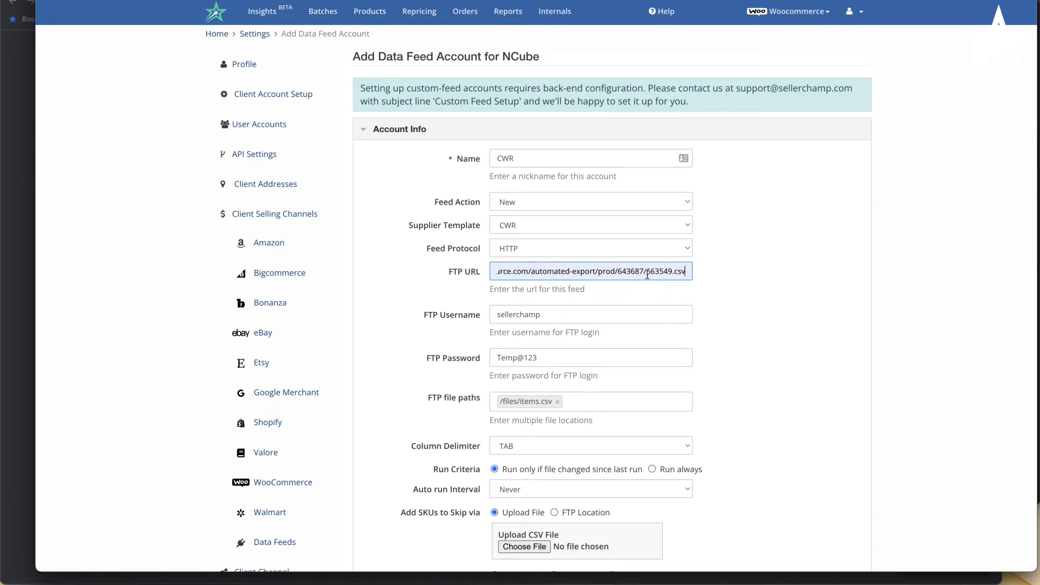
{"action": "key", "text": "Home"}
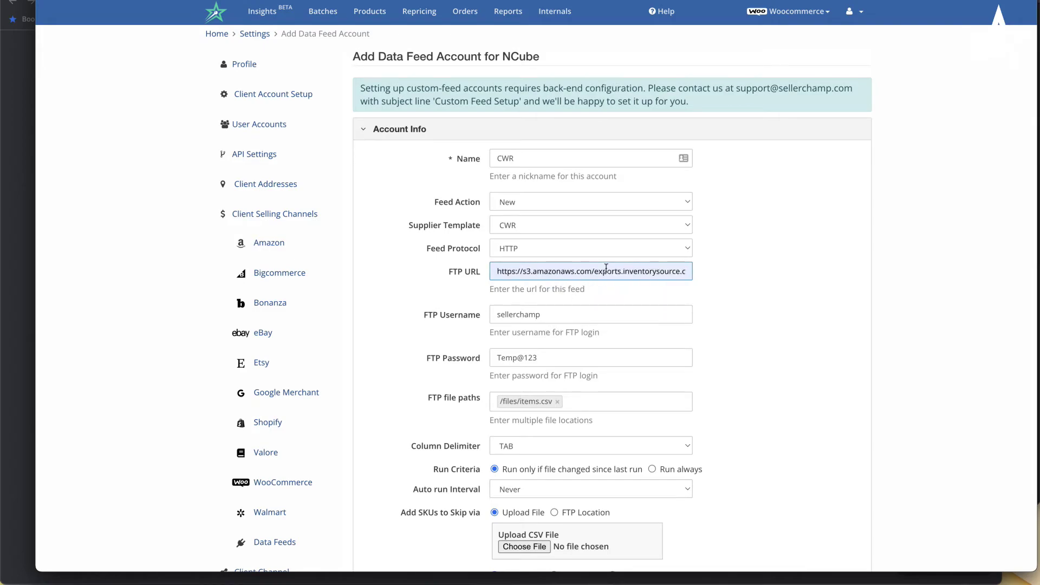
- Review the username and password entries and remove the /files/items.csv file path, keeping HTTP
{"action": "left_click", "coordinate": [562, 313]}
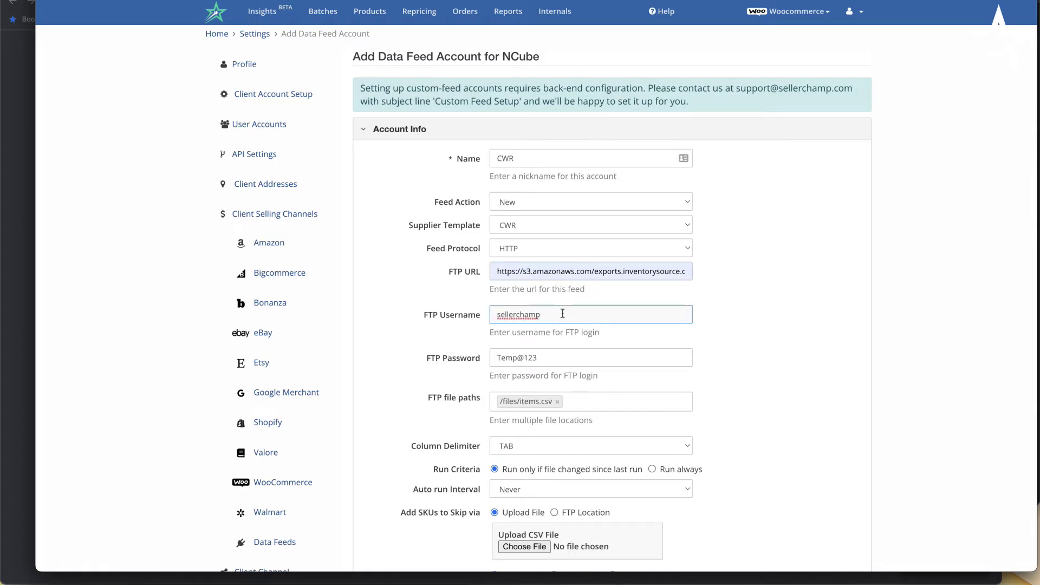
{"action": "double_click", "coordinate": [524, 315]}
{"action": "left_click", "coordinate": [519, 358]}
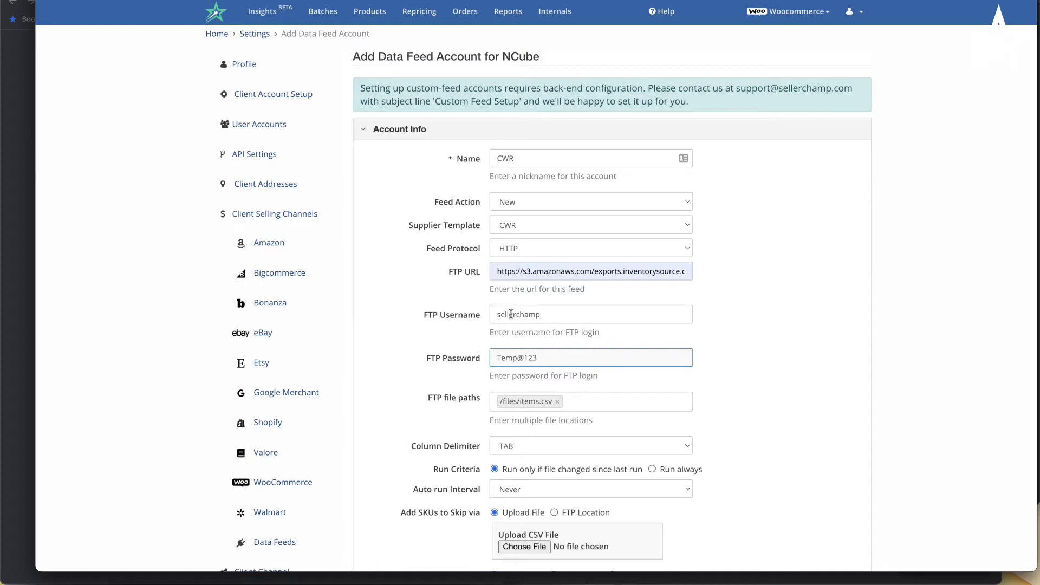
{"action": "double_click", "coordinate": [511, 314]}
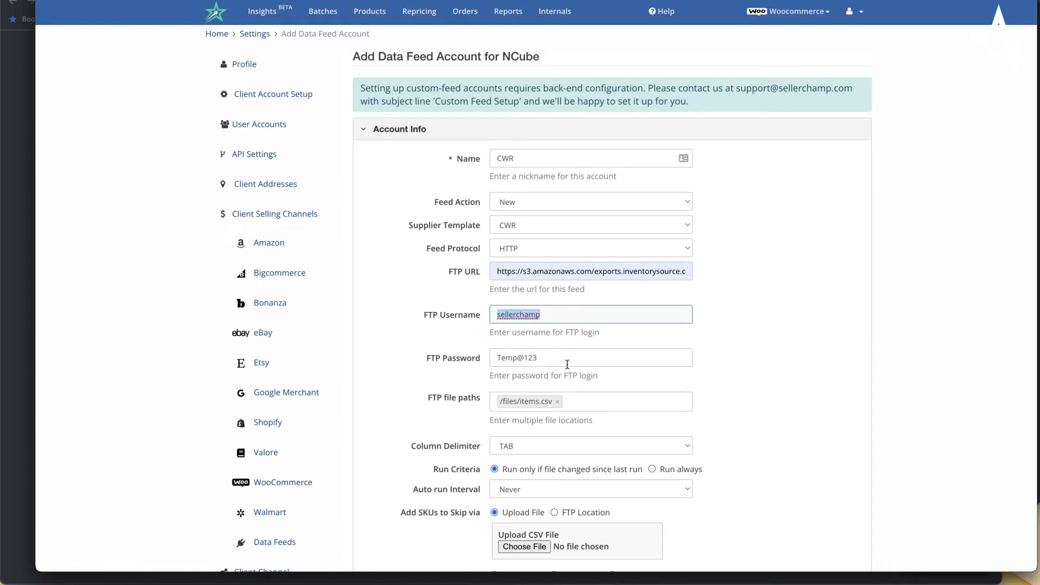
{"action": "left_click", "coordinate": [557, 357]}
{"action": "left_click", "coordinate": [557, 402]}
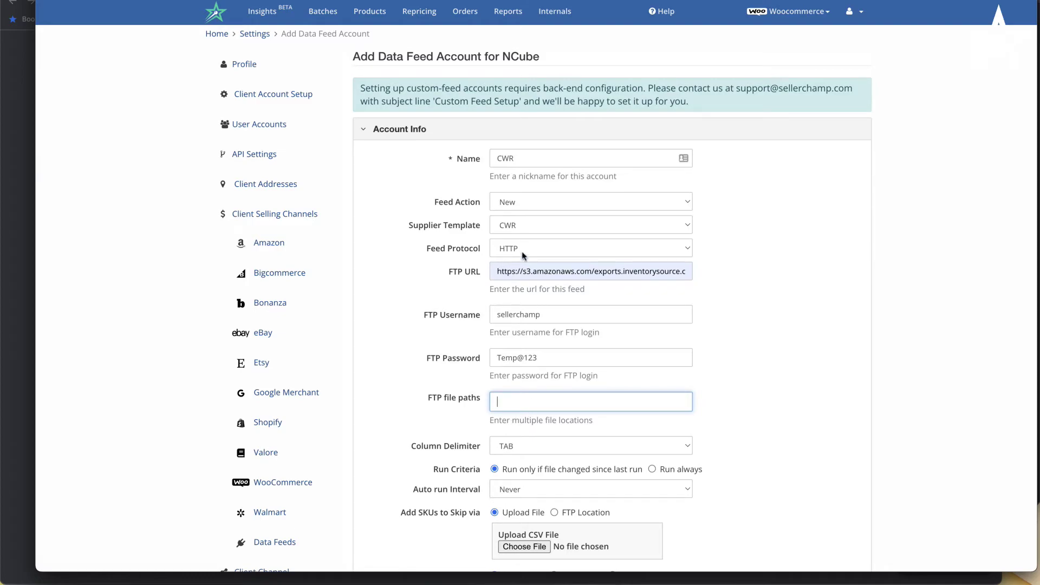
{"action": "left_click", "coordinate": [524, 255]}
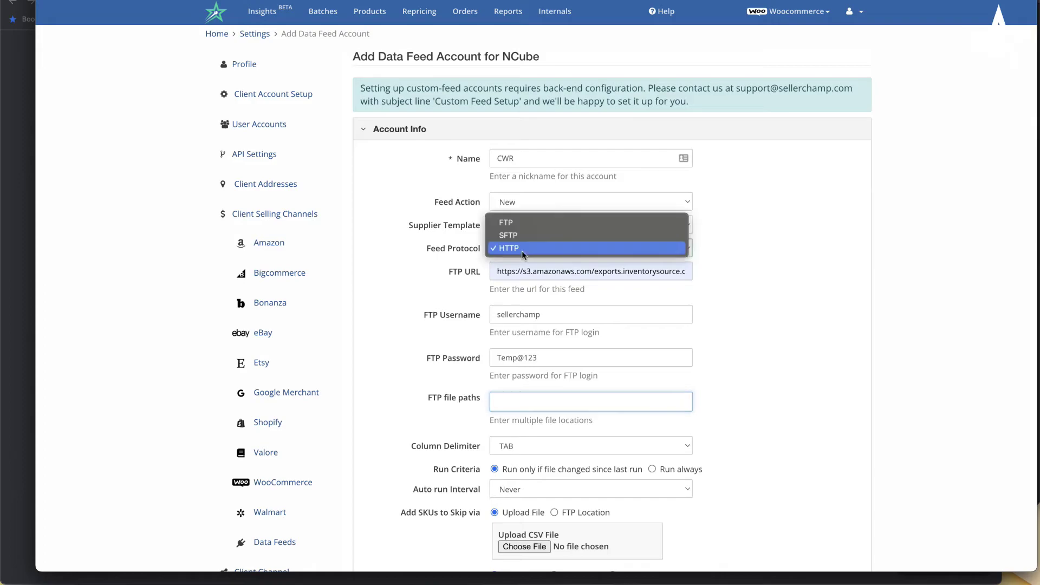
{"action": "left_click", "coordinate": [714, 281]}
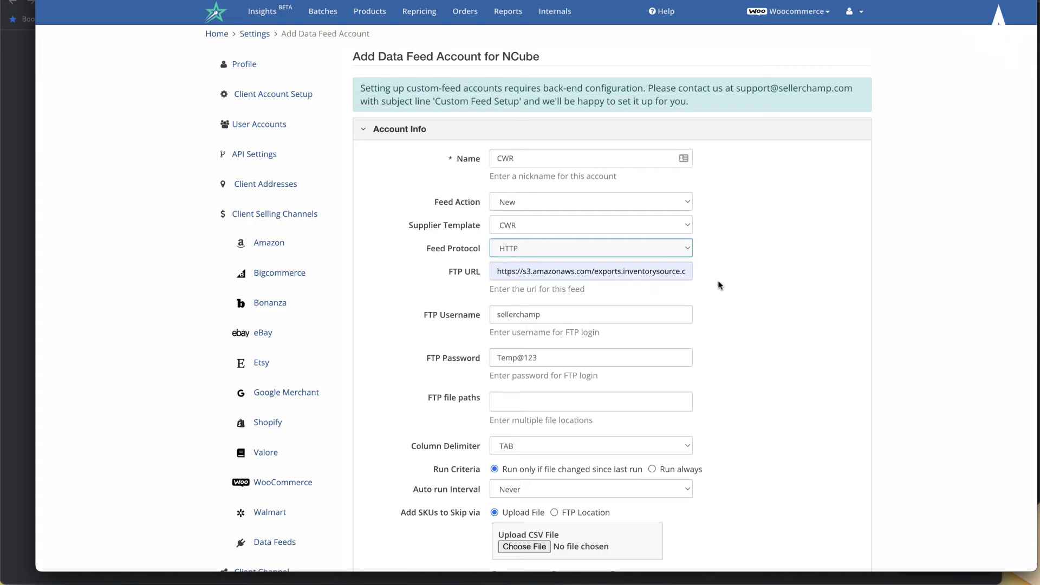
- Save the CWR feed with Add Account and check it is listed under Data Feed Accounts
{"action": "scroll", "coordinate": [720, 285], "scroll_direction": "down", "scroll_amount": 10}
{"action": "scroll", "coordinate": [624, 366], "scroll_direction": "down", "scroll_amount": 15}
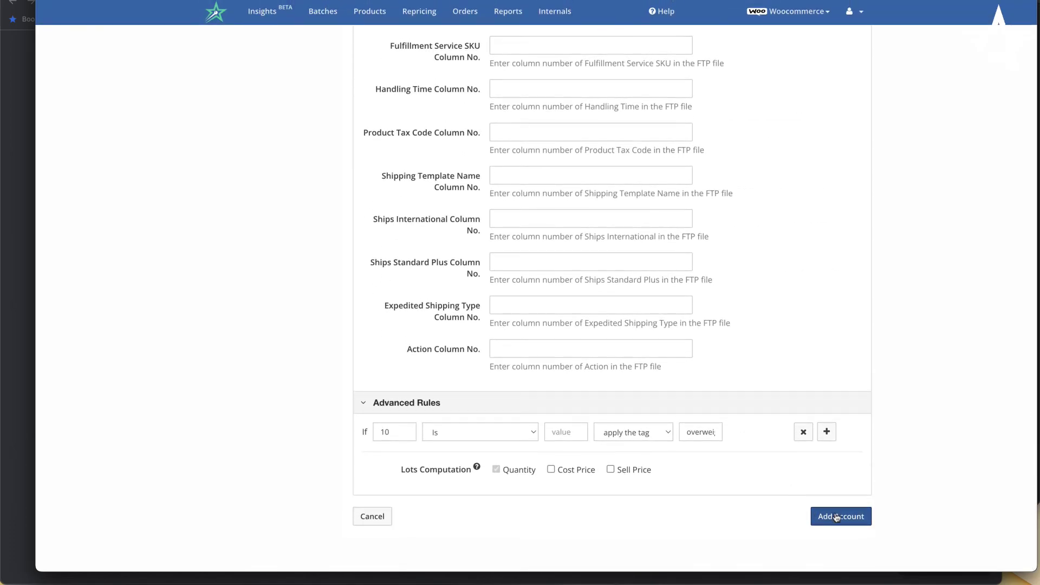
{"action": "left_click", "coordinate": [837, 516]}
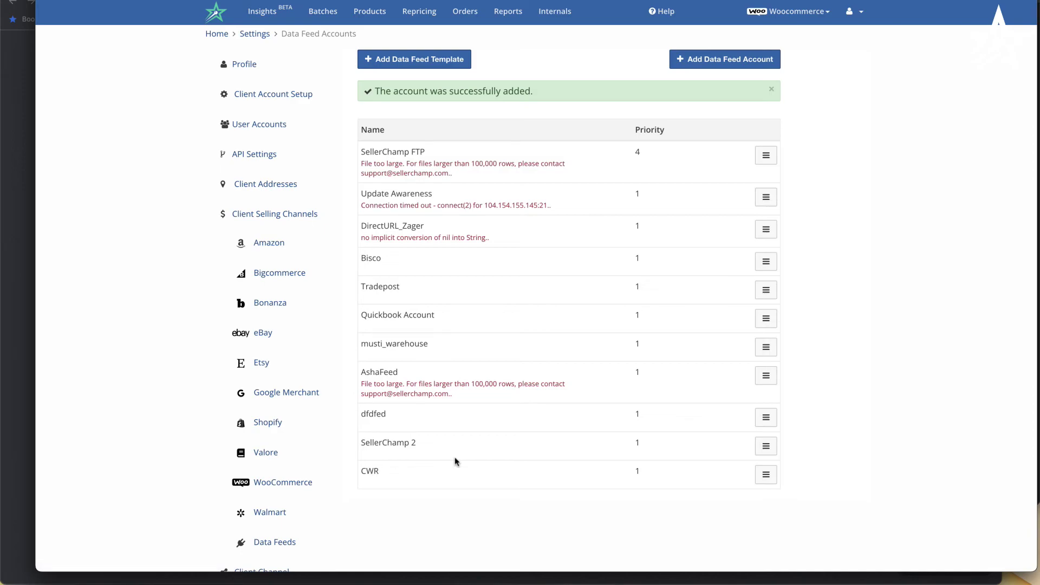
{"action": "scroll", "coordinate": [455, 460], "scroll_direction": "down", "scroll_amount": 3}
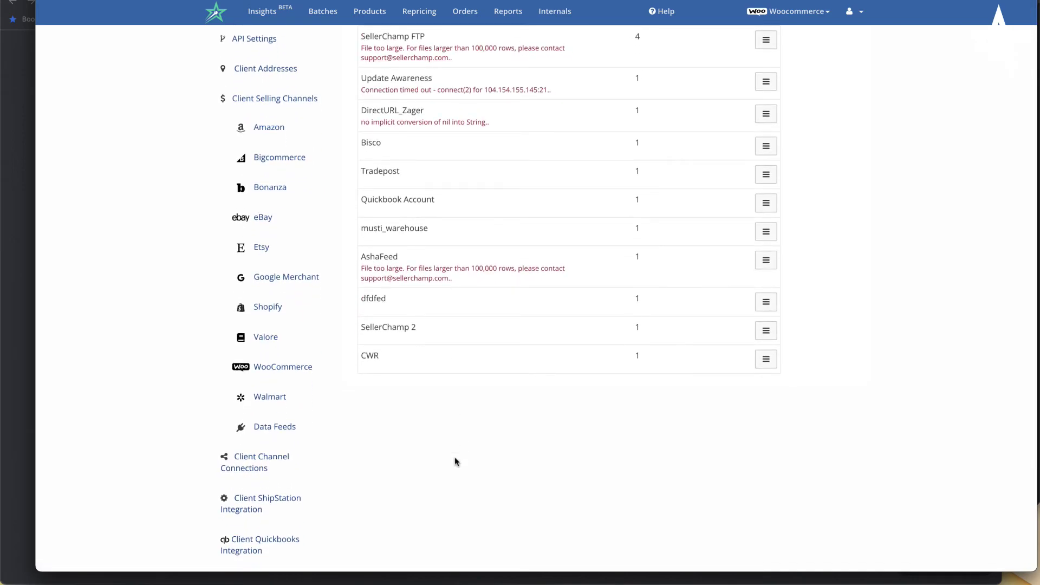
{"action": "double_click", "coordinate": [373, 354]}
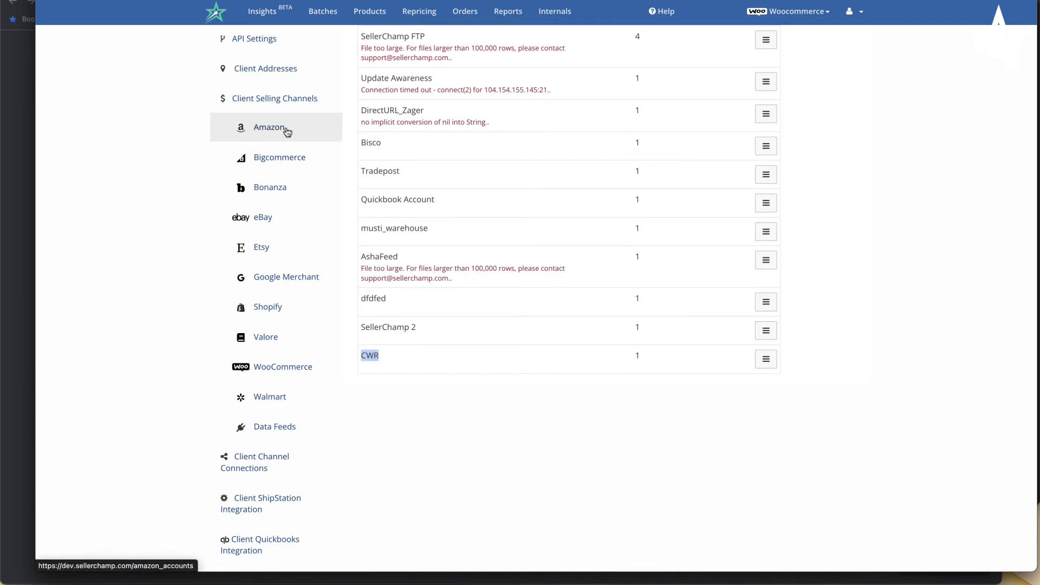
{"action": "scroll", "coordinate": [284, 125], "scroll_direction": "down", "scroll_amount": 1}
- Start a new channel connection with CWR (Custom Feed) as the Connect From source
{"action": "left_click", "coordinate": [235, 426]}
{"action": "left_click", "coordinate": [816, 60]}
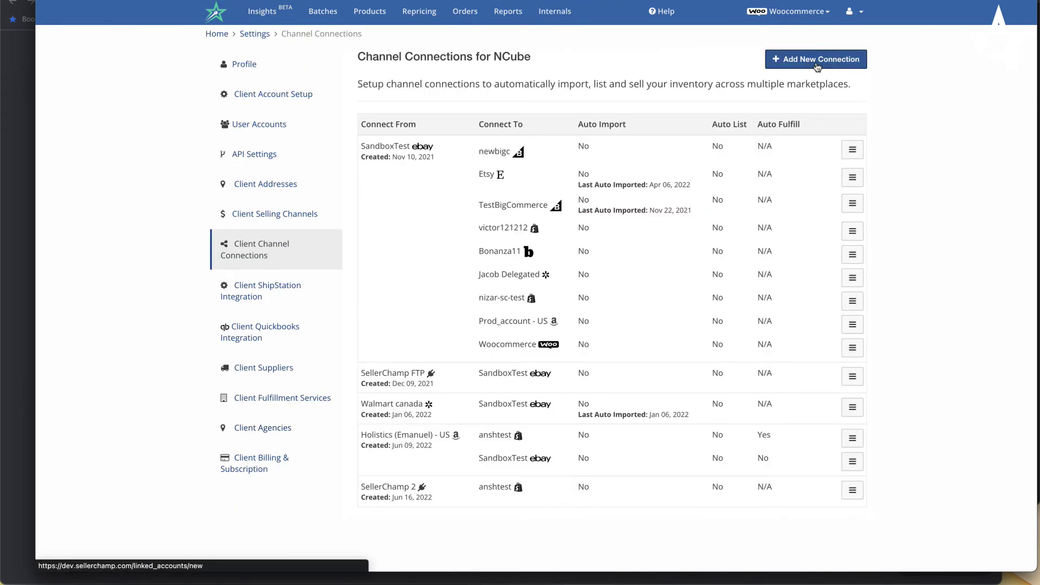
{"action": "left_click", "coordinate": [661, 110]}
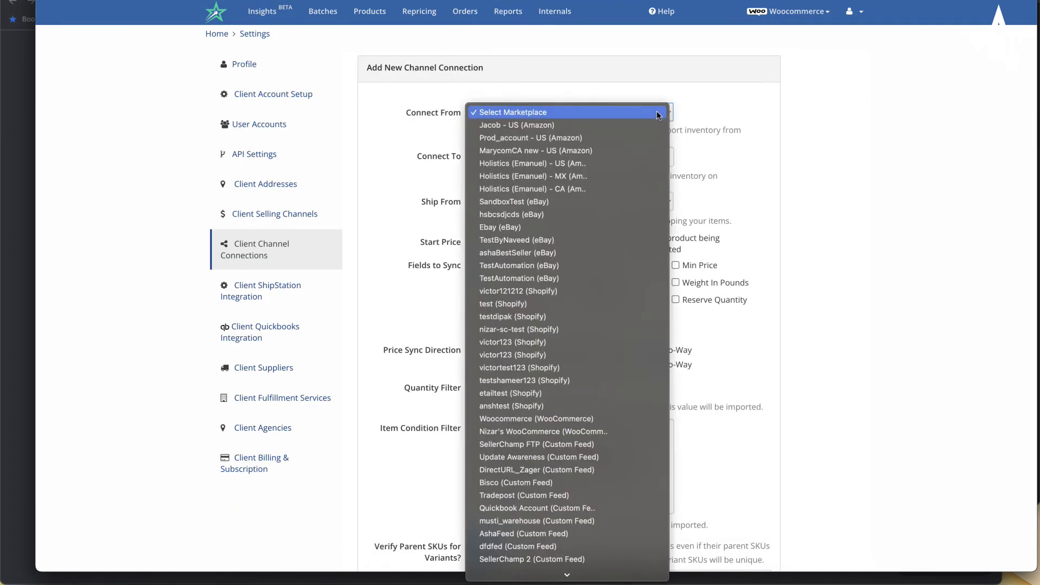
{"action": "key", "text": "Up"}
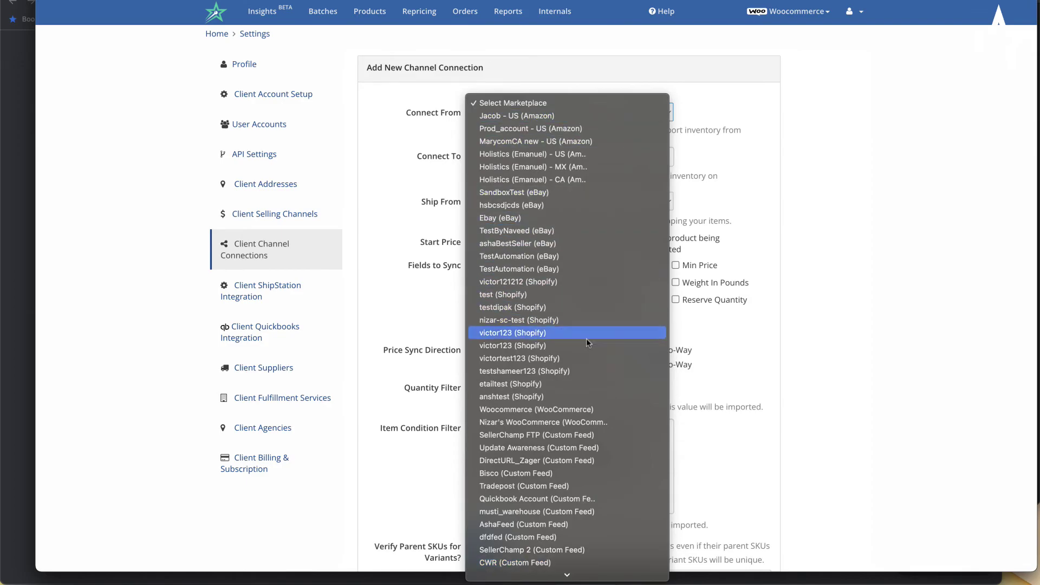
{"action": "left_click", "coordinate": [567, 564]}
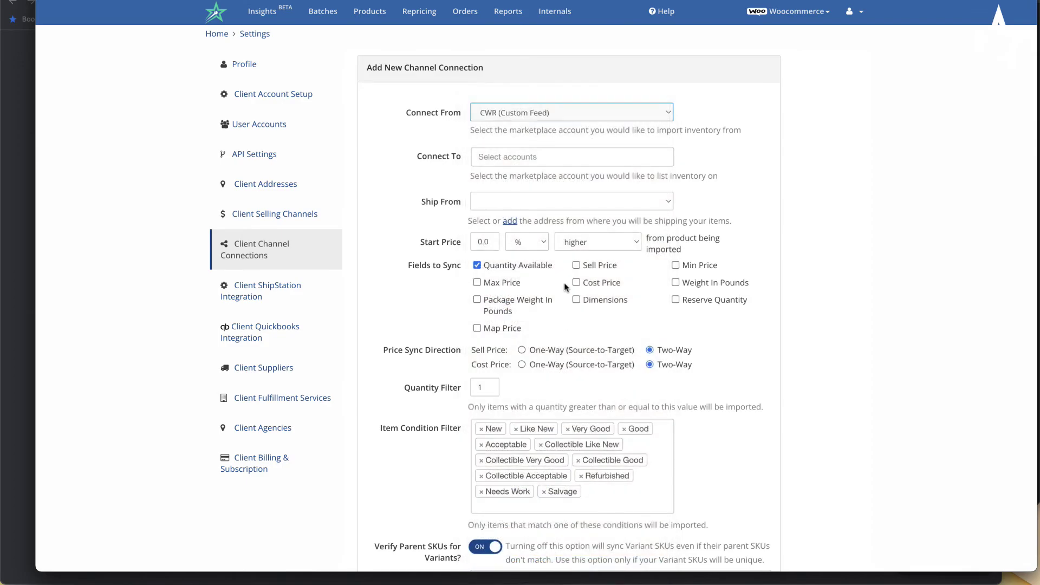
- Add the US Amazon account as the destination and create the connection
{"action": "left_click", "coordinate": [550, 160]}
{"action": "type", "text": "amz"}
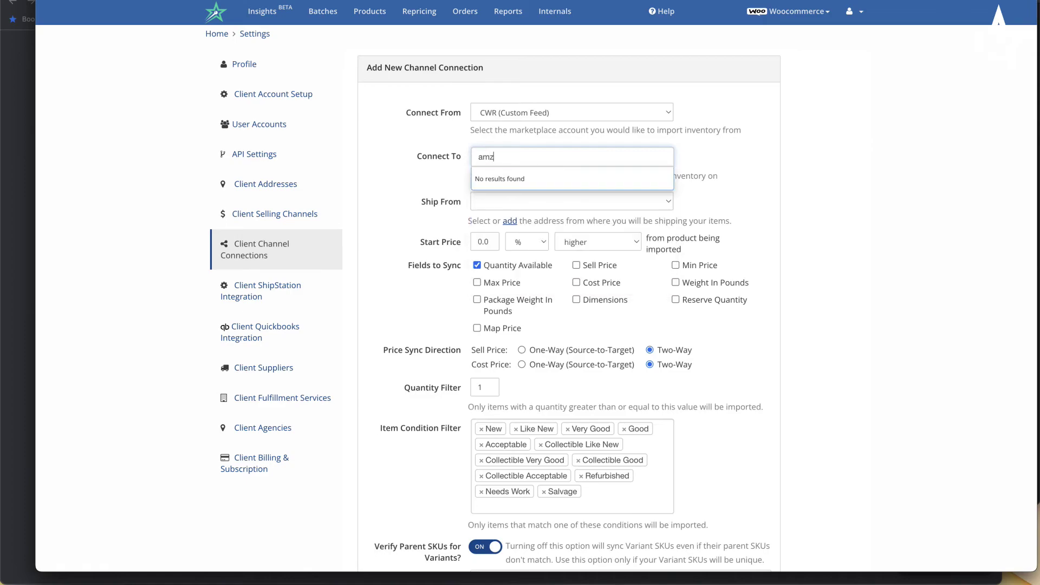
{"action": "key", "text": "BackSpace"}
{"action": "left_click", "coordinate": [545, 180]}
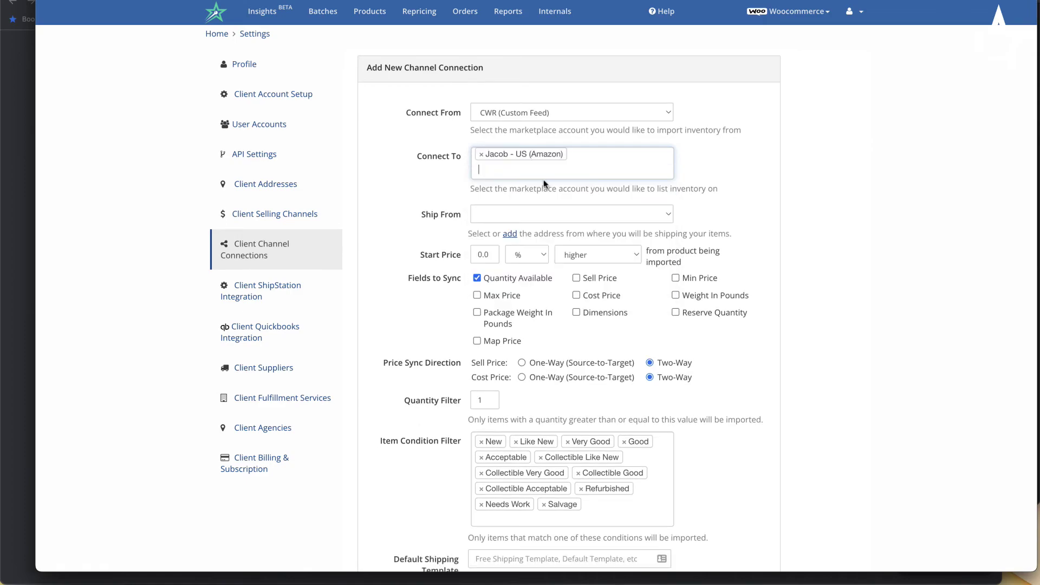
{"action": "scroll", "coordinate": [698, 280], "scroll_direction": "down", "scroll_amount": 3}
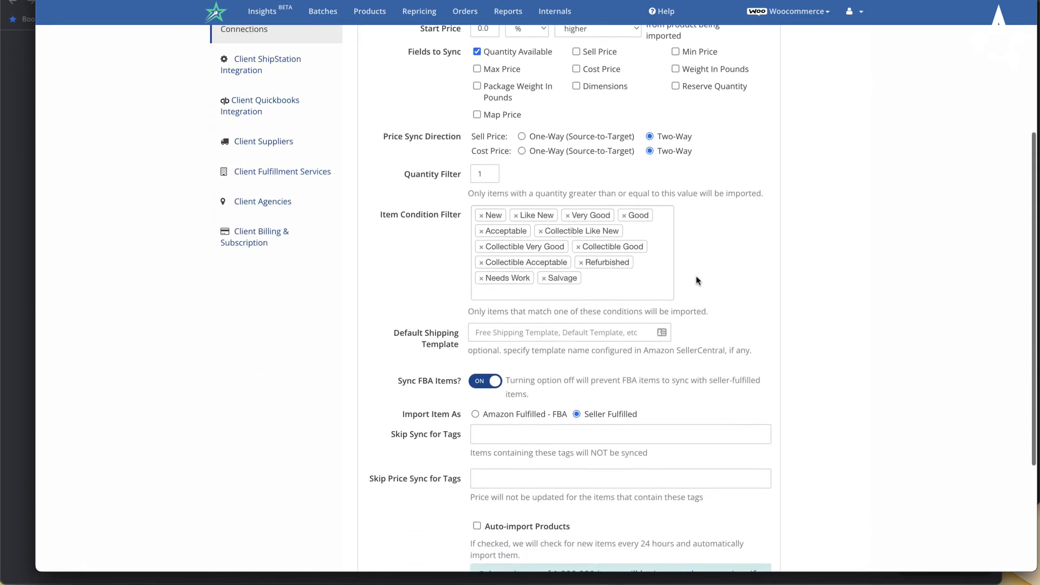
{"action": "scroll", "coordinate": [698, 280], "scroll_direction": "up", "scroll_amount": 3}
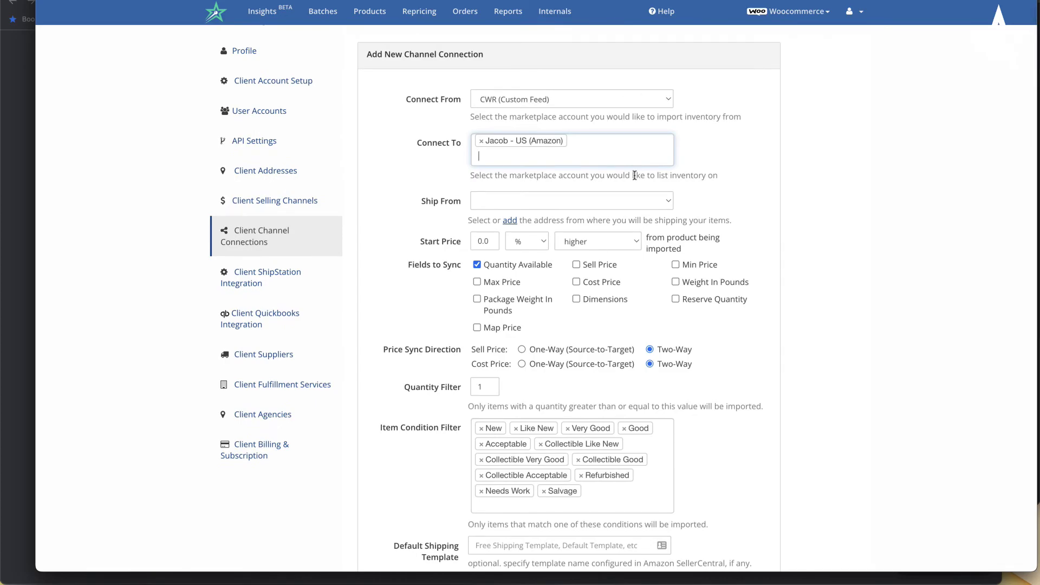
{"action": "scroll", "coordinate": [635, 175], "scroll_direction": "down", "scroll_amount": 5}
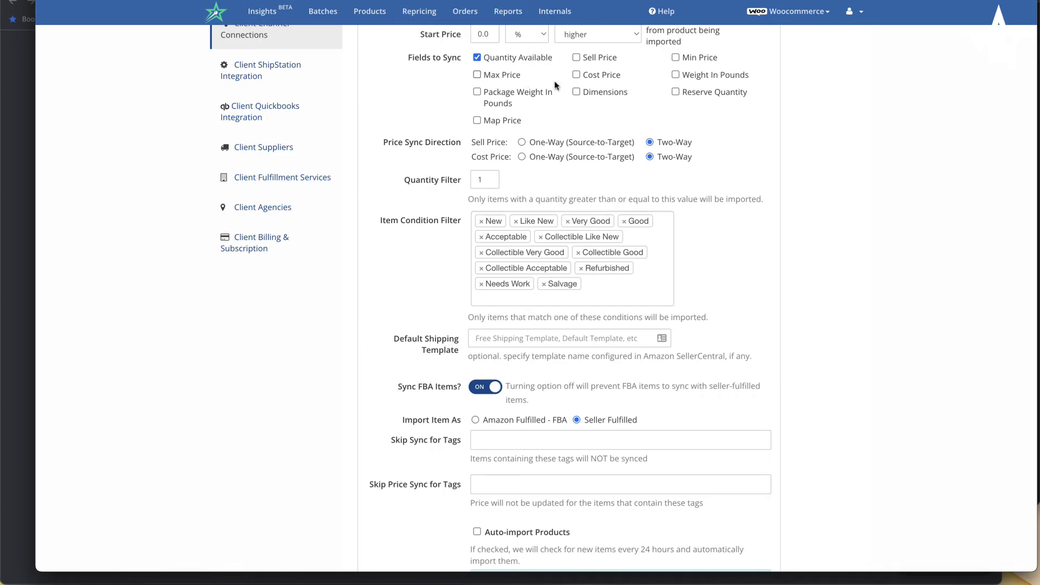
{"action": "scroll", "coordinate": [605, 124], "scroll_direction": "down", "scroll_amount": 5}
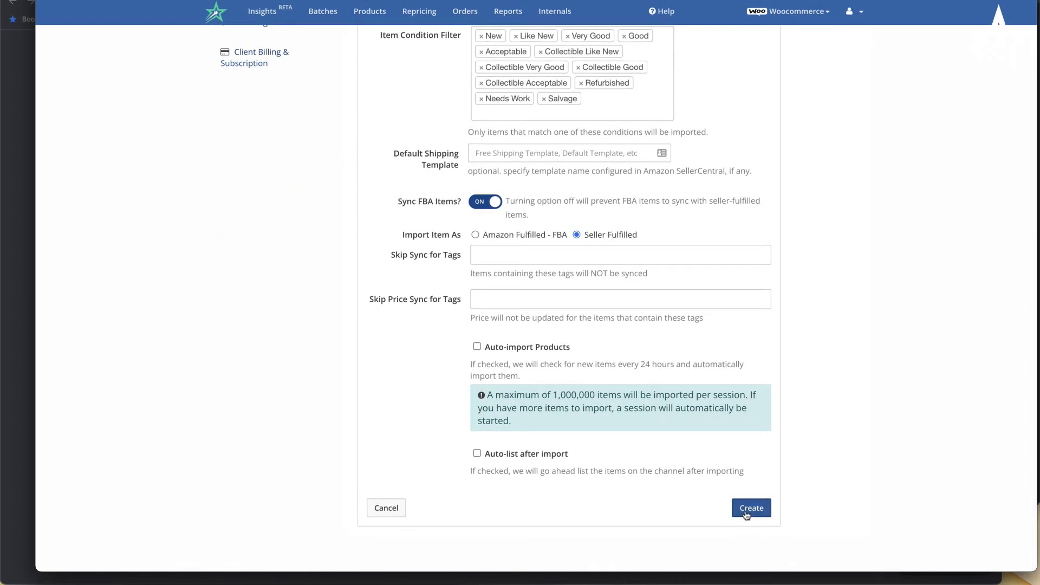
{"action": "left_click", "coordinate": [750, 512]}
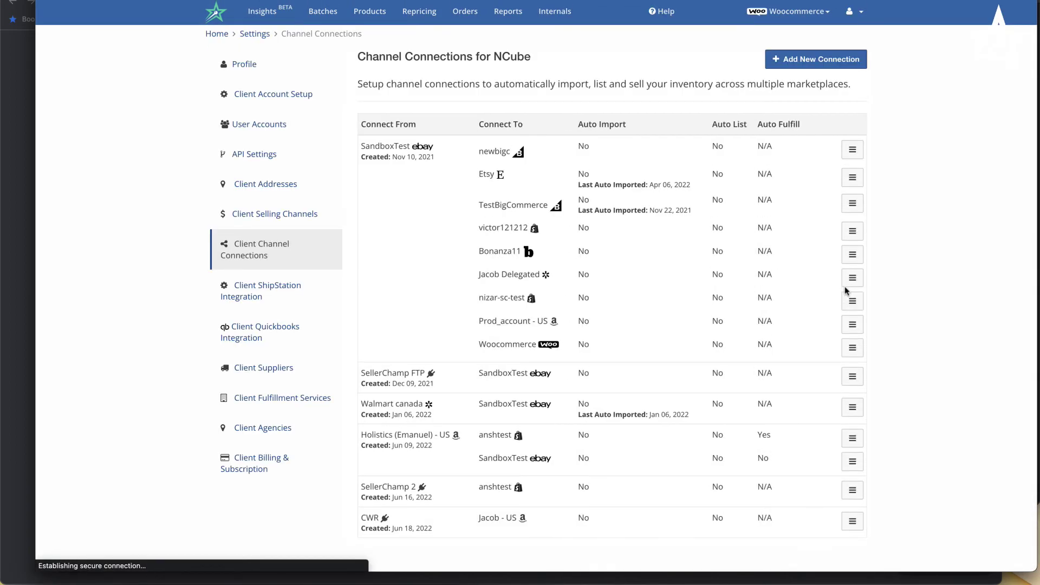
- Open the actions menu for the CWR-to-Amazon connection
{"action": "scroll", "coordinate": [849, 284], "scroll_direction": "down", "scroll_amount": 1}
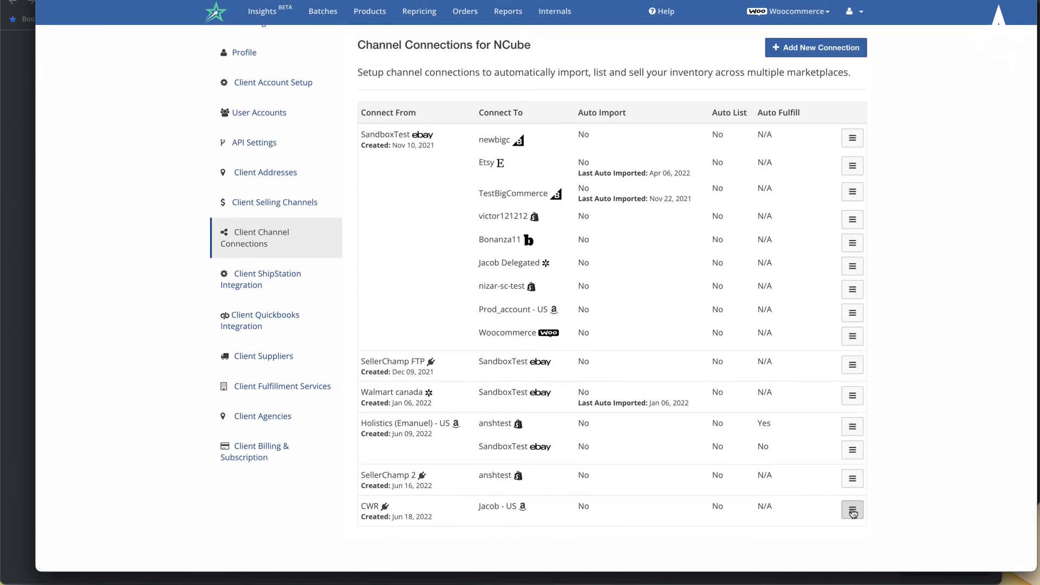
{"action": "left_click", "coordinate": [854, 512]}
{"action": "scroll", "coordinate": [854, 514], "scroll_direction": "down", "scroll_amount": 2}
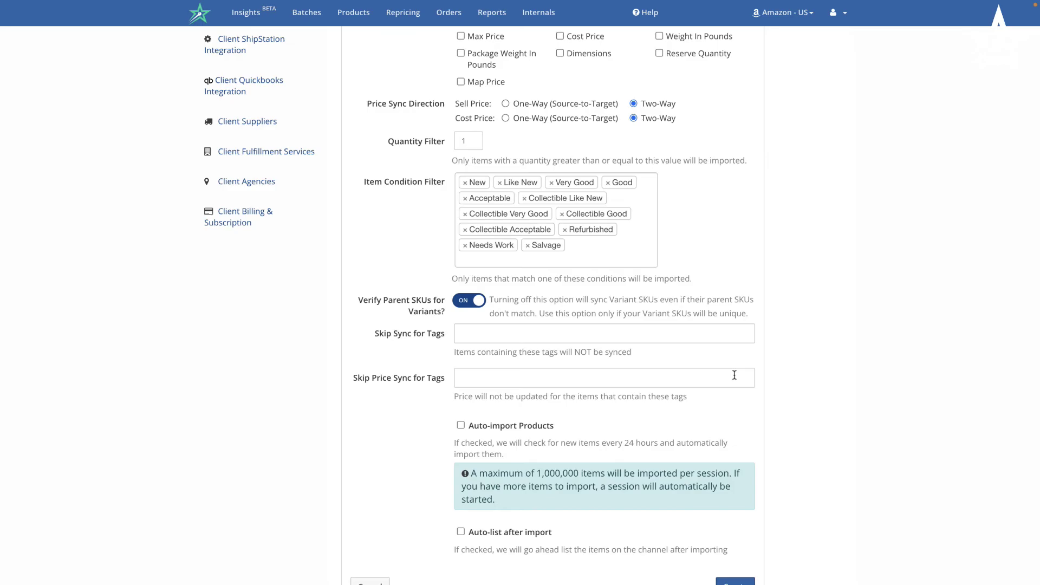
- Expand Client Selling Channels and open Custom Feeds to reach Auto-feed Accounts
{"action": "scroll", "coordinate": [734, 375], "scroll_direction": "up", "scroll_amount": 5}
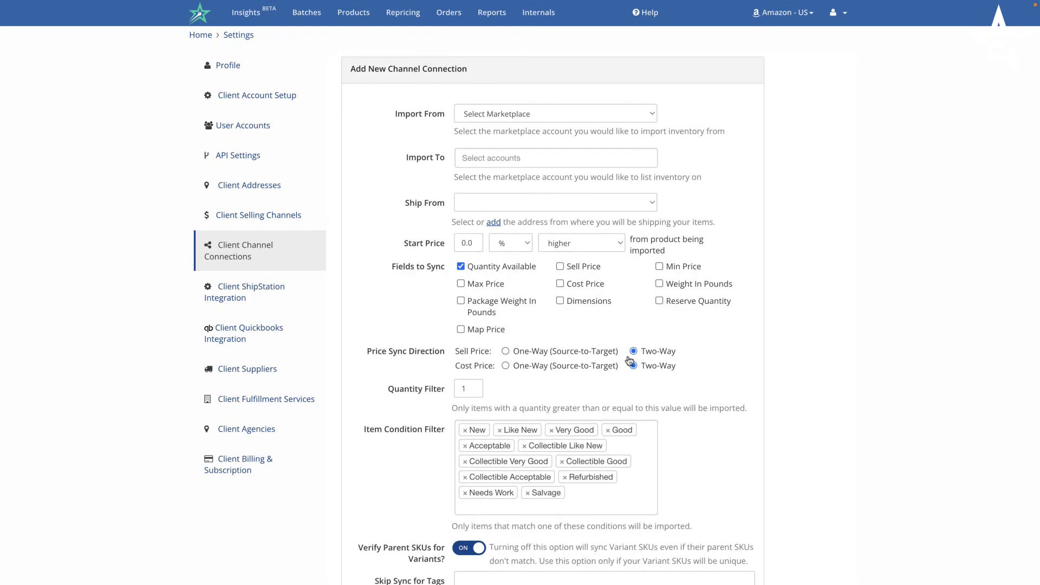
{"action": "scroll", "coordinate": [536, 316], "scroll_direction": "down", "scroll_amount": 5}
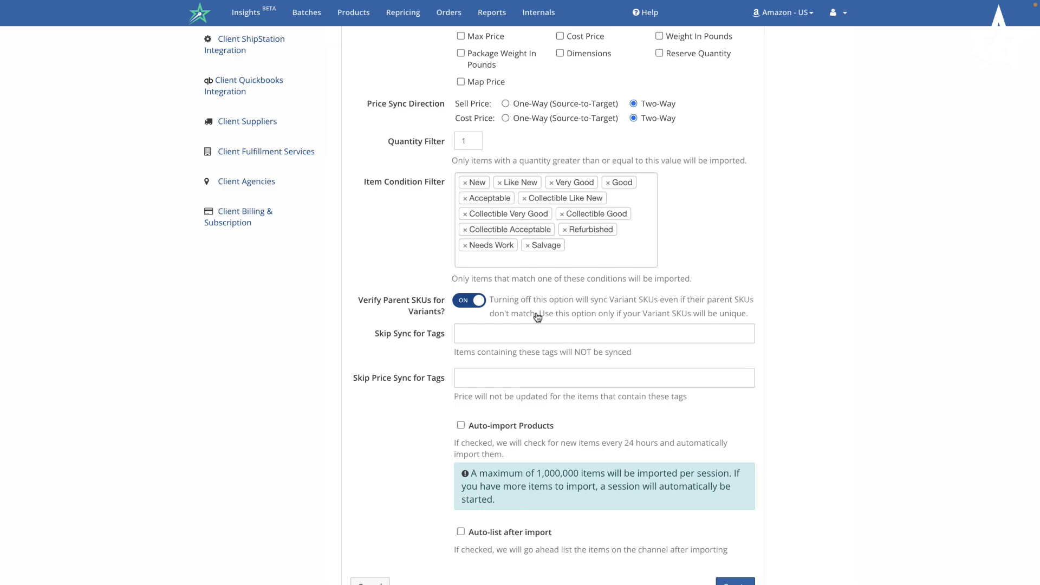
{"action": "scroll", "coordinate": [537, 317], "scroll_direction": "up", "scroll_amount": 5}
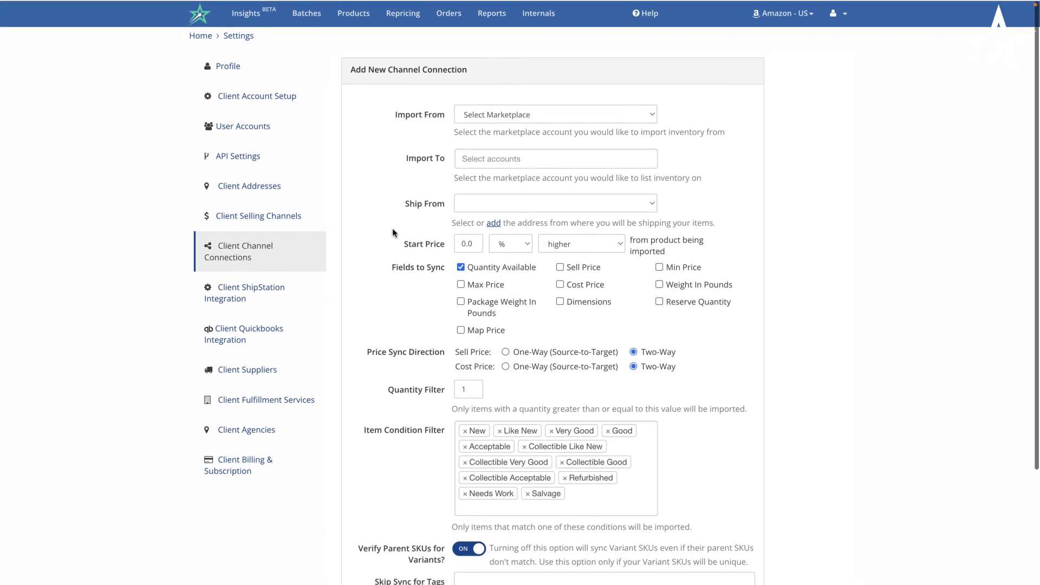
{"action": "left_click", "coordinate": [282, 230]}
{"action": "scroll", "coordinate": [276, 282], "scroll_direction": "down", "scroll_amount": 3}
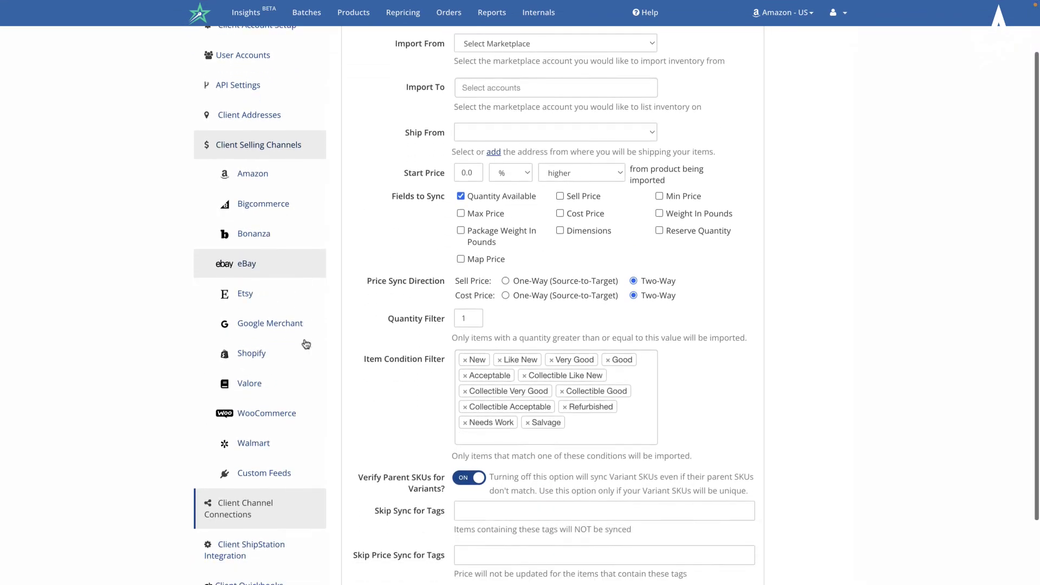
{"action": "left_click", "coordinate": [293, 405]}
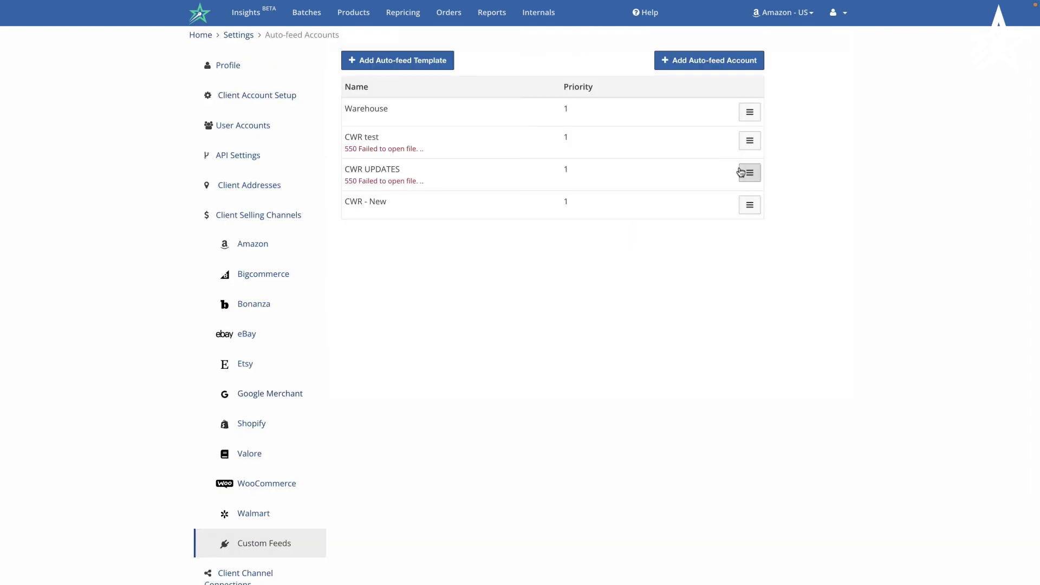
- Add an auto-feed account named 'CWR upates' with Feed Action Update
{"action": "left_click", "coordinate": [747, 202]}
{"action": "left_click", "coordinate": [483, 162]}
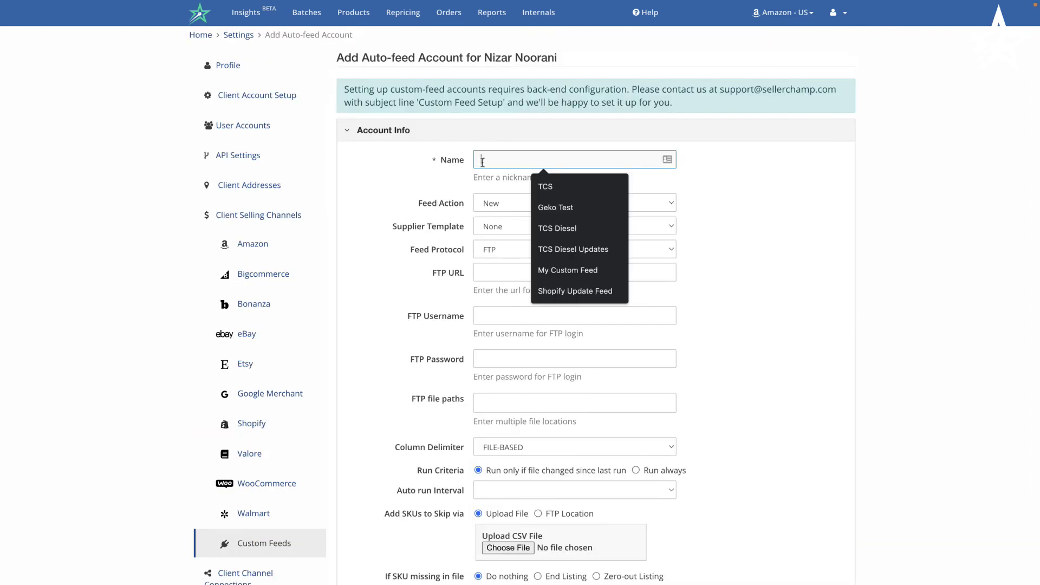
{"action": "type", "text": "CWR upate"}
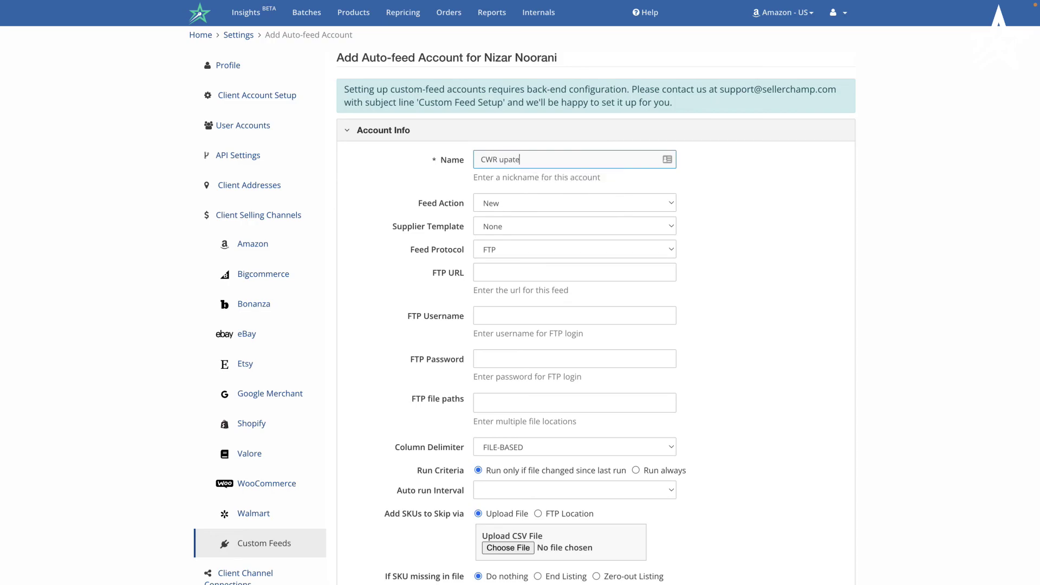
{"action": "type", "text": "s"}
{"action": "left_click", "coordinate": [513, 203]}
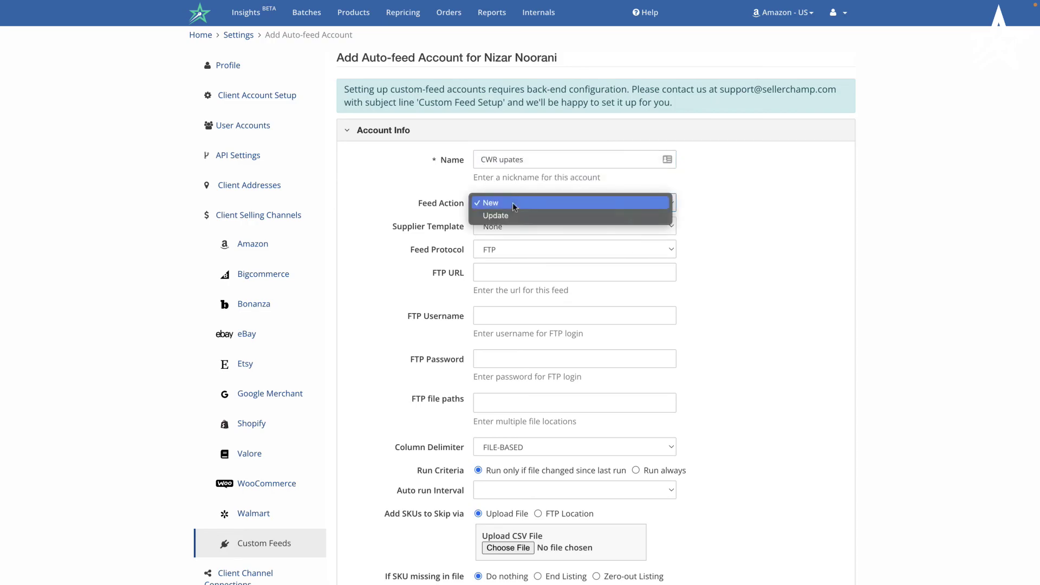
{"action": "left_click", "coordinate": [517, 216]}
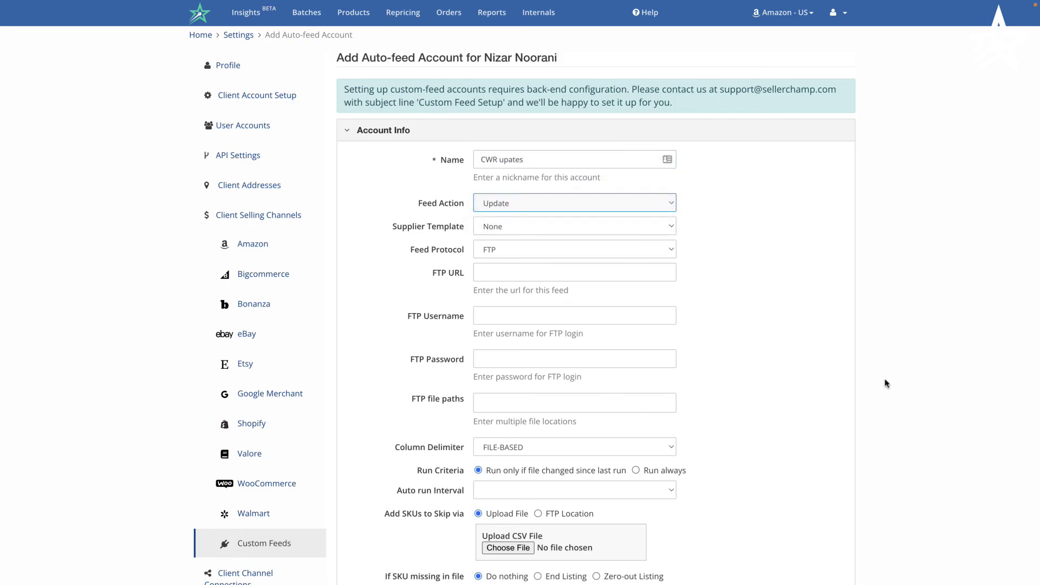